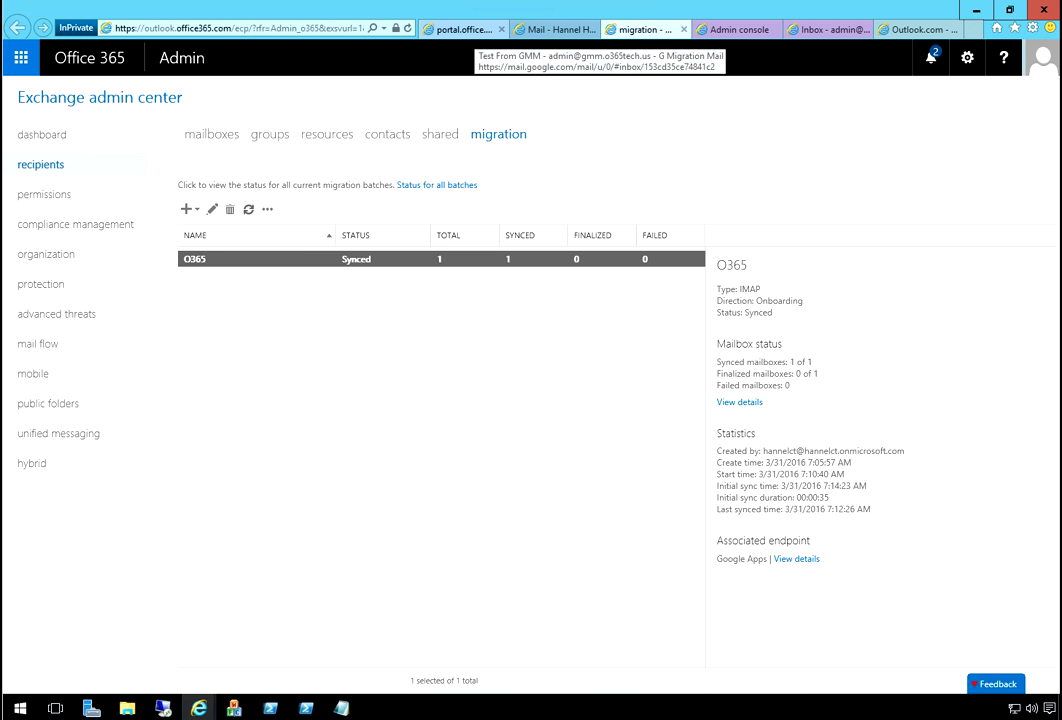
- Switch to the Office 365 admin center's Manage domains page listing gmm.o365tech.us
{"action": "left_click", "coordinate": [455, 29]}
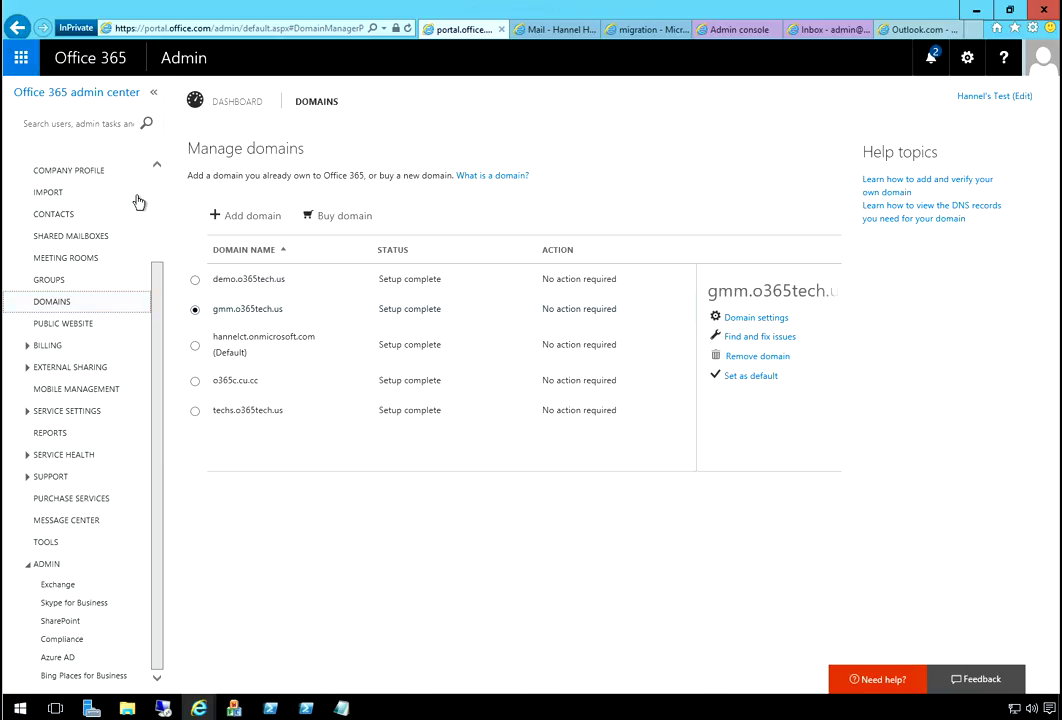
{"action": "scroll", "coordinate": [139, 240], "scroll_direction": "up", "scroll_amount": 2}
- Select the Office 365 user in Active Users to show its Enterprise E3-licensed details
{"action": "left_click", "coordinate": [141, 224]}
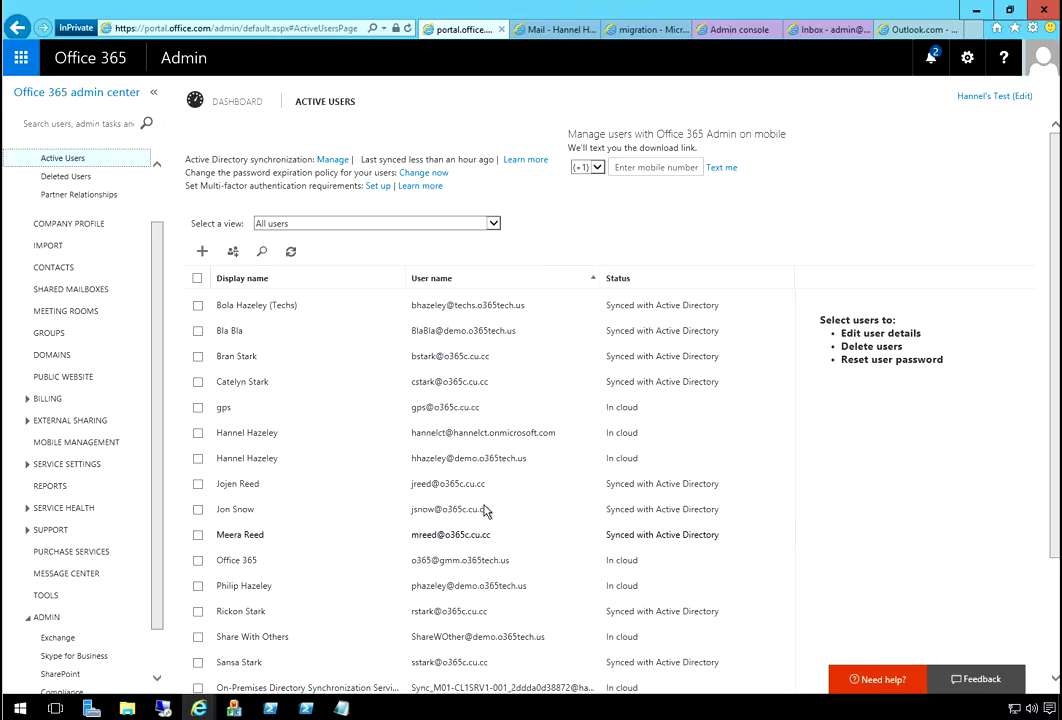
{"action": "scroll", "coordinate": [485, 511], "scroll_direction": "down", "scroll_amount": 3}
{"action": "left_click", "coordinate": [560, 406]}
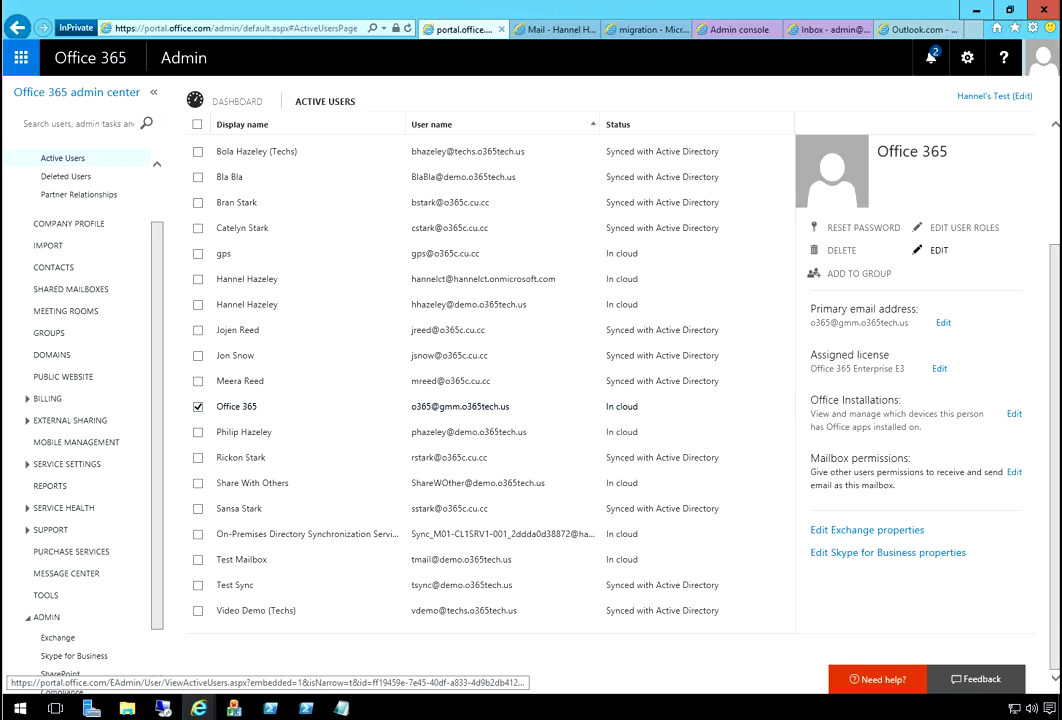
- Copy the user's other onmicrosoft.com address, then switch to the Google Admin console
{"action": "left_click", "coordinate": [937, 250]}
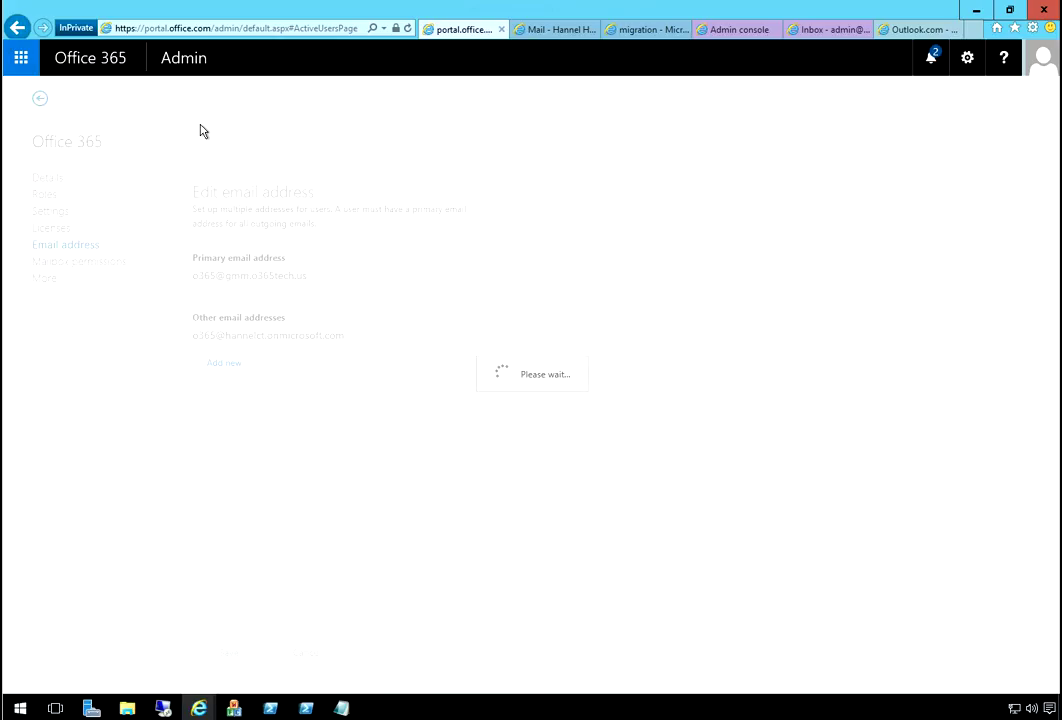
{"action": "left_click_drag", "start_coordinate": [491, 242], "coordinate": [322, 246]}
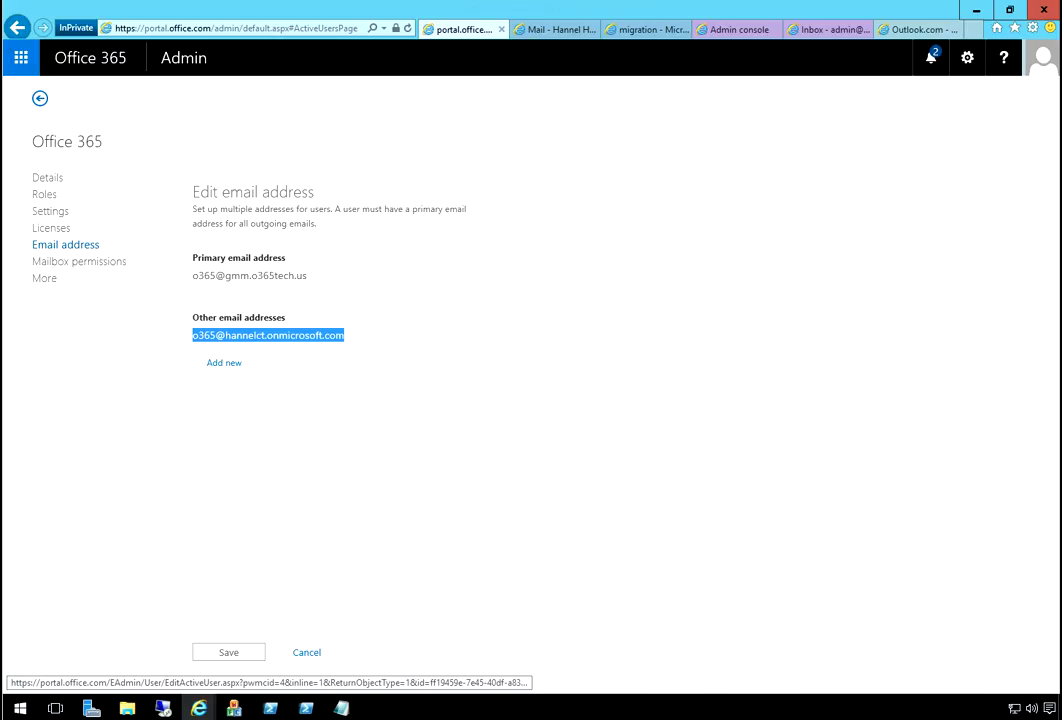
{"action": "key", "text": "Escape"}
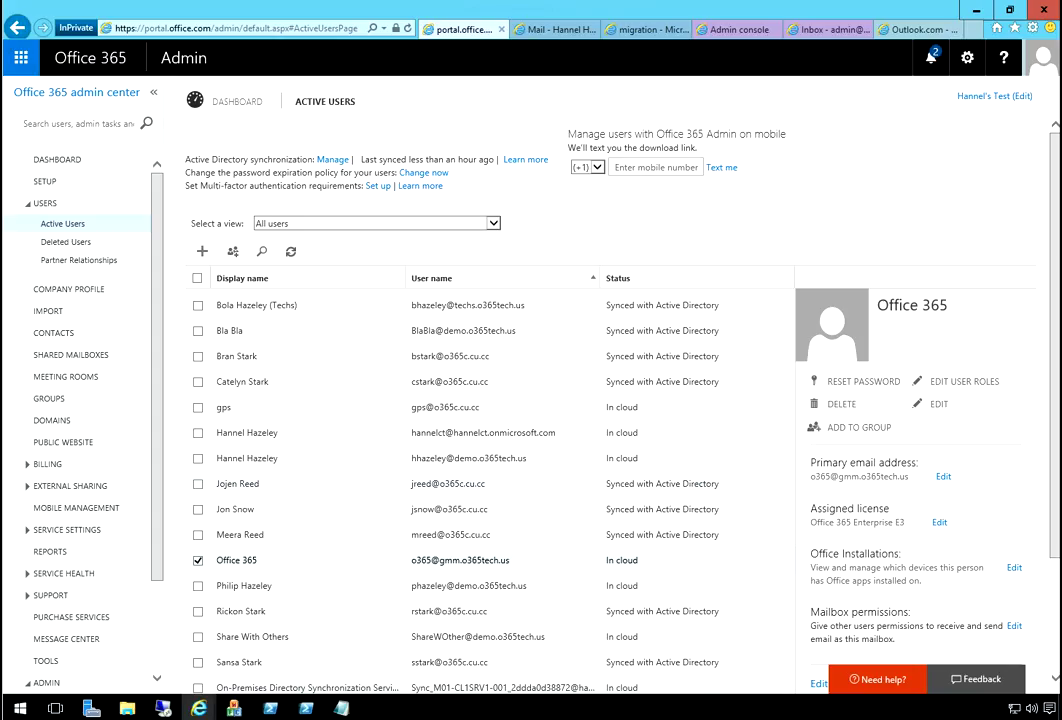
{"action": "left_click", "coordinate": [740, 29]}
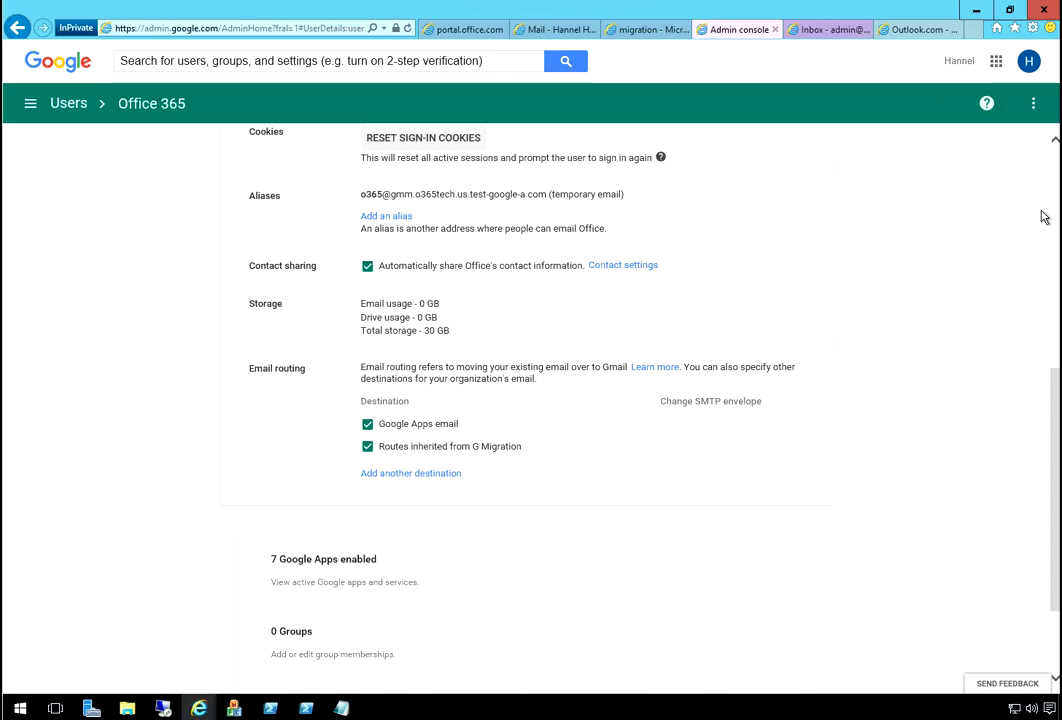
- Paste the onmicrosoft.com address as an extra email routing destination for the Office 365 Google user
{"action": "scroll", "coordinate": [1043, 217], "scroll_direction": "up", "scroll_amount": 3}
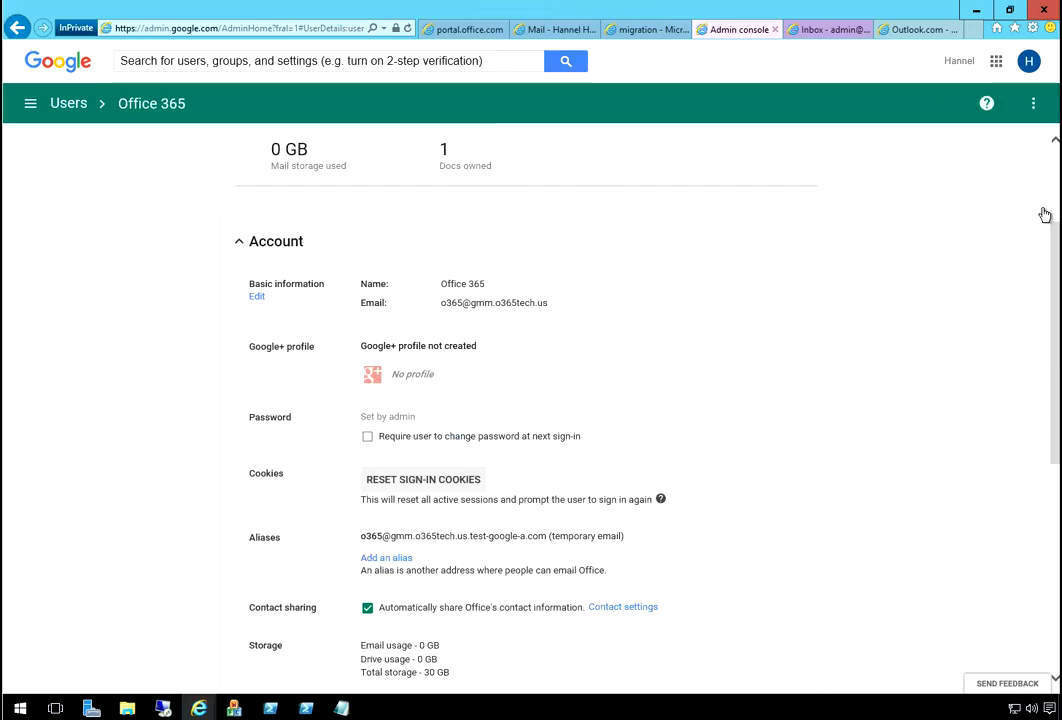
{"action": "left_click", "coordinate": [30, 103]}
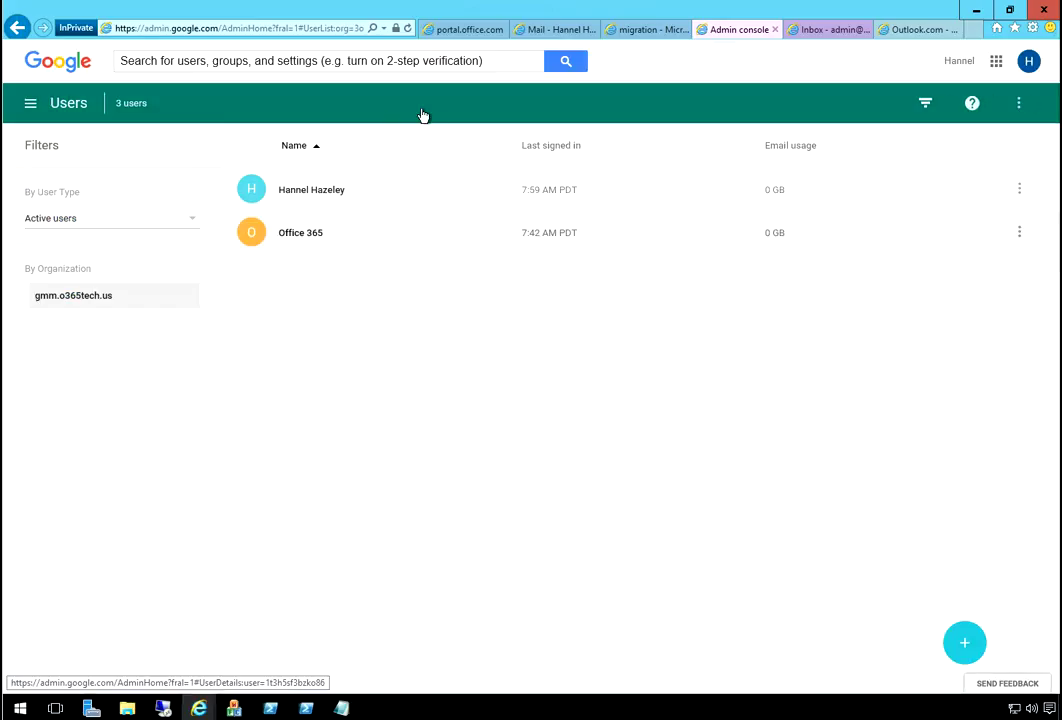
{"action": "left_click", "coordinate": [423, 115]}
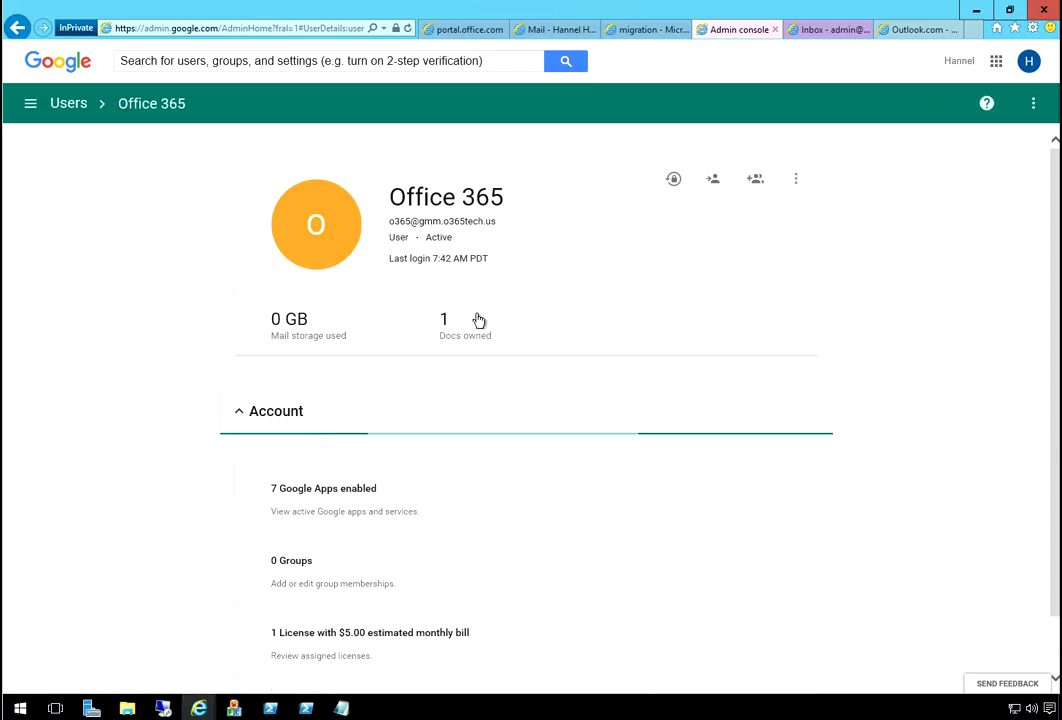
{"action": "scroll", "coordinate": [920, 392], "scroll_direction": "down", "scroll_amount": 5}
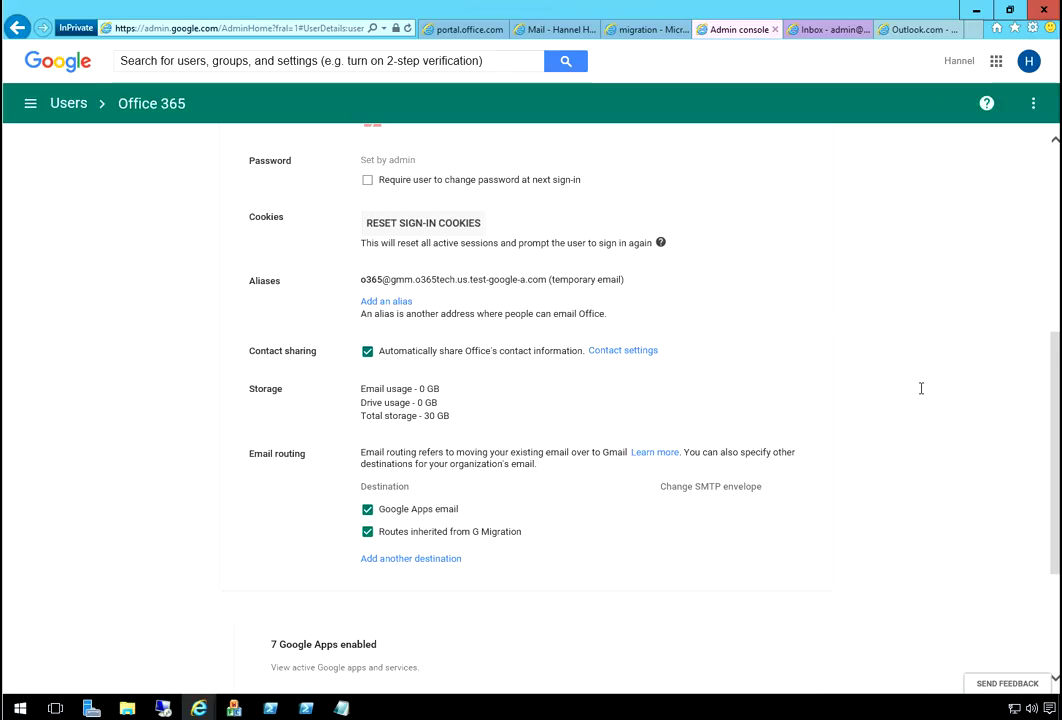
{"action": "scroll", "coordinate": [921, 388], "scroll_direction": "down", "scroll_amount": 2}
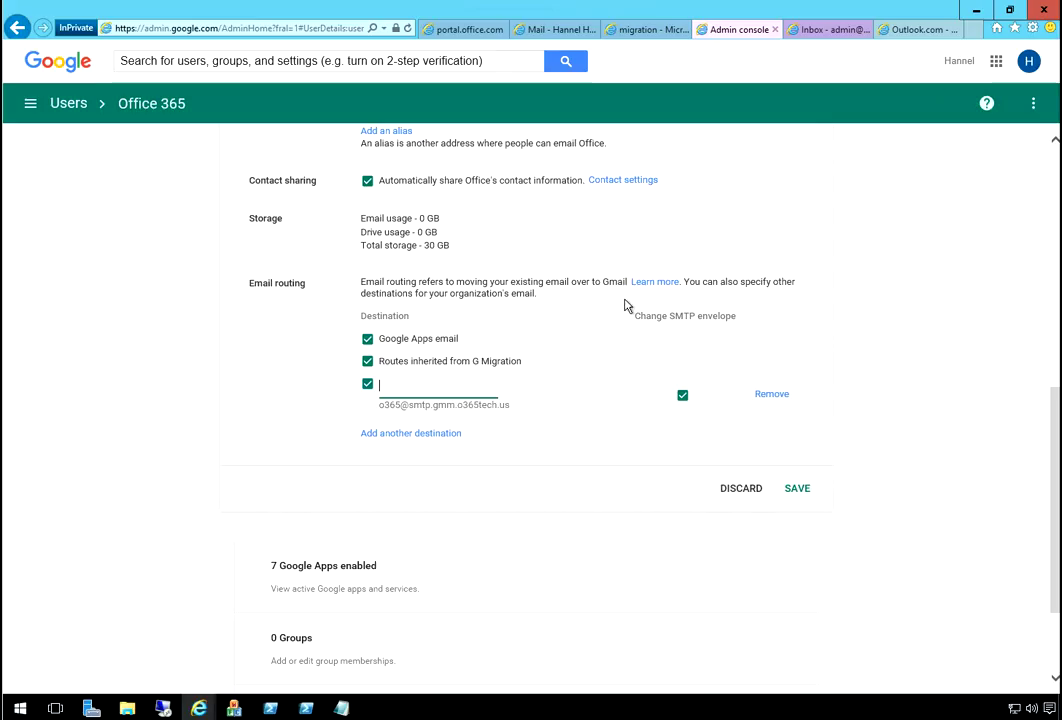
{"action": "key", "text": "shift+F10"}
{"action": "key", "text": "Return"}
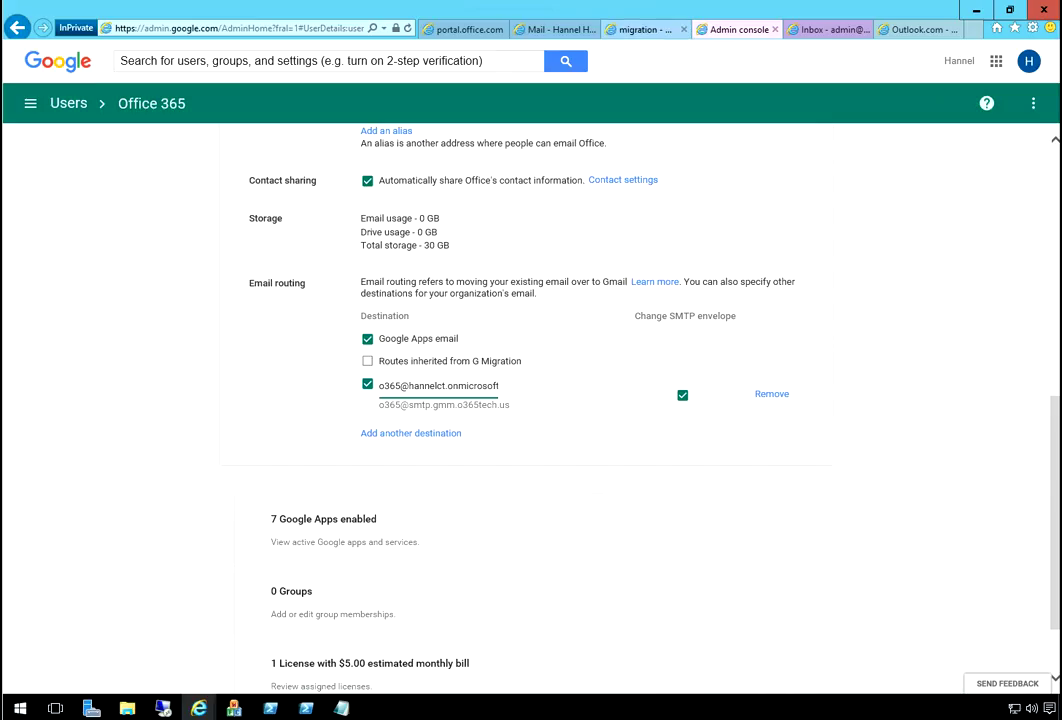
- Delete the O365 migration batch and go to mail flow connectors in Exchange admin center
{"action": "left_click", "coordinate": [640, 29]}
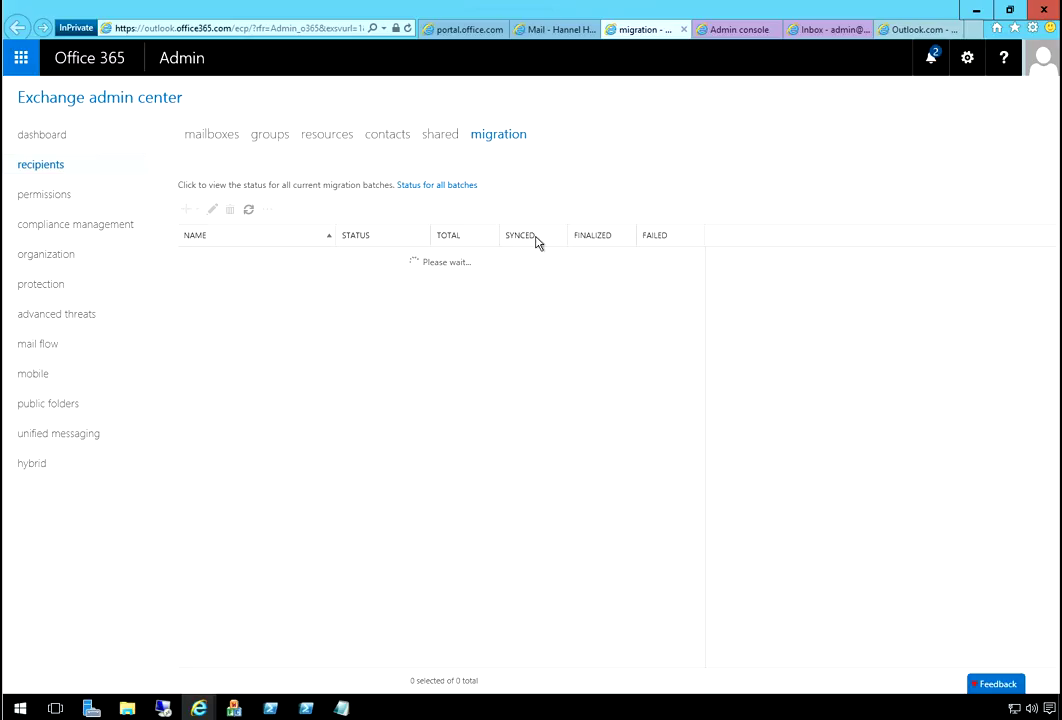
{"action": "key", "text": "Delete"}
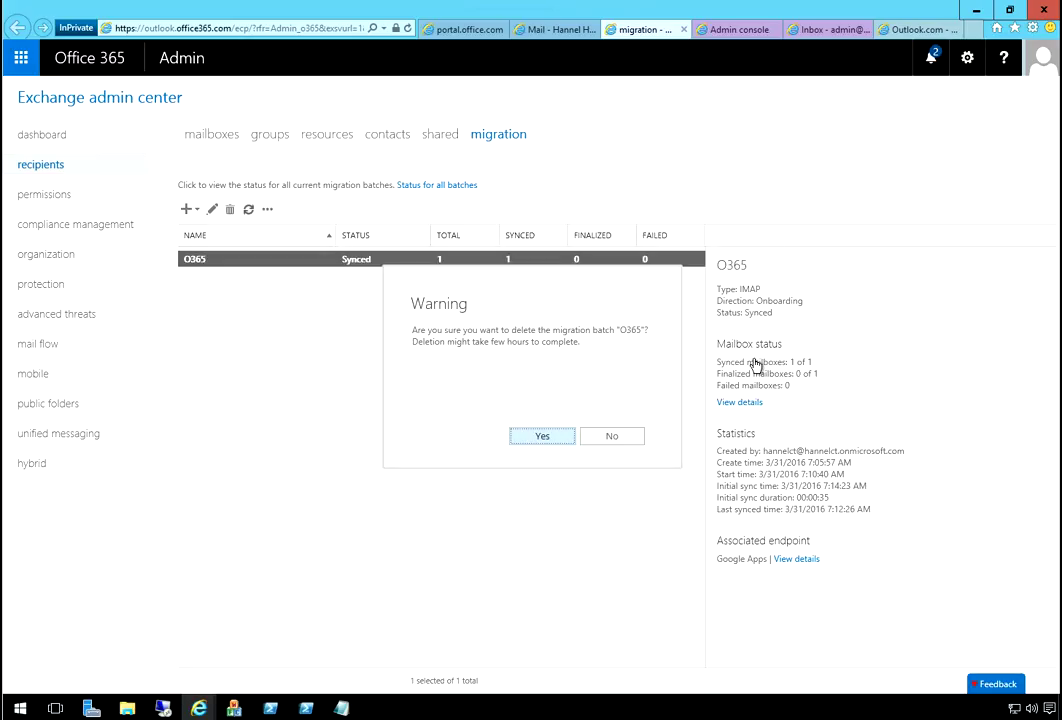
{"action": "key", "text": "Return"}
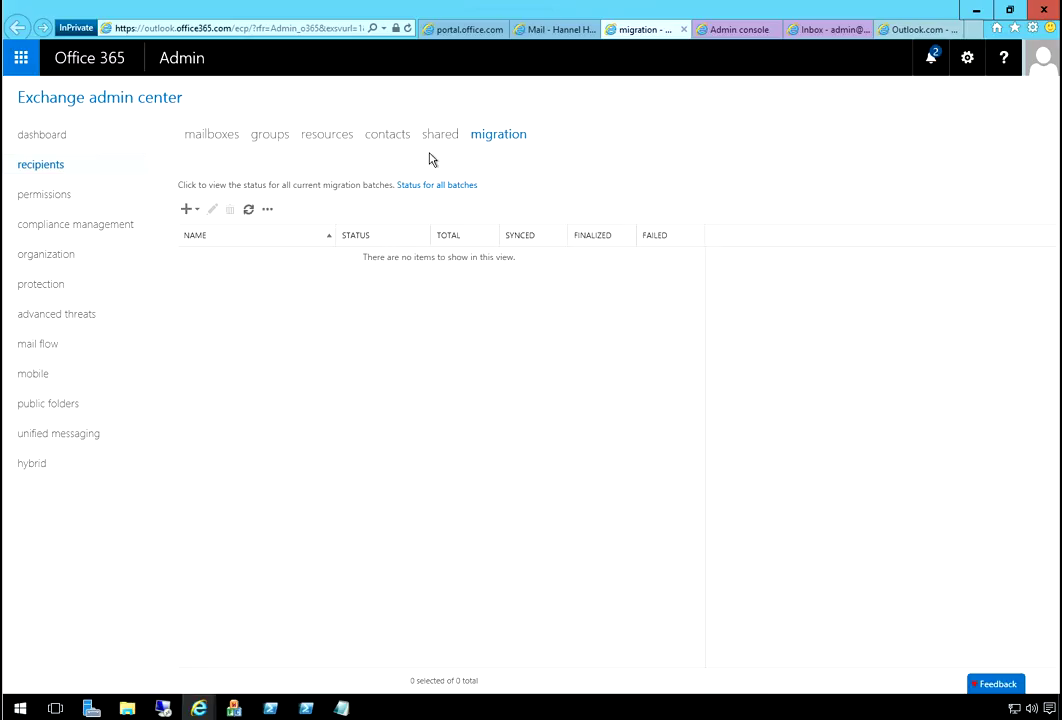
{"action": "left_click", "coordinate": [45, 343]}
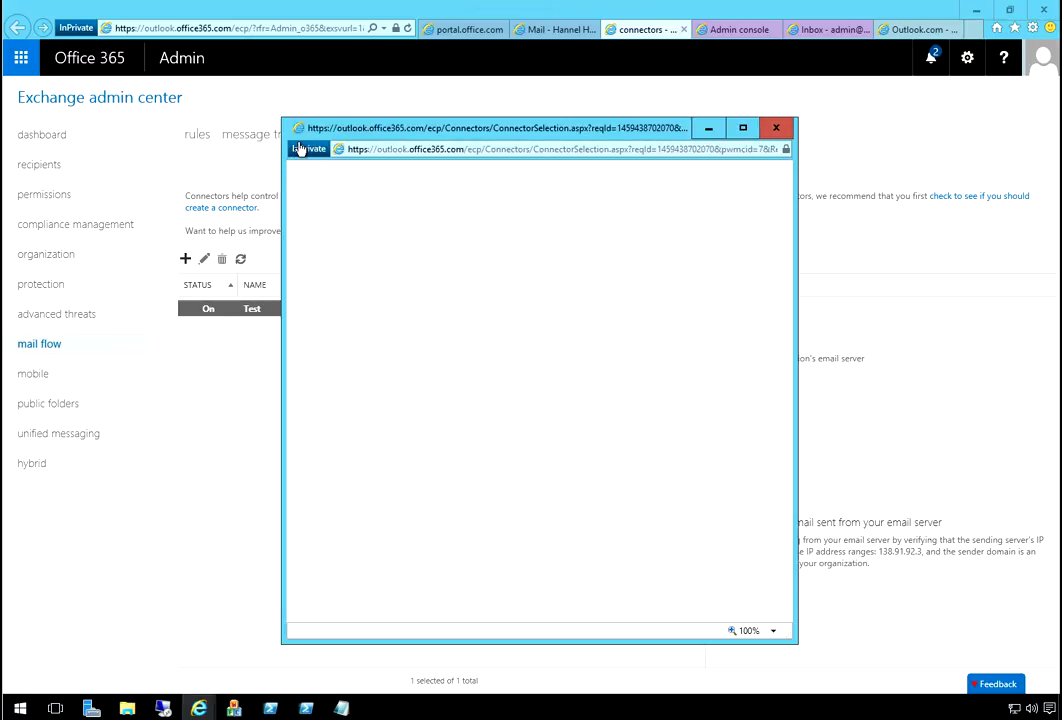
- Set the new connector to send from Office 365 to your organization's email server
{"action": "key", "text": "alt+Down"}
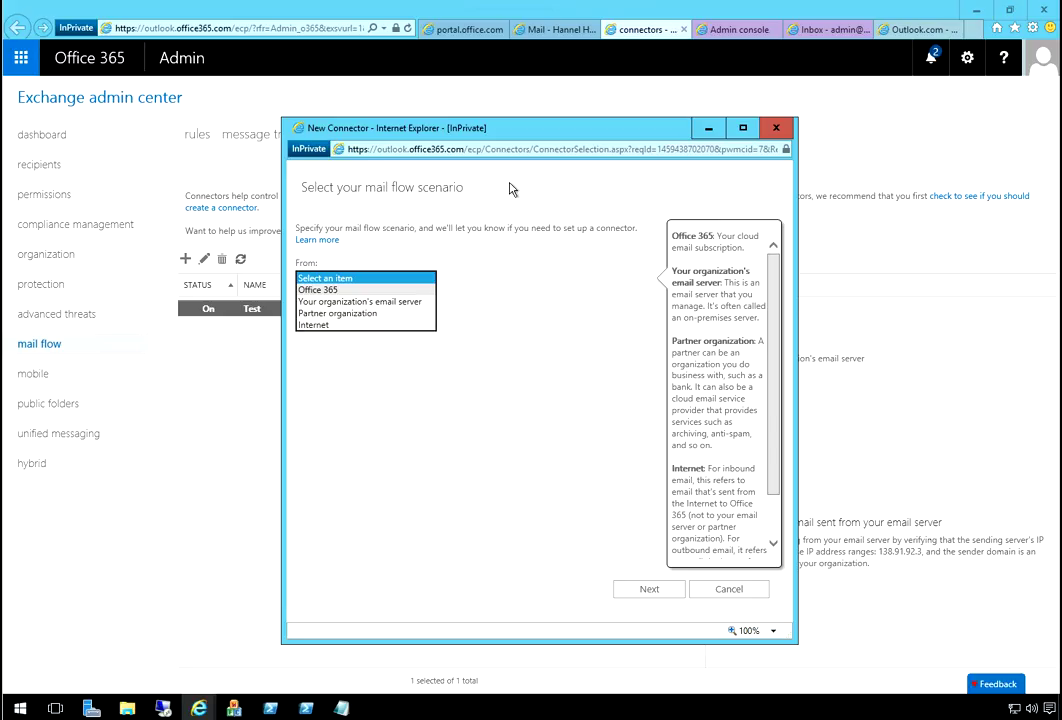
{"action": "key", "text": "Down"}
{"action": "key", "text": "Return"}
{"action": "key", "text": "Tab"}
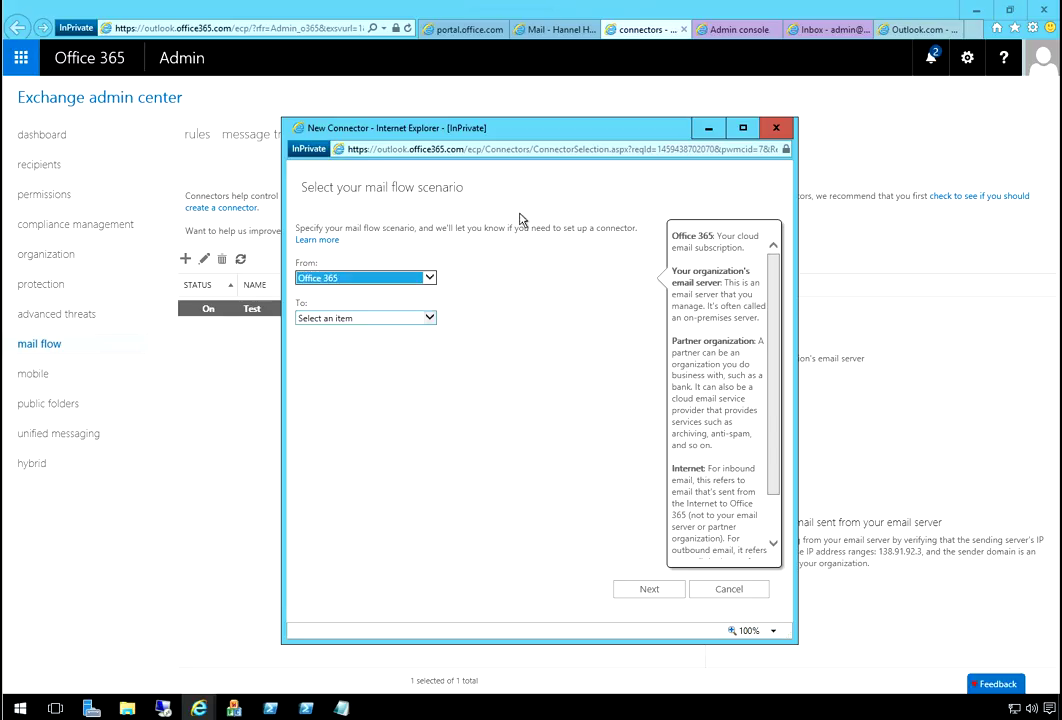
{"action": "key", "text": "alt+Down"}
{"action": "key", "text": "Down"}
{"action": "key", "text": "Return"}
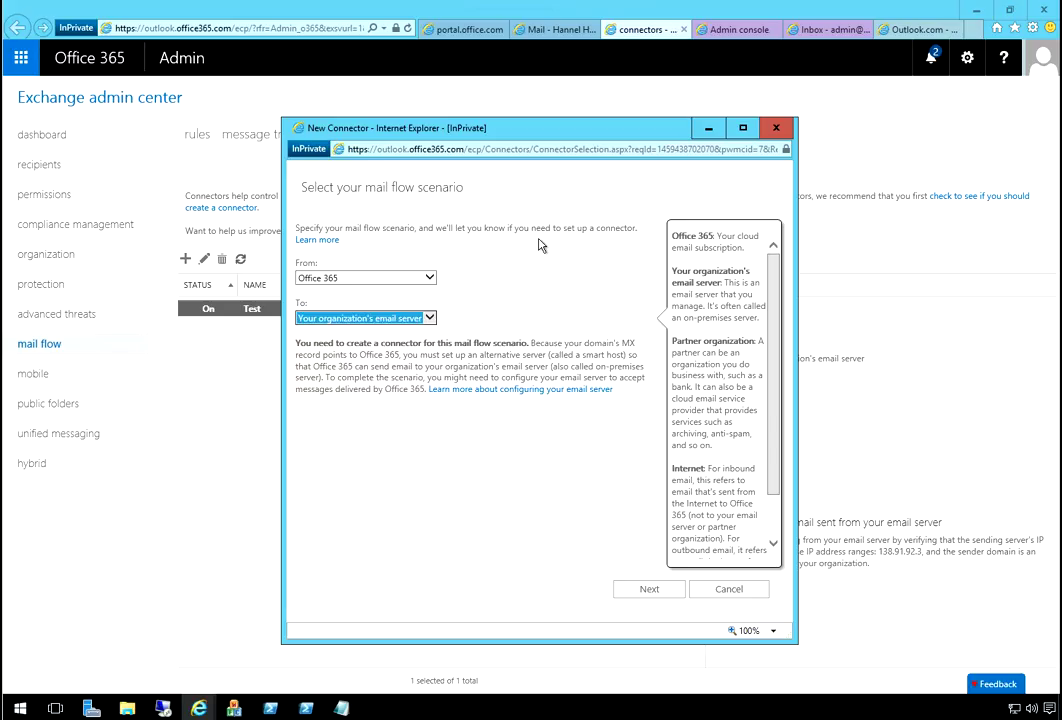
{"action": "key", "text": "Tab"}
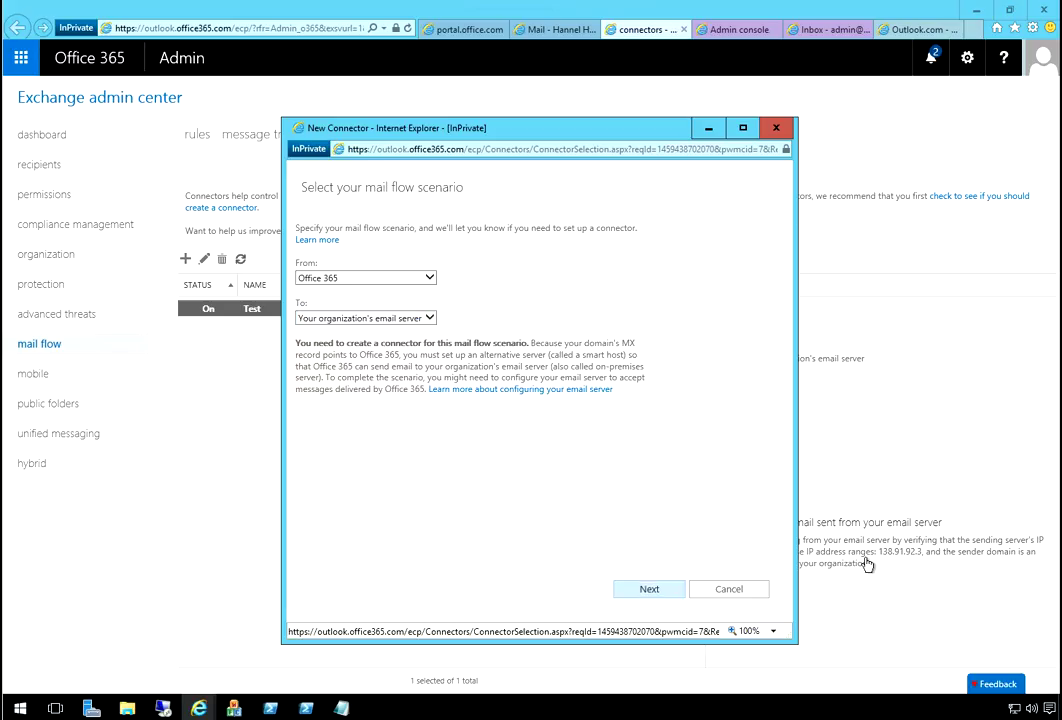
{"action": "key", "text": "Return"}
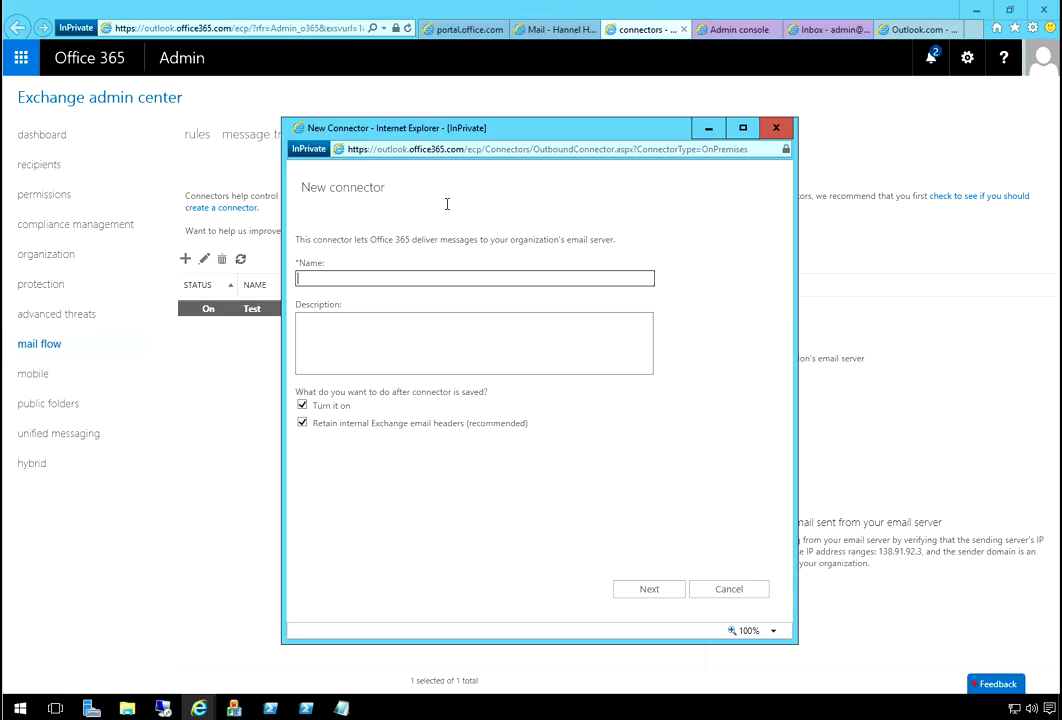
- Name the connector Google Apps and apply it only to listed domains
{"action": "type", "text": "O"}
{"action": "type", "text": "oogle App"}
{"action": "type", "text": "s"}
{"action": "key", "text": "Tab"}
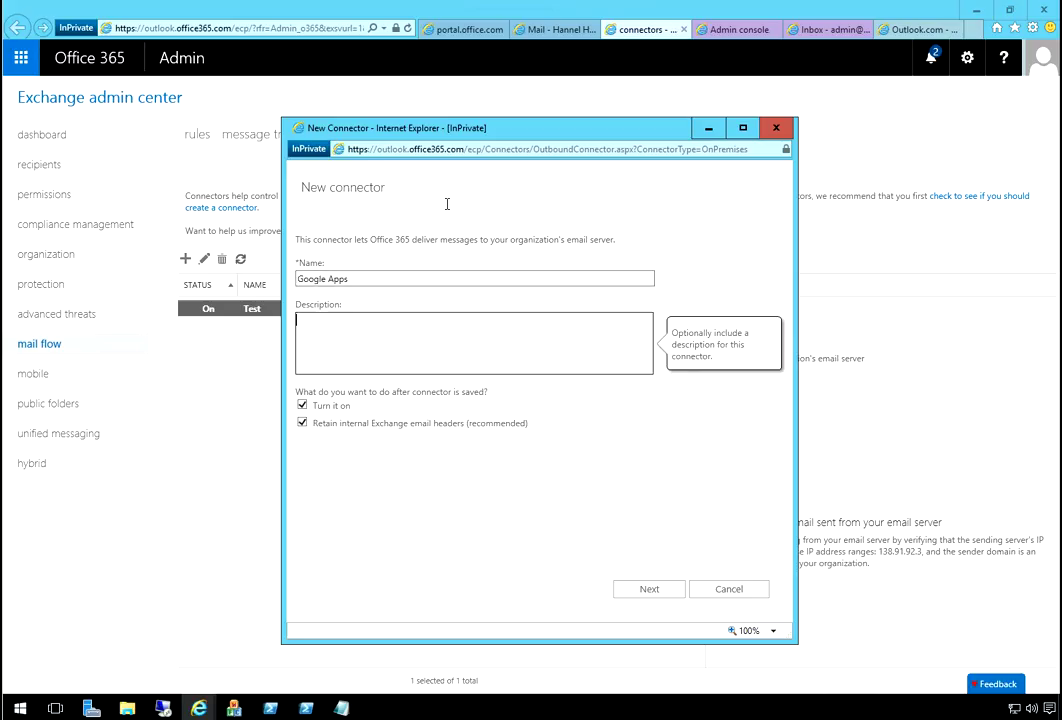
{"action": "left_click", "coordinate": [649, 589]}
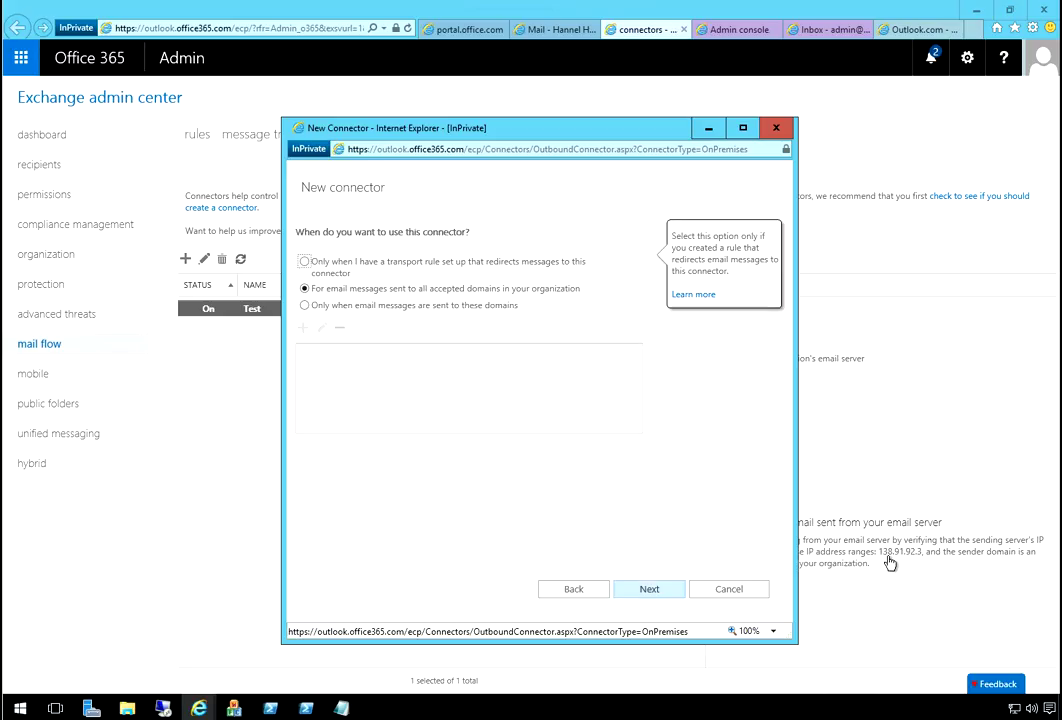
{"action": "key", "text": "Down"}
{"action": "key", "text": "Down"}
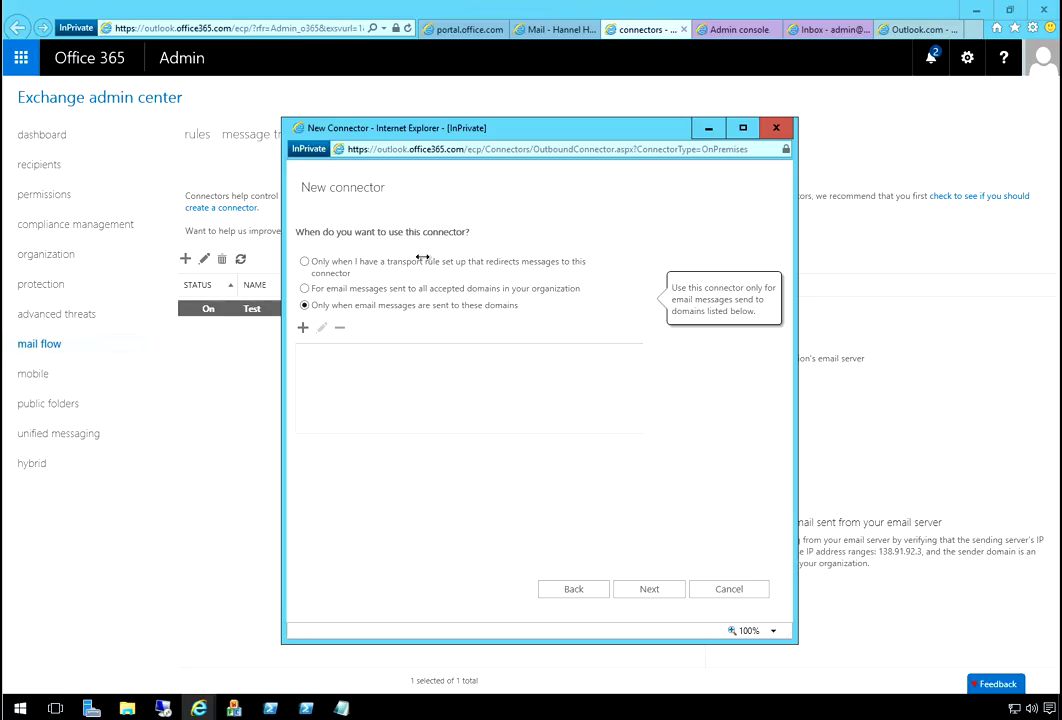
{"action": "key", "text": "Tab"}
{"action": "key", "text": "Return"}
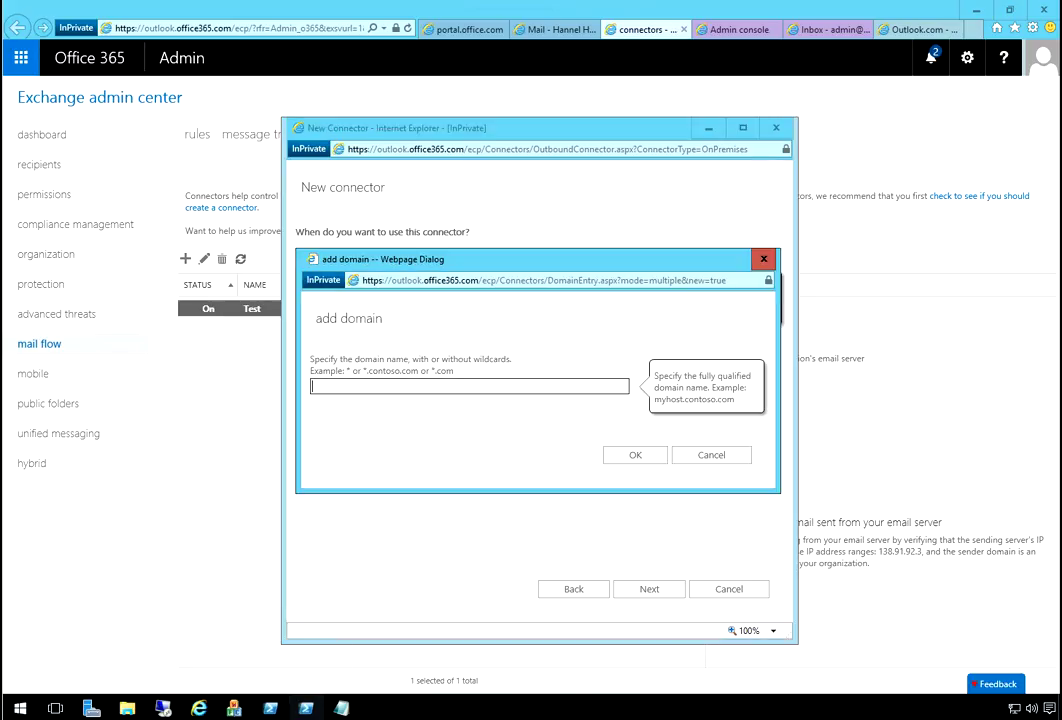
- Add gmm.o365tech.us as the connector's target domain
{"action": "mouse_move", "coordinate": [306, 708]}
{"action": "key", "text": "shift+F10"}
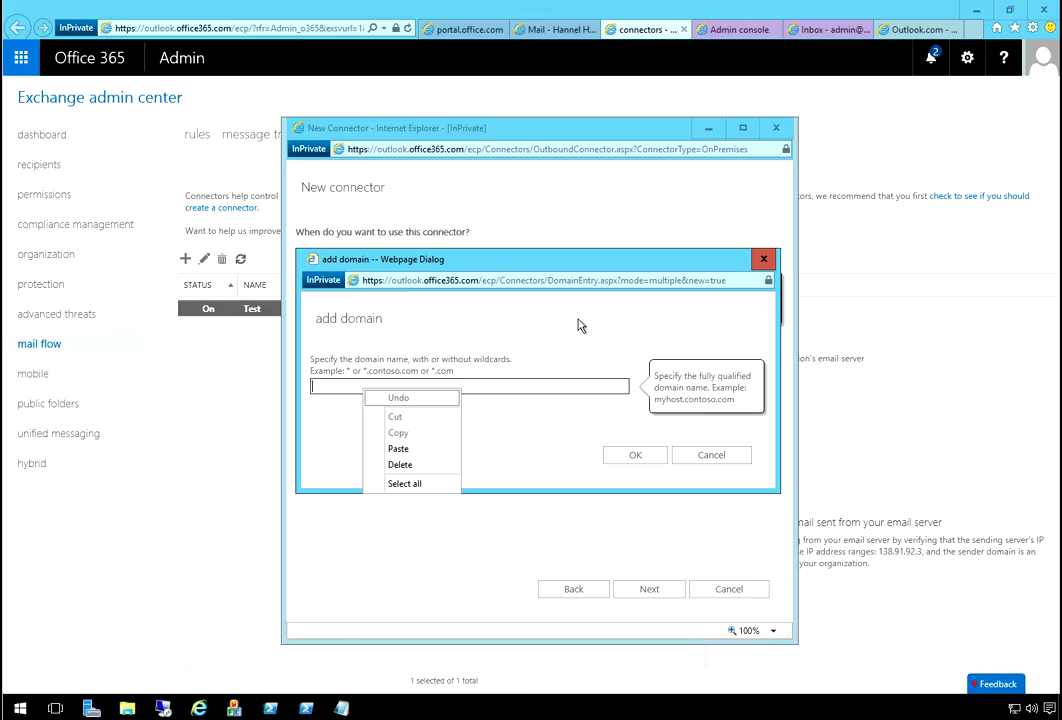
{"action": "key", "text": "p"}
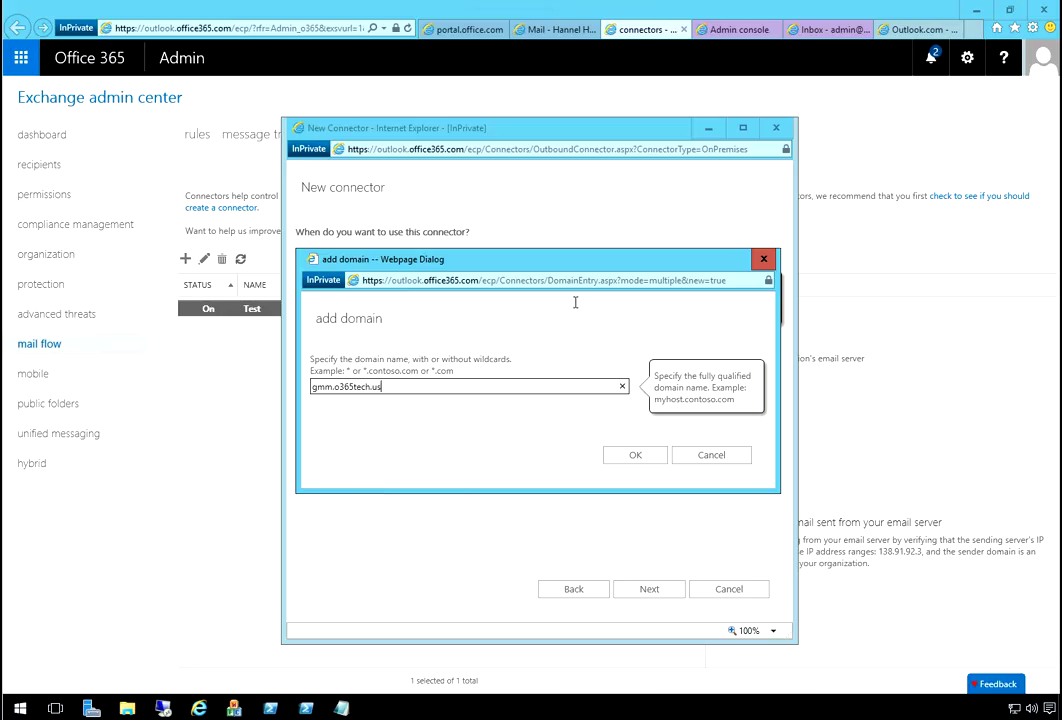
{"action": "left_click", "coordinate": [635, 455]}
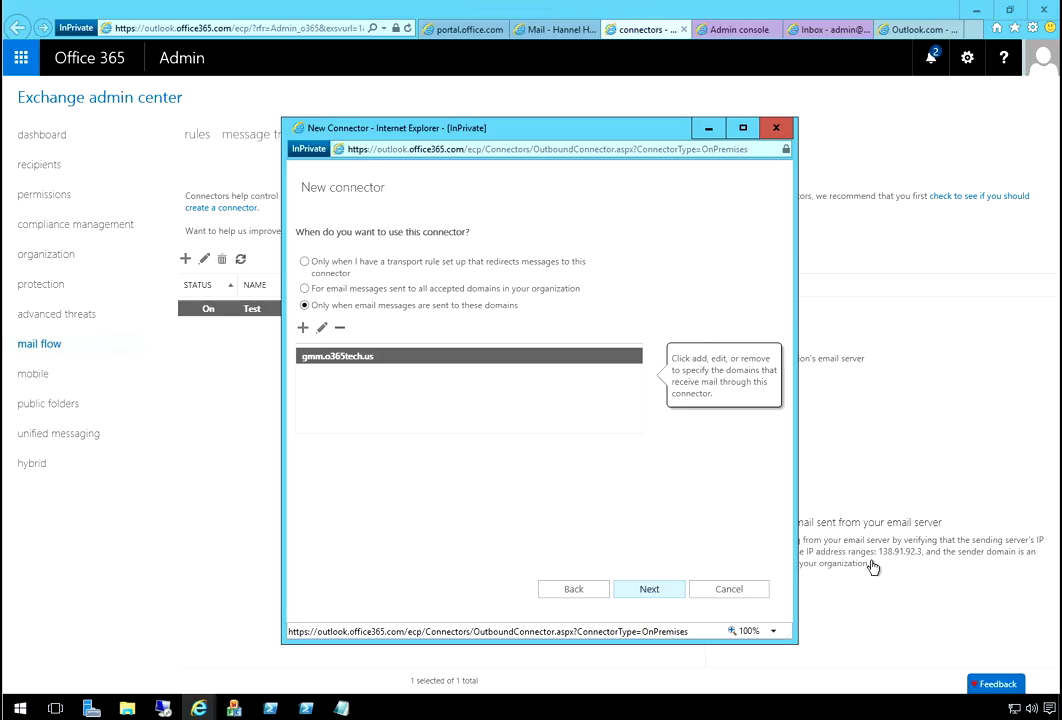
{"action": "key", "text": "Return"}
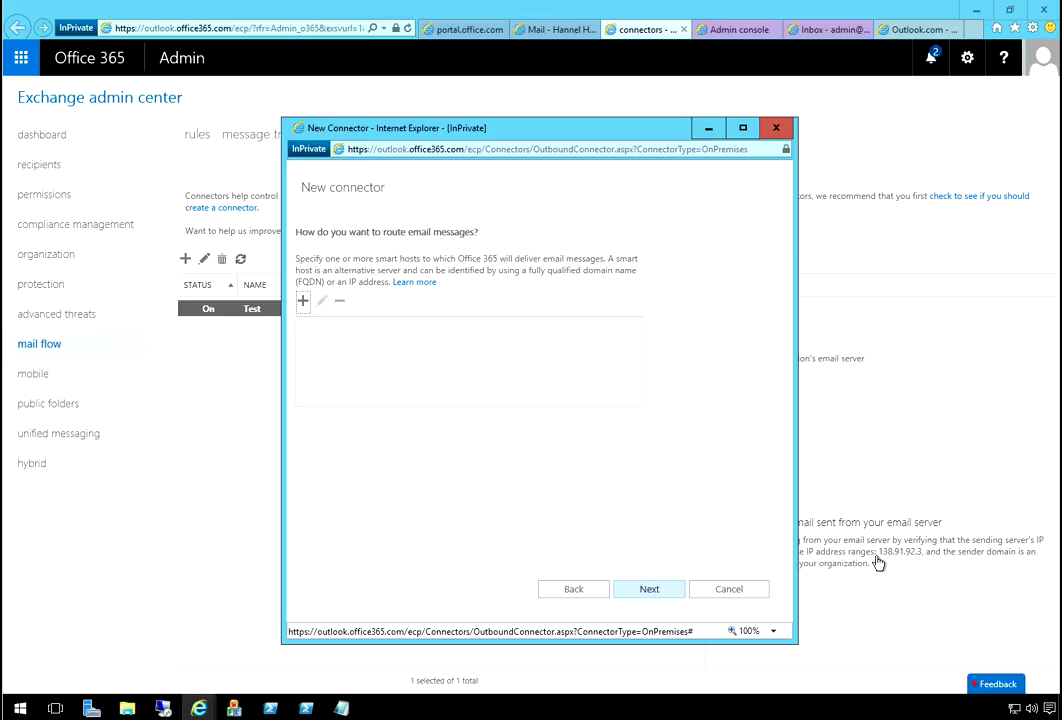
- Add aspmx.l.google.com as the connector's smart host
{"action": "key", "text": "Return"}
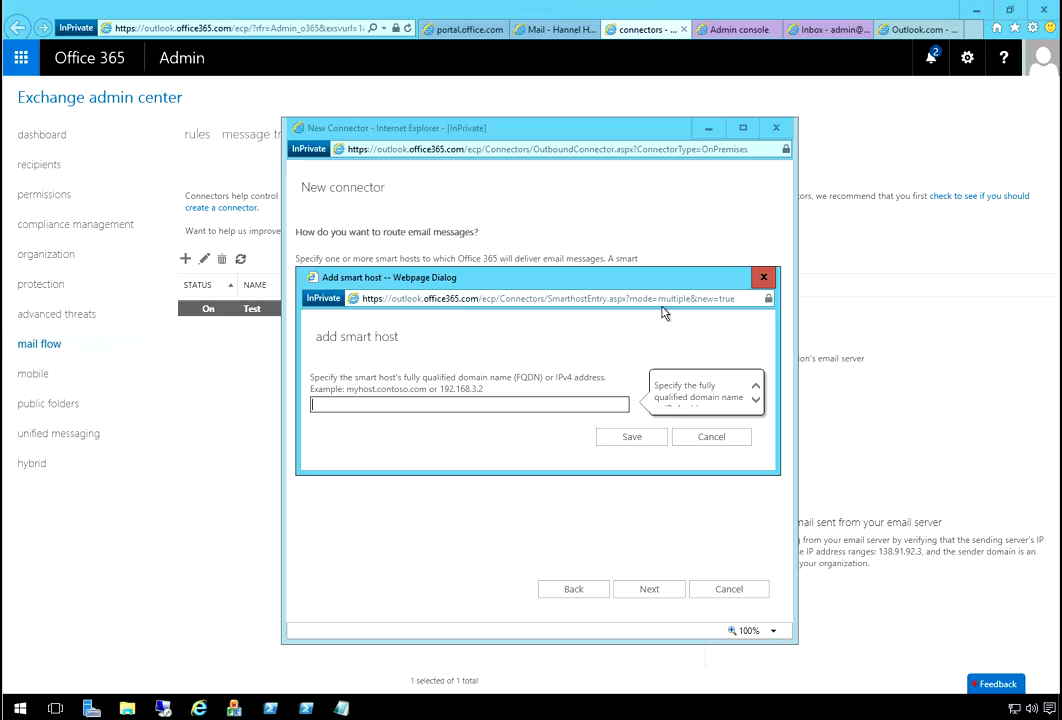
{"action": "mouse_move", "coordinate": [341, 708]}
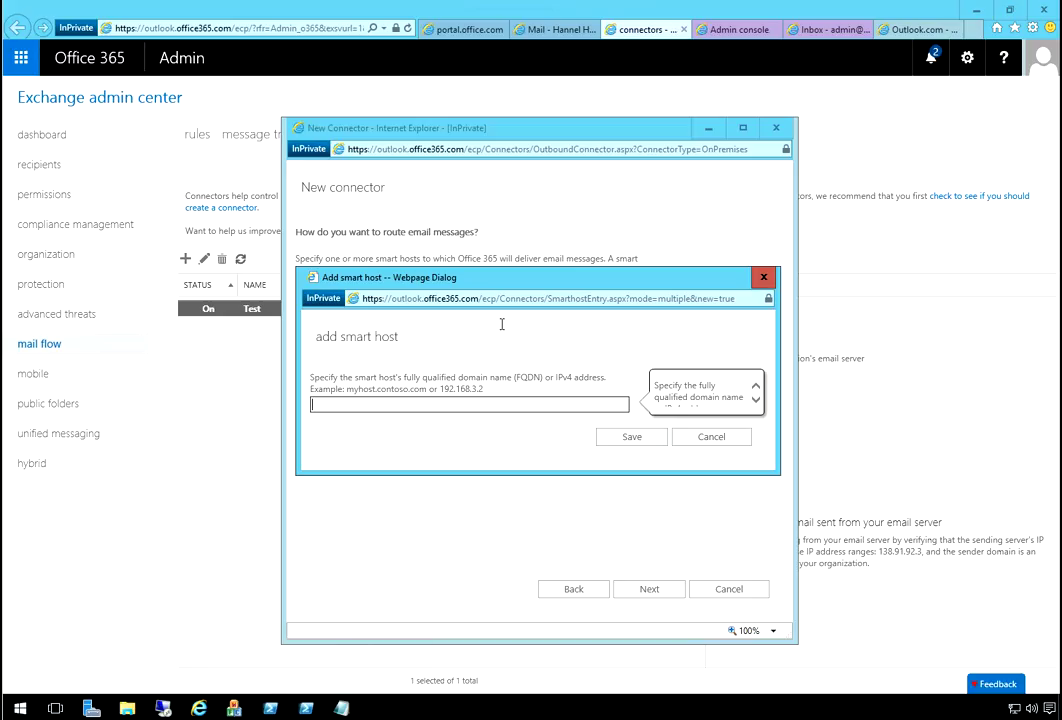
{"action": "right_click", "coordinate": [352, 405]}
{"action": "left_click", "coordinate": [384, 467]}
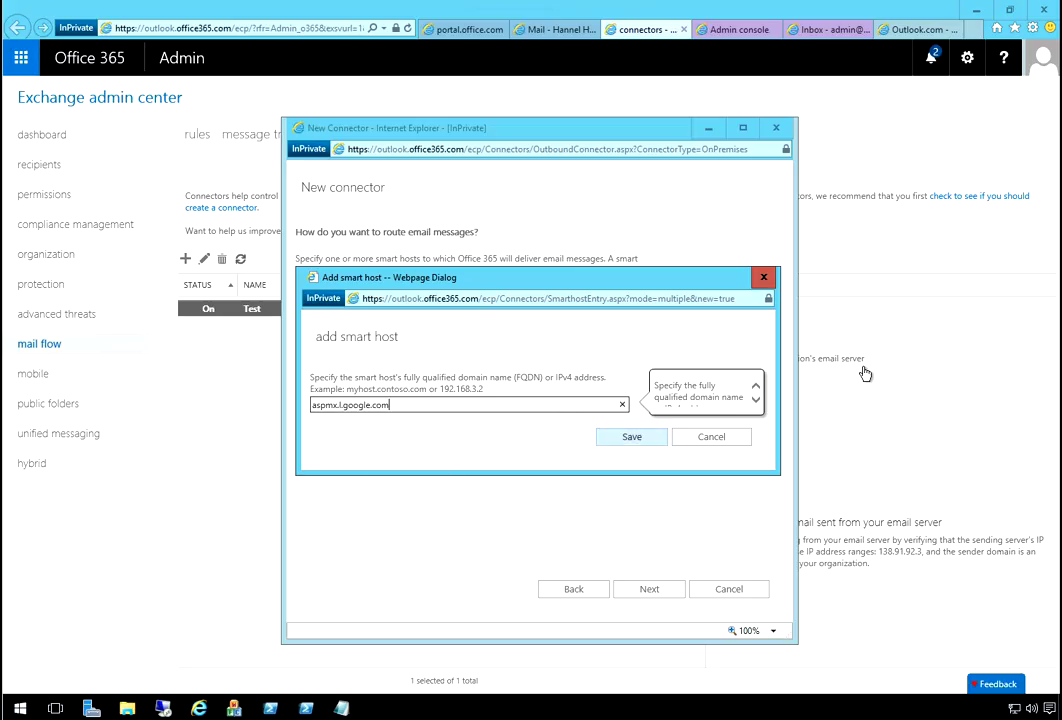
{"action": "key", "text": "Return"}
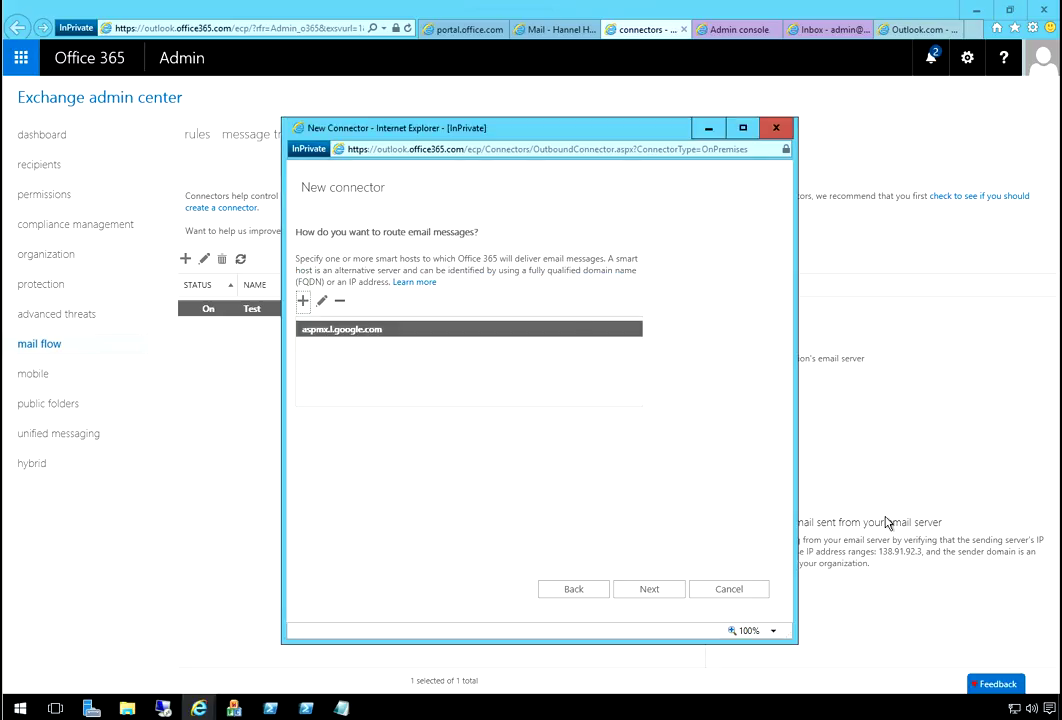
- Require TLS with a trusted-CA certificate and confirm the settings to reach validation
{"action": "key", "text": "Return"}
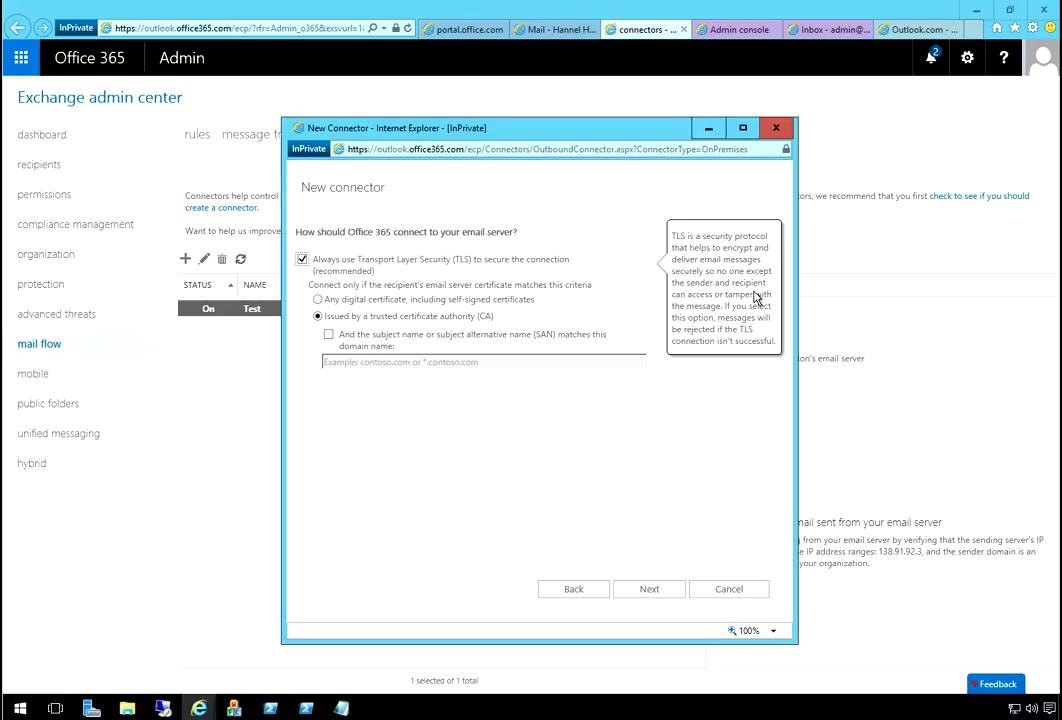
{"action": "key", "text": "Up"}
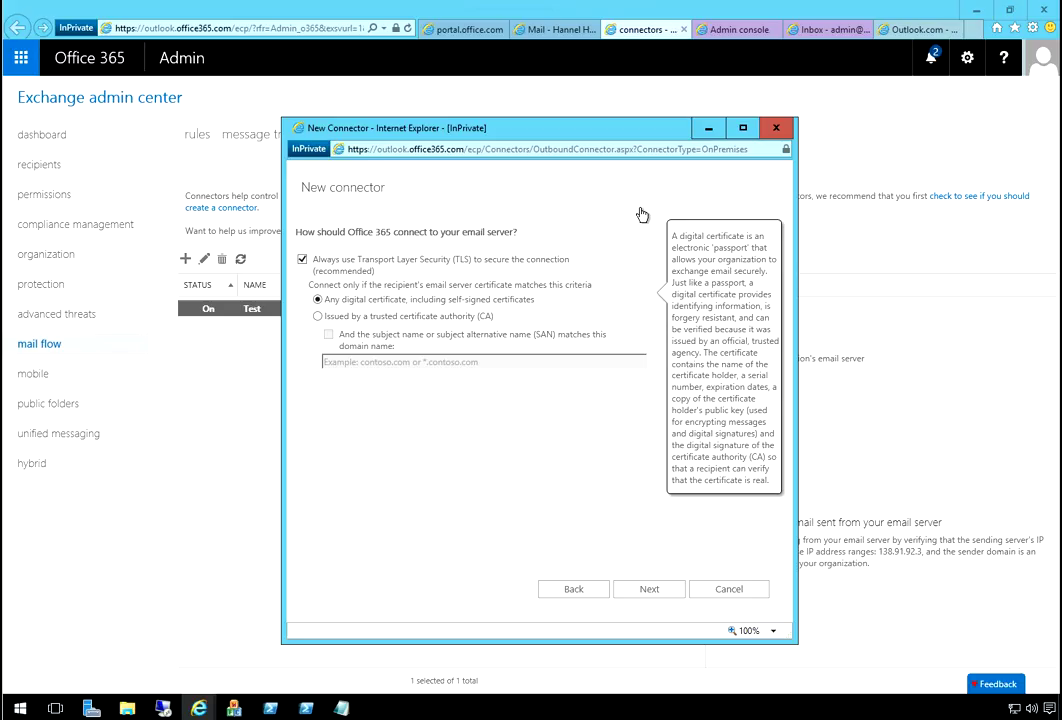
{"action": "key", "text": "Down"}
{"action": "key", "text": "space"}
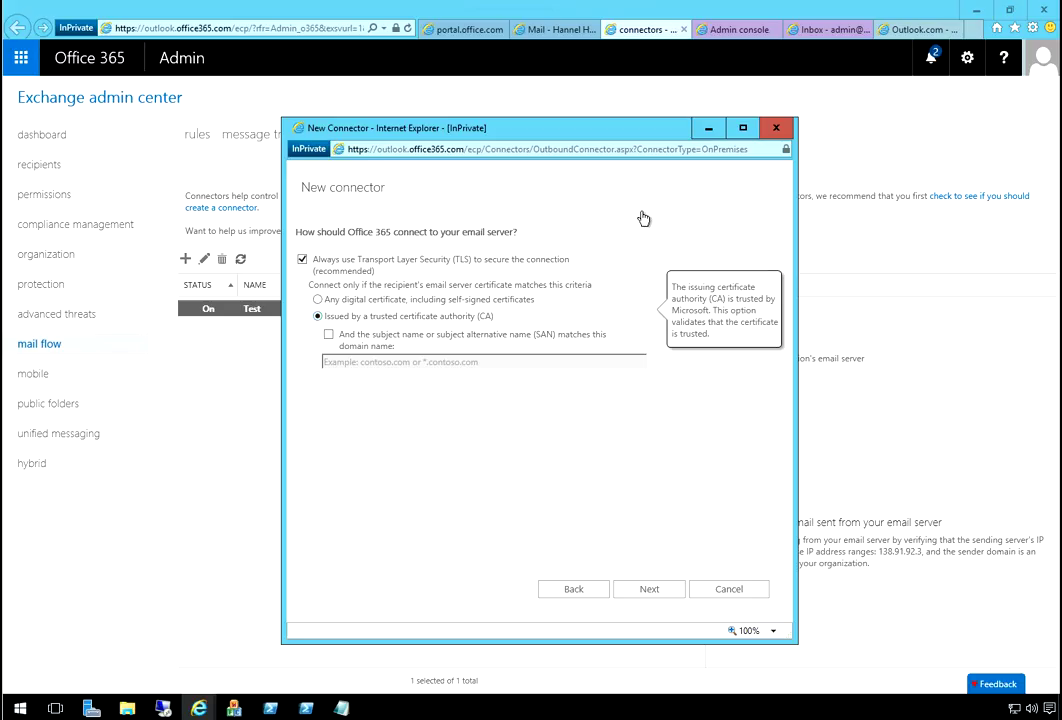
{"action": "key", "text": "Tab"}
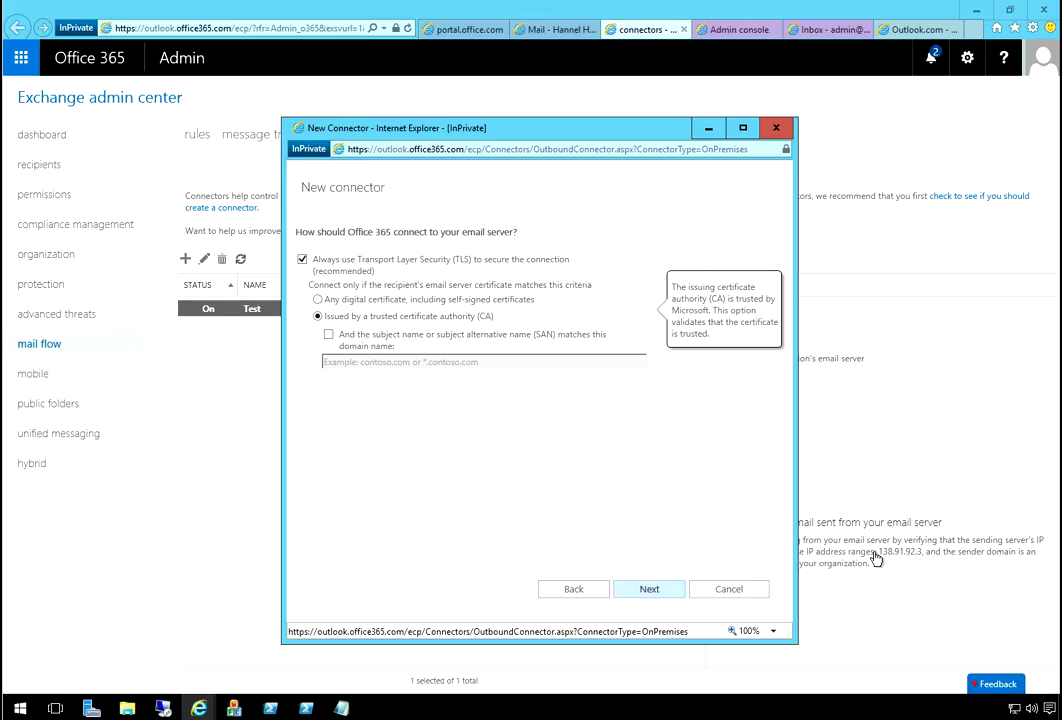
{"action": "key", "text": "Return"}
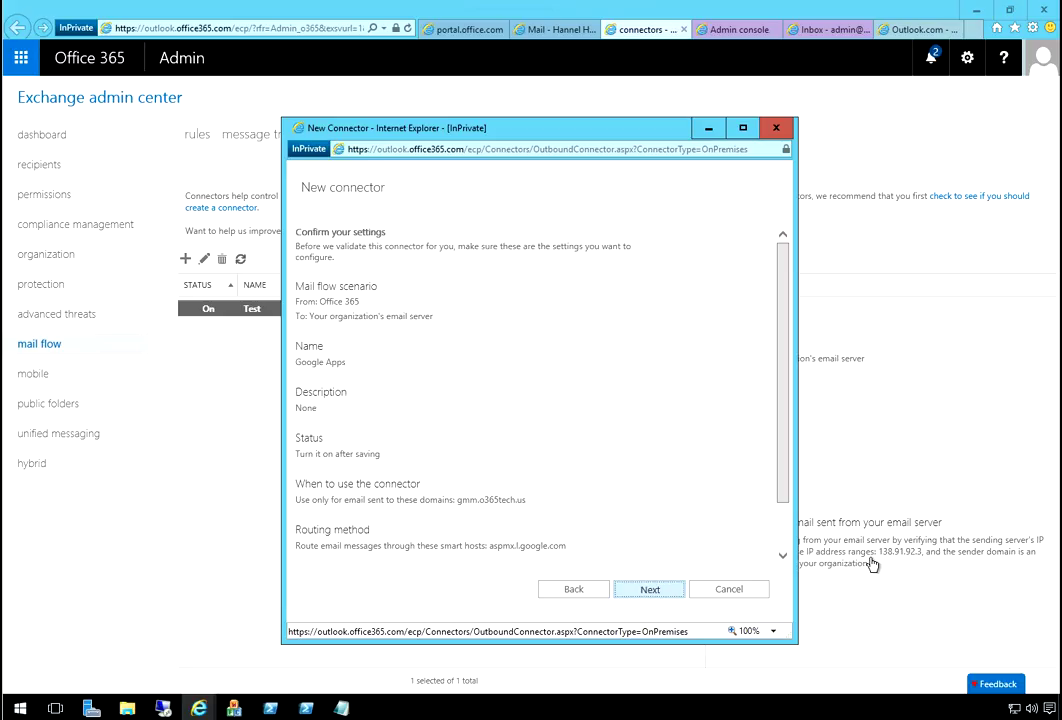
{"action": "key", "text": "Return"}
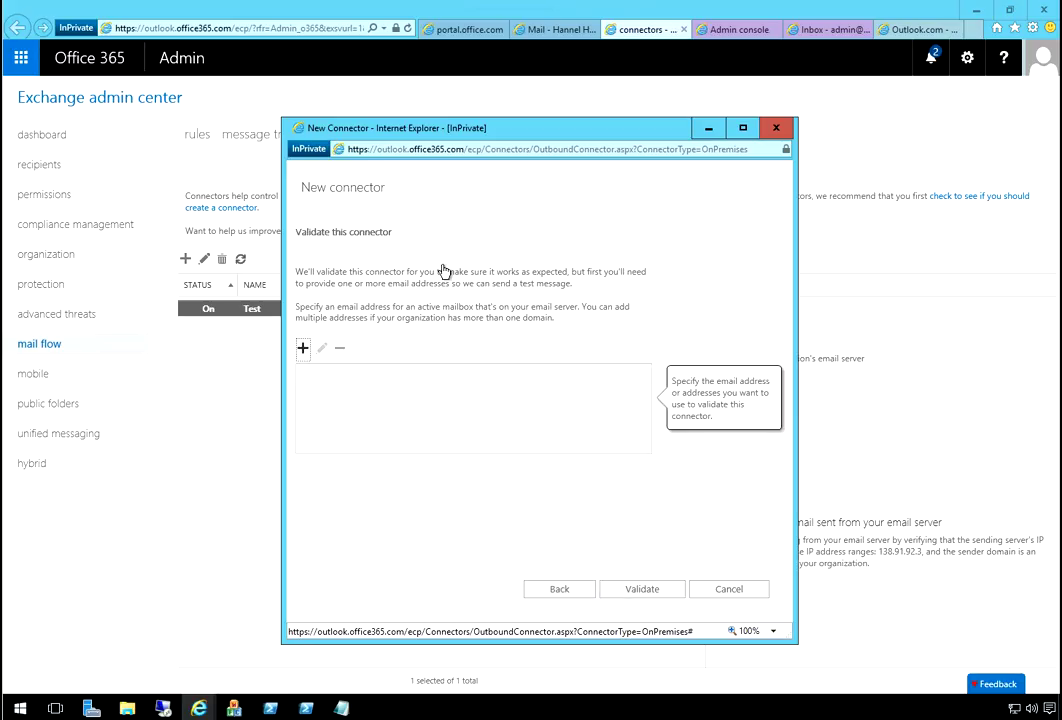
- Add an admin test address at gmm.o365tech.us and start validating the connector
{"action": "key", "text": "Return"}
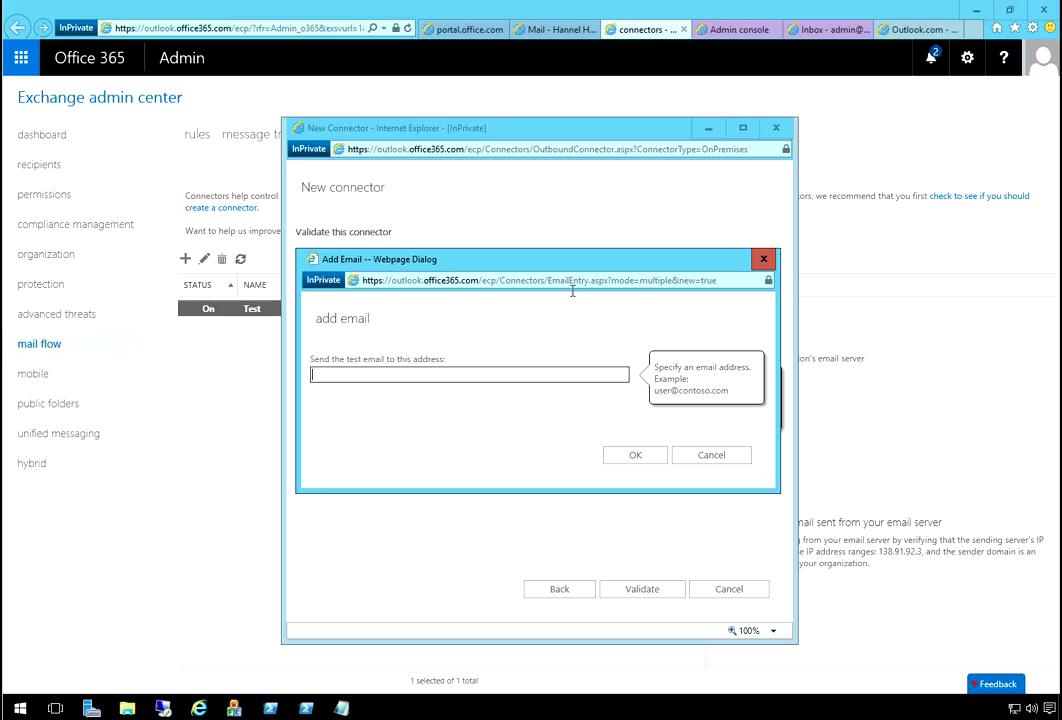
{"action": "key", "text": "BackSpace"}
{"action": "key", "text": "BackSpace"}
{"action": "key", "text": "BackSpace"}
{"action": "key", "text": "BackSpace"}
{"action": "key", "text": "BackSpace"}
{"action": "key", "text": "BackSpace"}
{"action": "key", "text": "BackSpace"}
{"action": "key", "text": "BackSpace"}
{"action": "key", "text": "BackSpace"}
{"action": "key", "text": "BackSpace"}
{"action": "key", "text": "BackSpace"}
{"action": "key", "text": "BackSpace"}
{"action": "key", "text": "BackSpace"}
{"action": "key", "text": "BackSpace"}
{"action": "key", "text": "BackSpace"}
{"action": "key", "text": "BackSpace"}
{"action": "key", "text": "BackSpace"}
{"action": "key", "text": "BackSpace"}
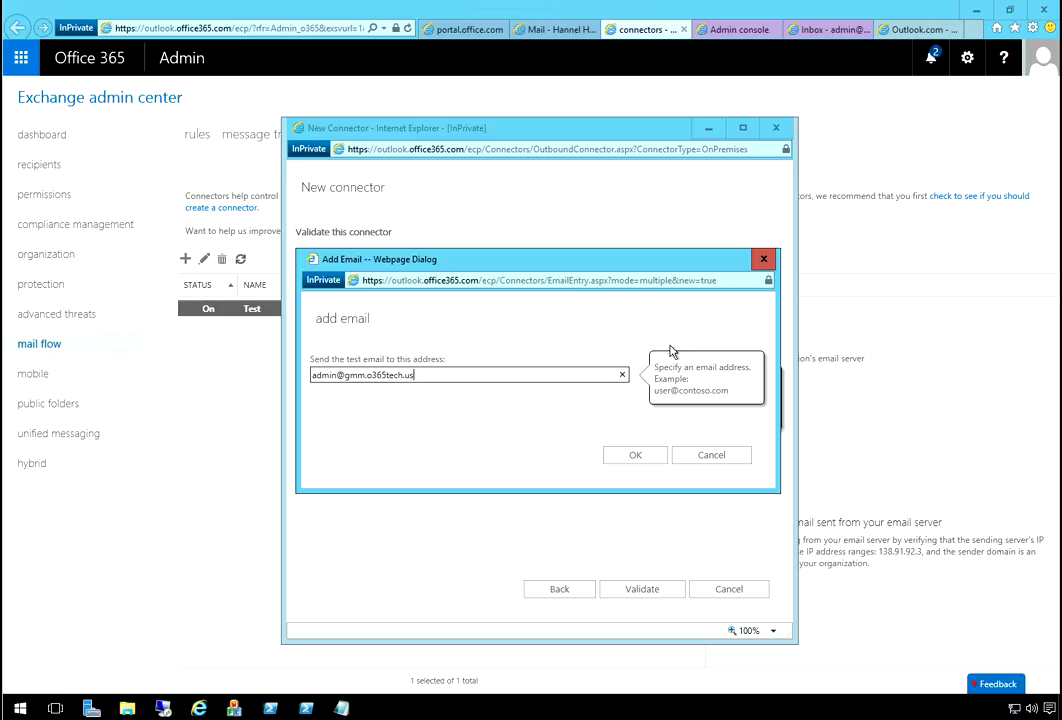
{"action": "key", "text": "Return"}
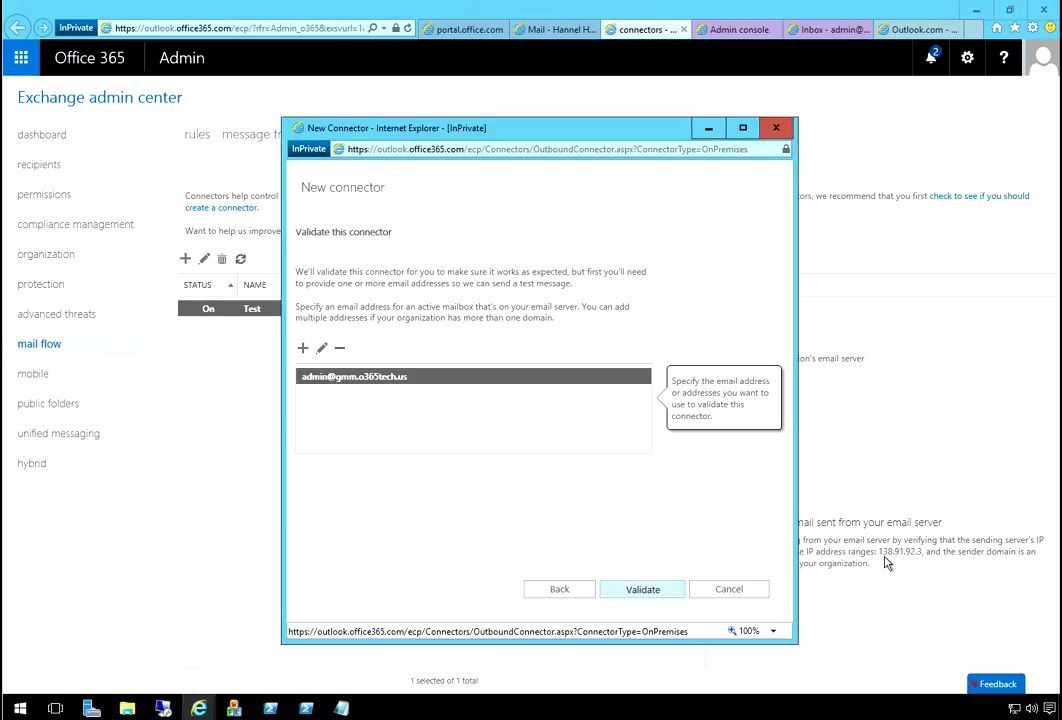
{"action": "key", "text": "Return"}
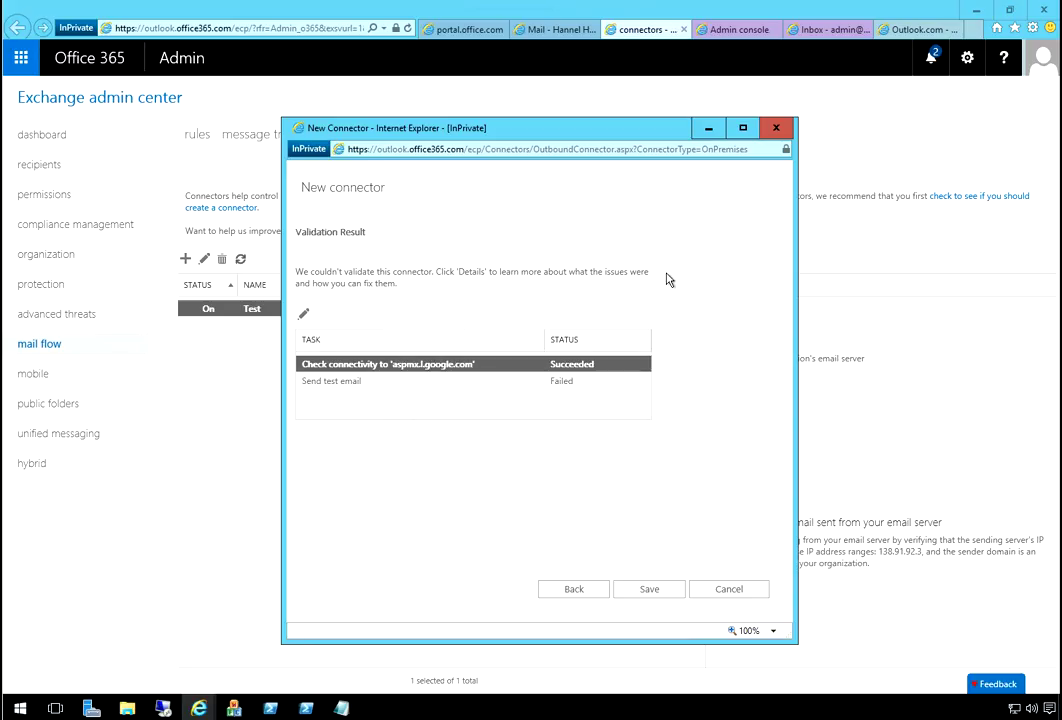
- Review both validation task details, then save the Google Apps connector despite the failure
{"action": "left_click", "coordinate": [481, 281]}
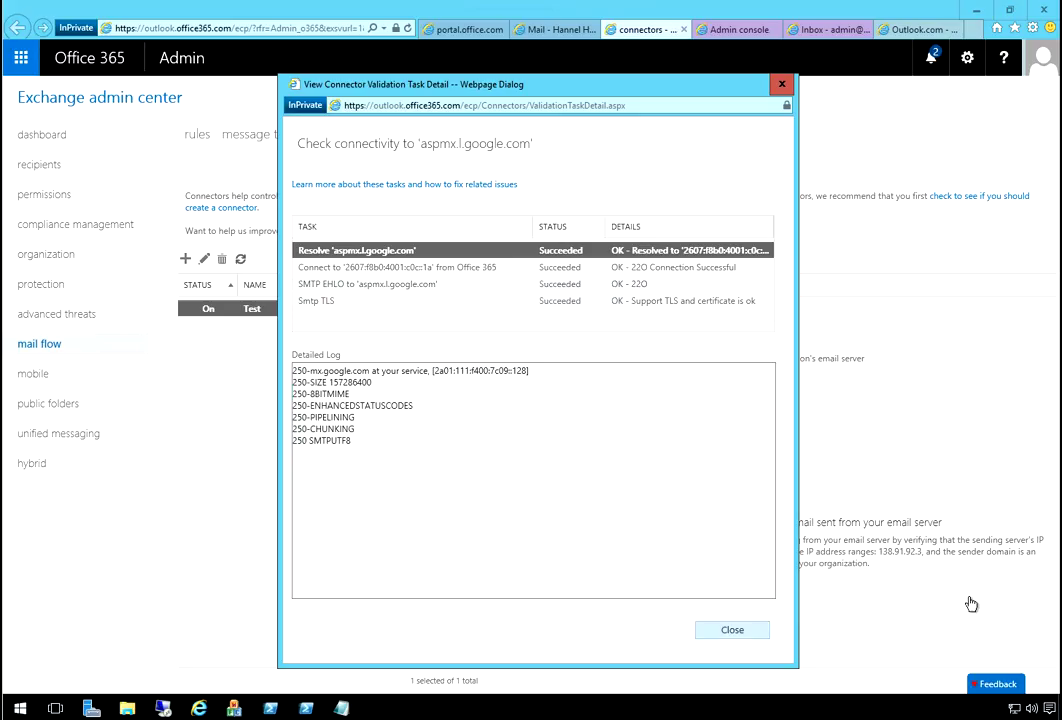
{"action": "key", "text": "Escape"}
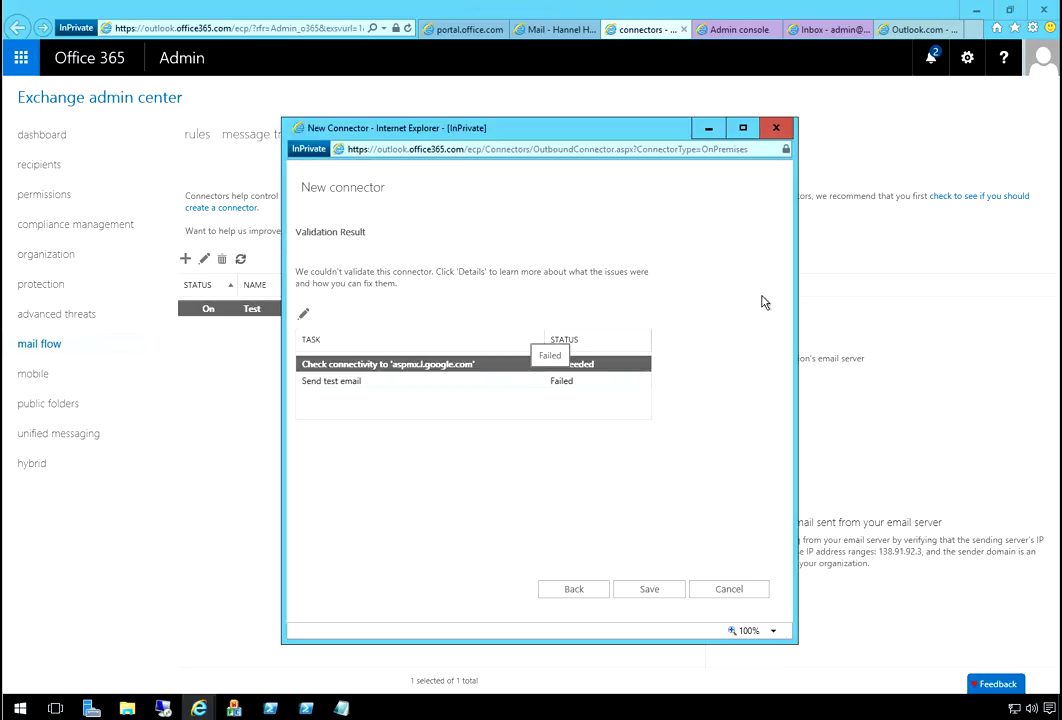
{"action": "key", "text": "Down"}
{"action": "key", "text": "Return"}
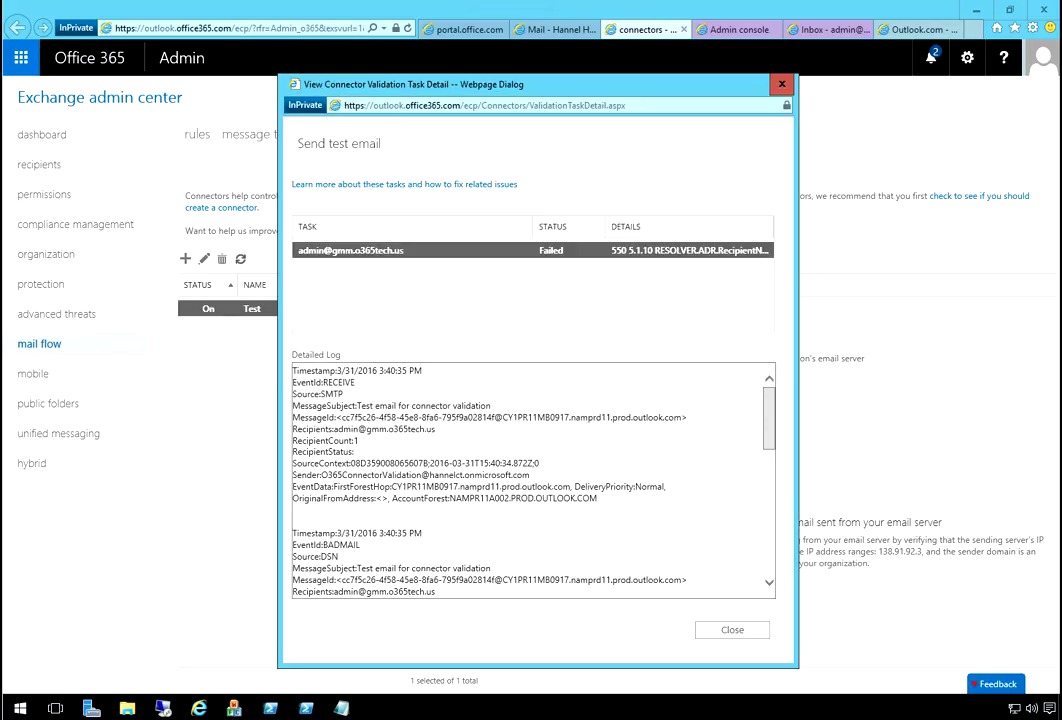
{"action": "key", "text": "Escape"}
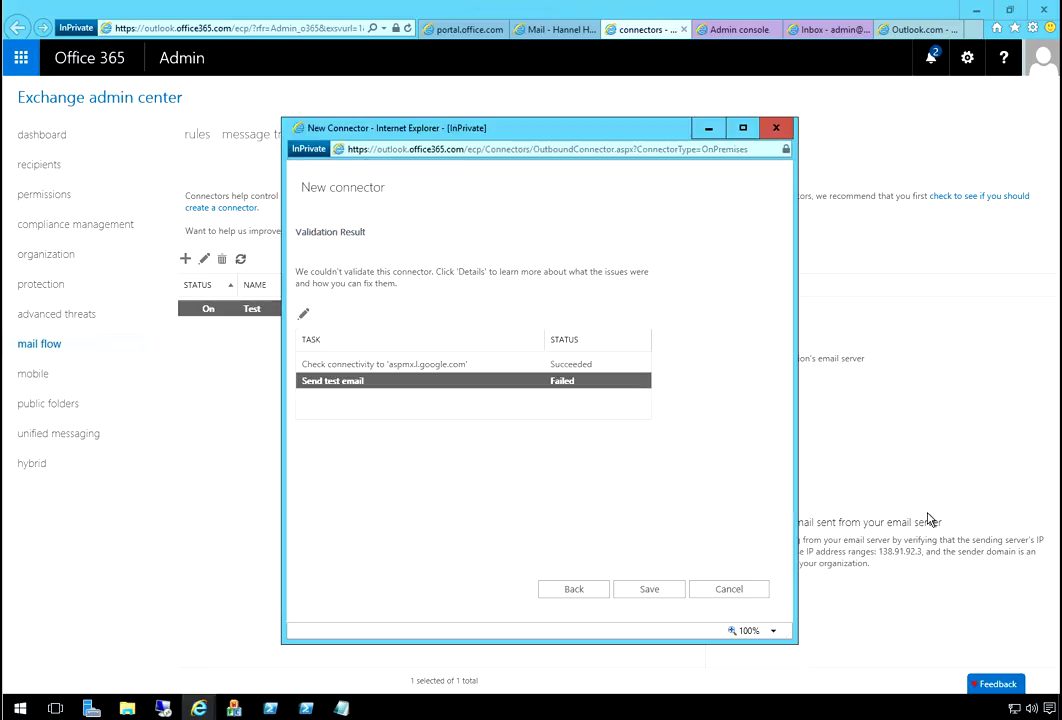
{"action": "left_click", "coordinate": [649, 589]}
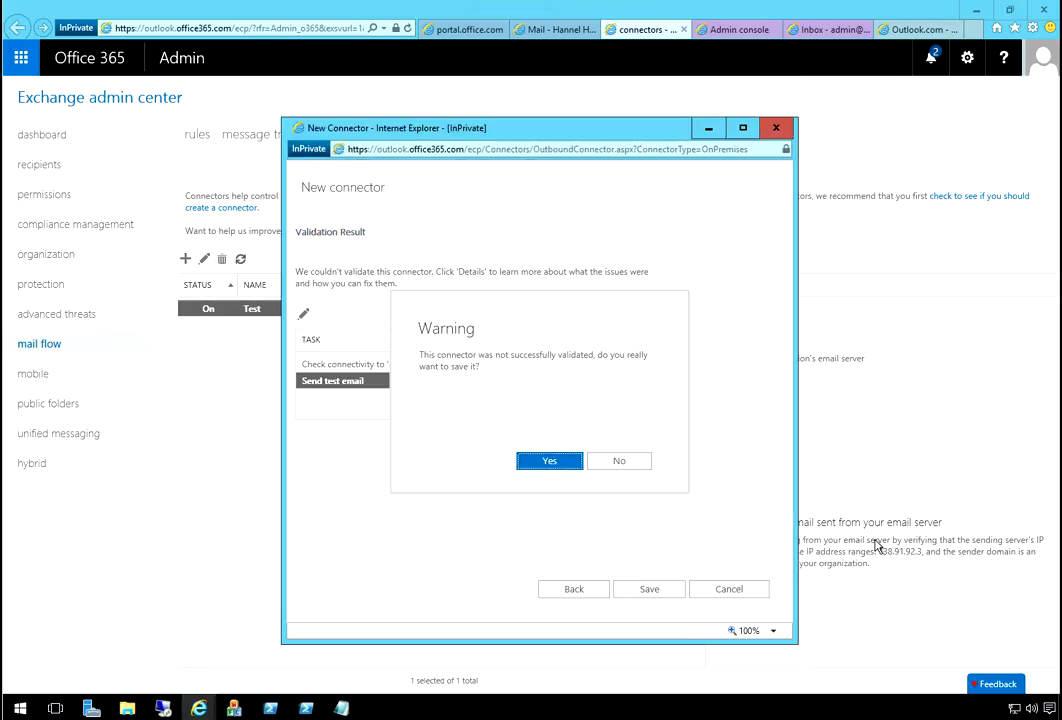
{"action": "key", "text": "Return"}
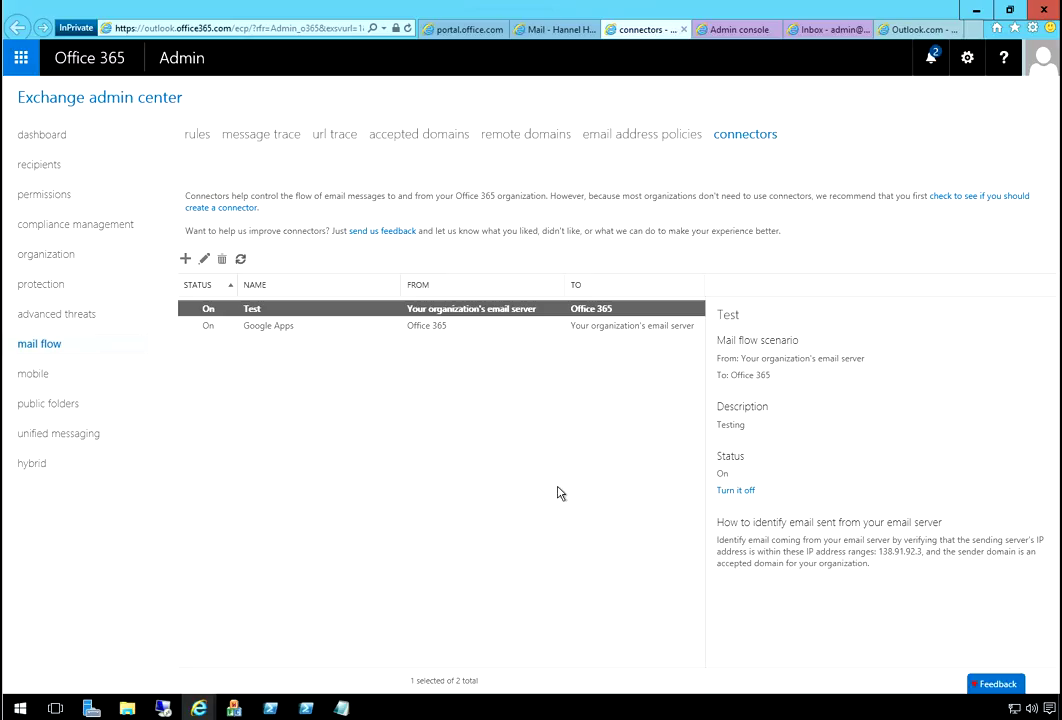
- Change gmm.o365tech.us to an Internal Relay accepted domain, then switch to the Outlook.com inbox
{"action": "left_click", "coordinate": [421, 133]}
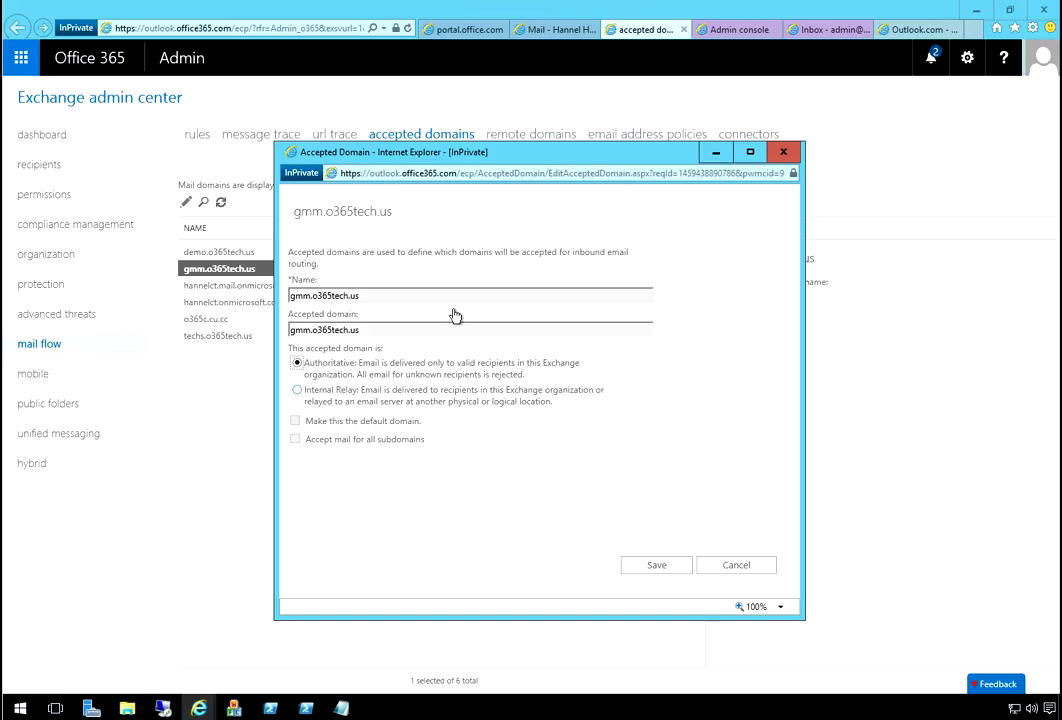
{"action": "left_click", "coordinate": [297, 390]}
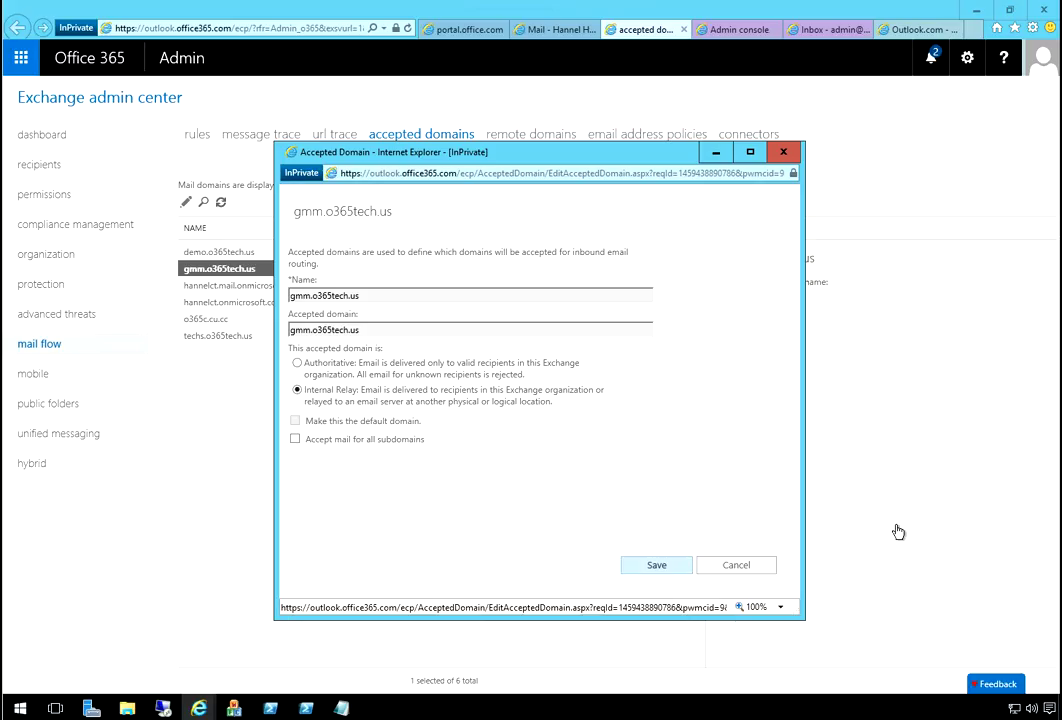
{"action": "key", "text": "Return"}
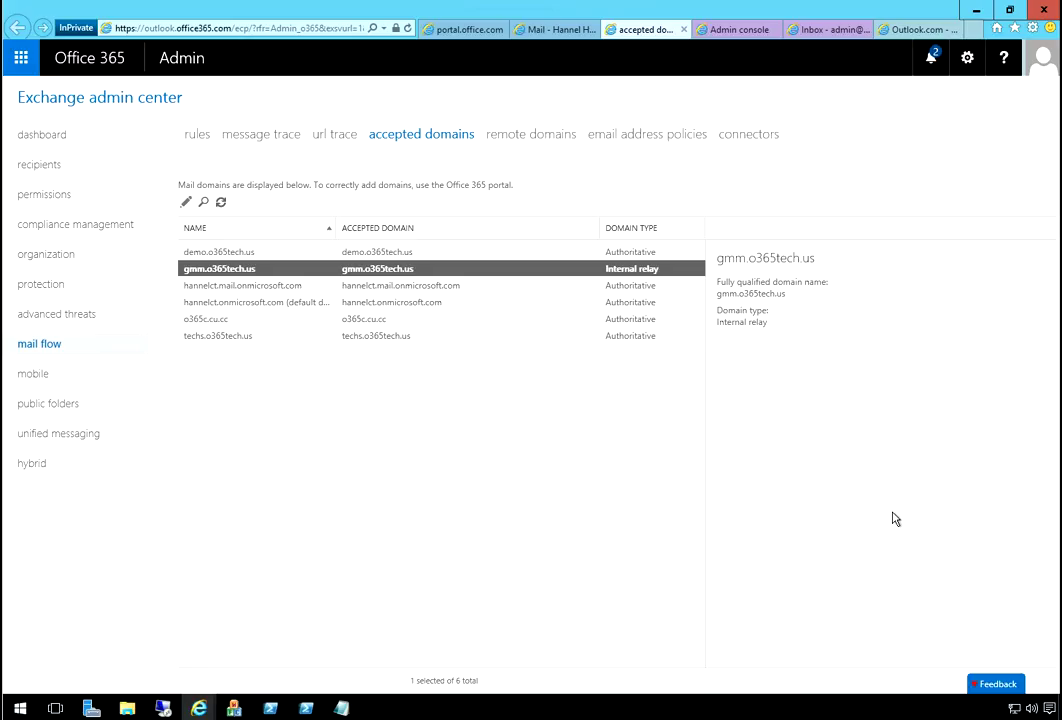
{"action": "left_click", "coordinate": [867, 421]}
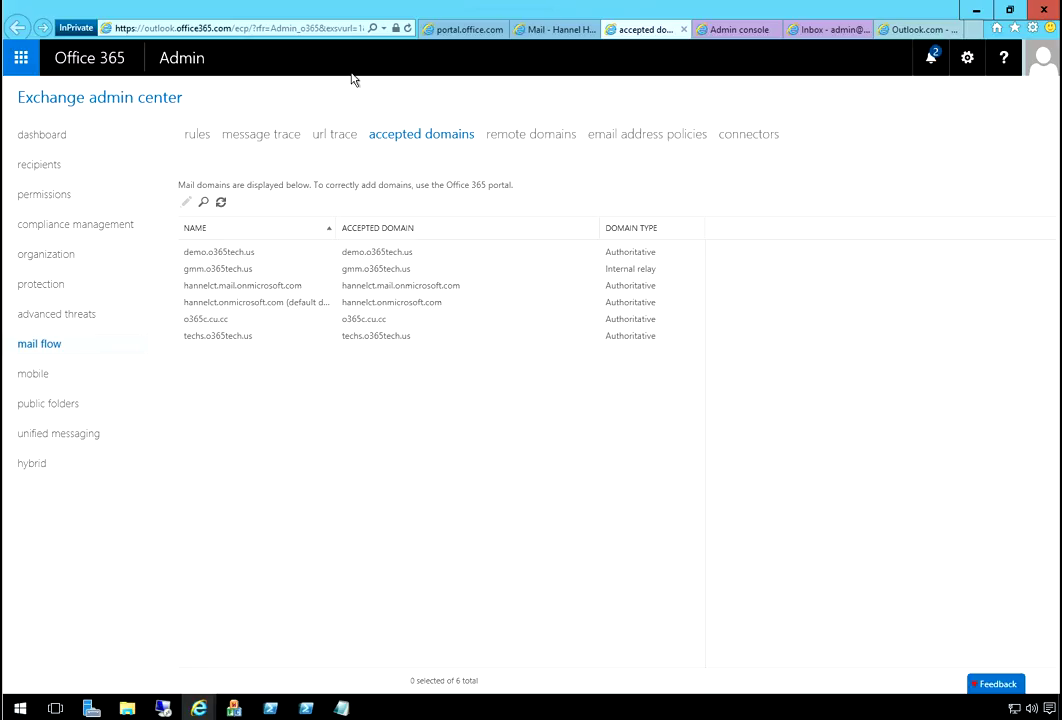
{"action": "left_click", "coordinate": [221, 202]}
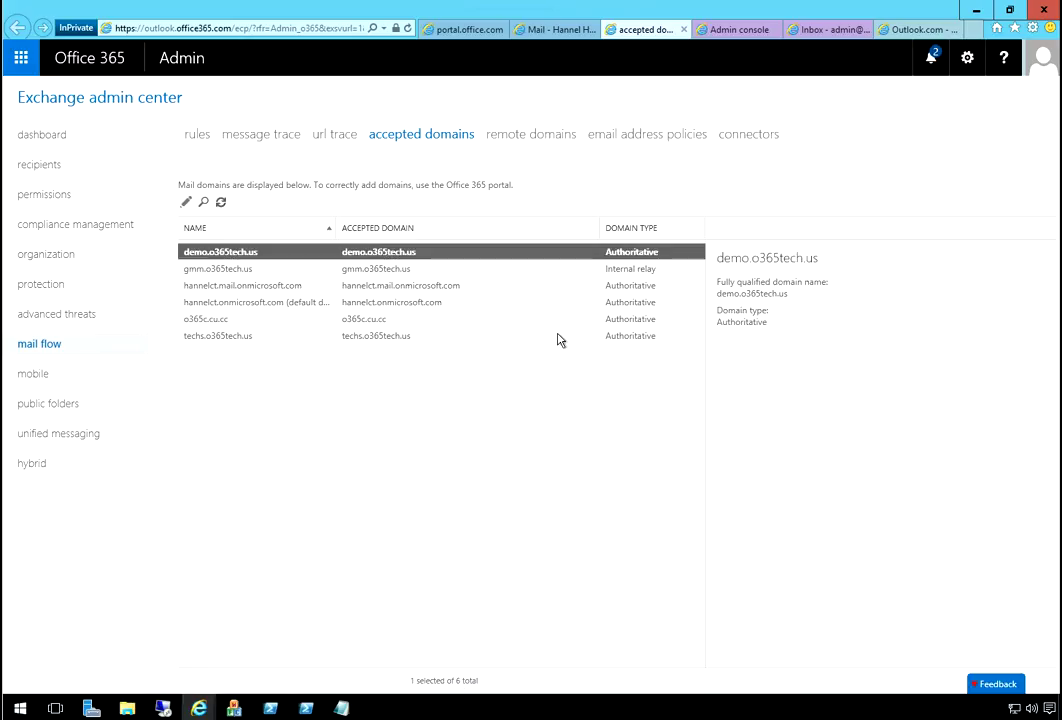
{"action": "left_click", "coordinate": [595, 360]}
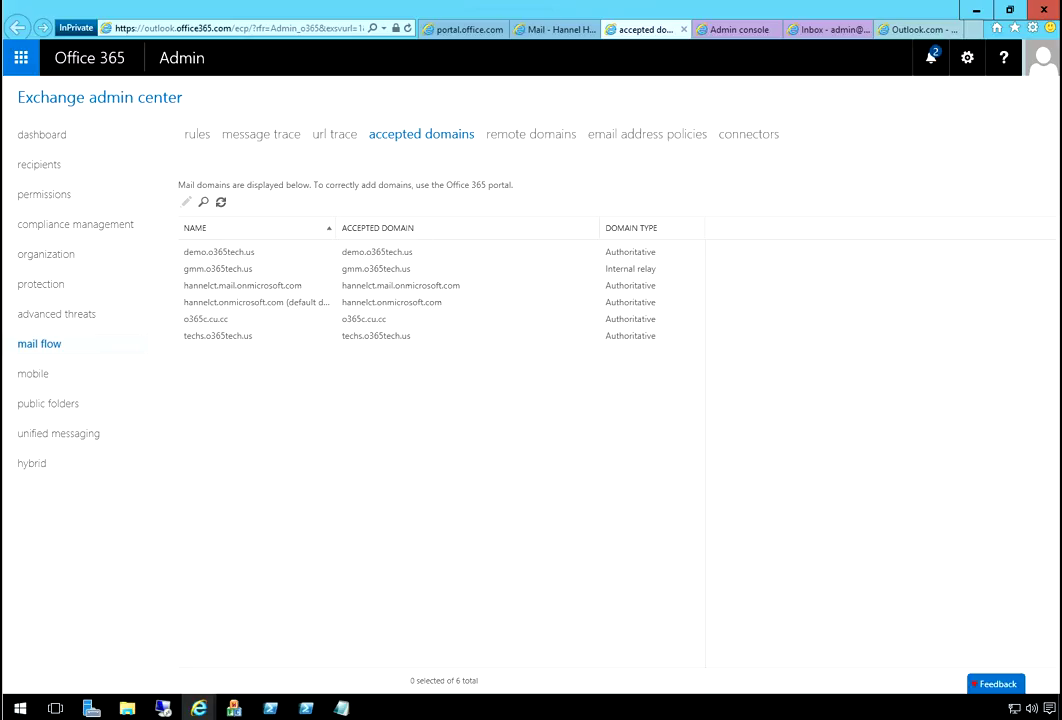
{"action": "left_click", "coordinate": [915, 29]}
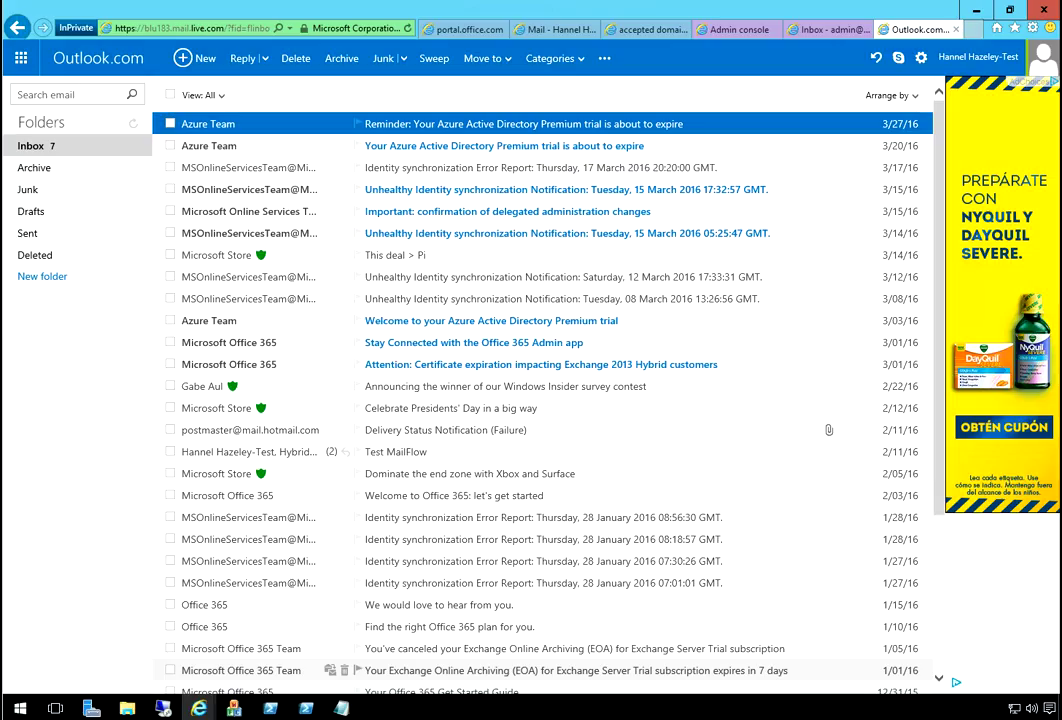
- Send an Outlook.com message titled 'Test - External', body 'Test', to the gmm.o365tech.us contact
{"action": "left_click", "coordinate": [203, 59]}
{"action": "left_click", "coordinate": [224, 225]}
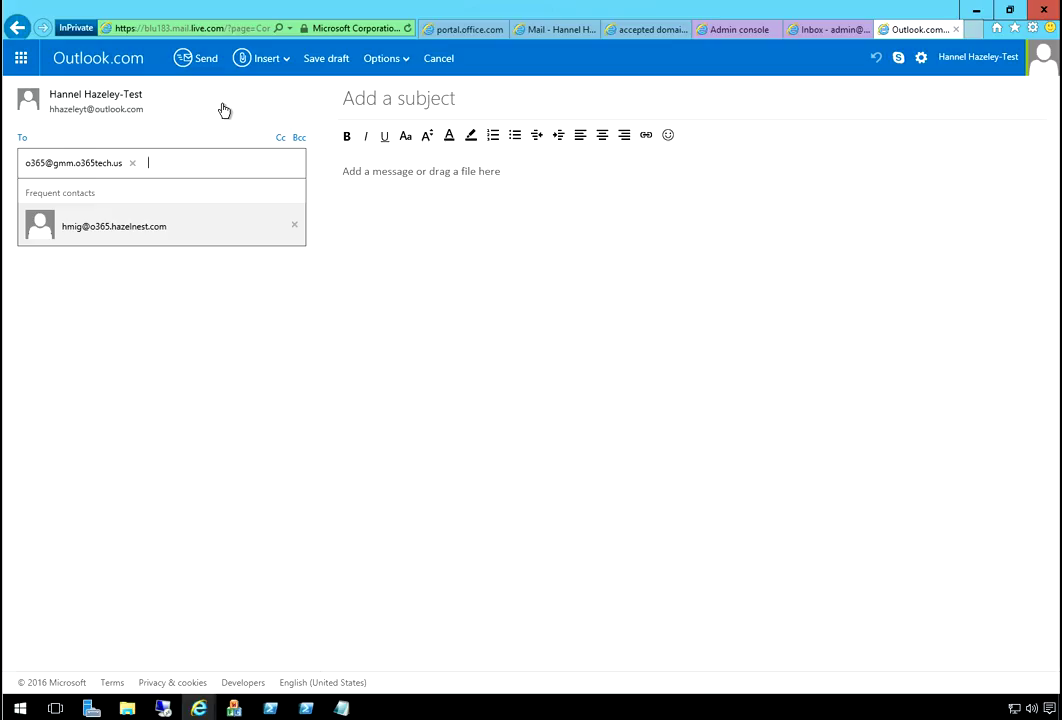
{"action": "key", "text": "Tab"}
{"action": "type", "text": "Tes"}
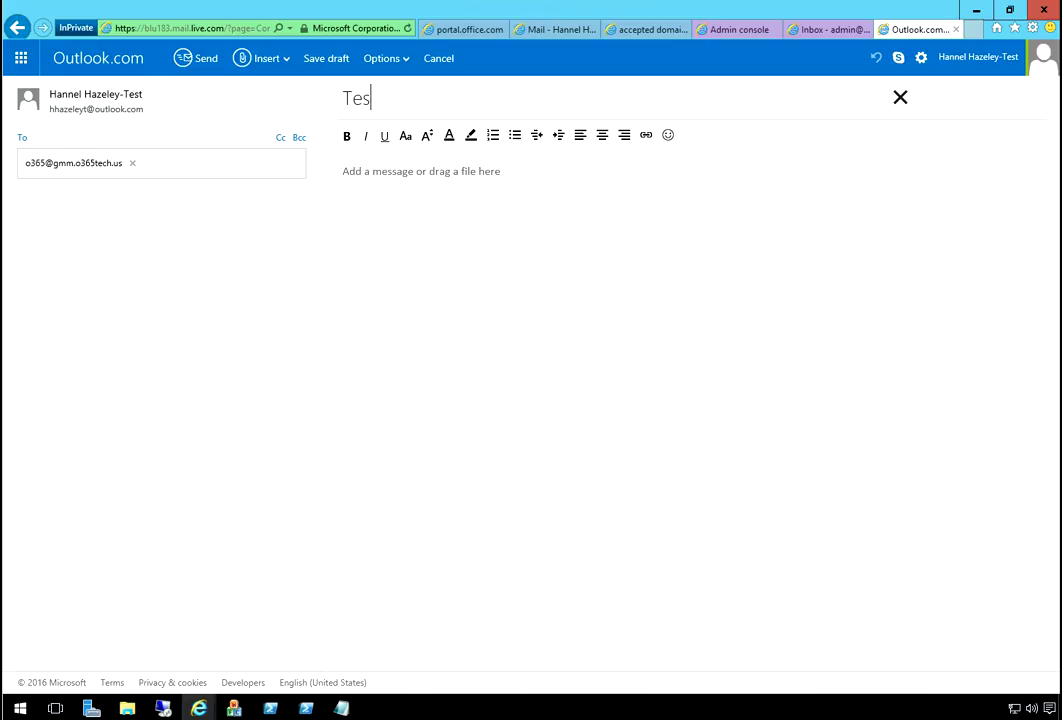
{"action": "type", "text": "t - External"}
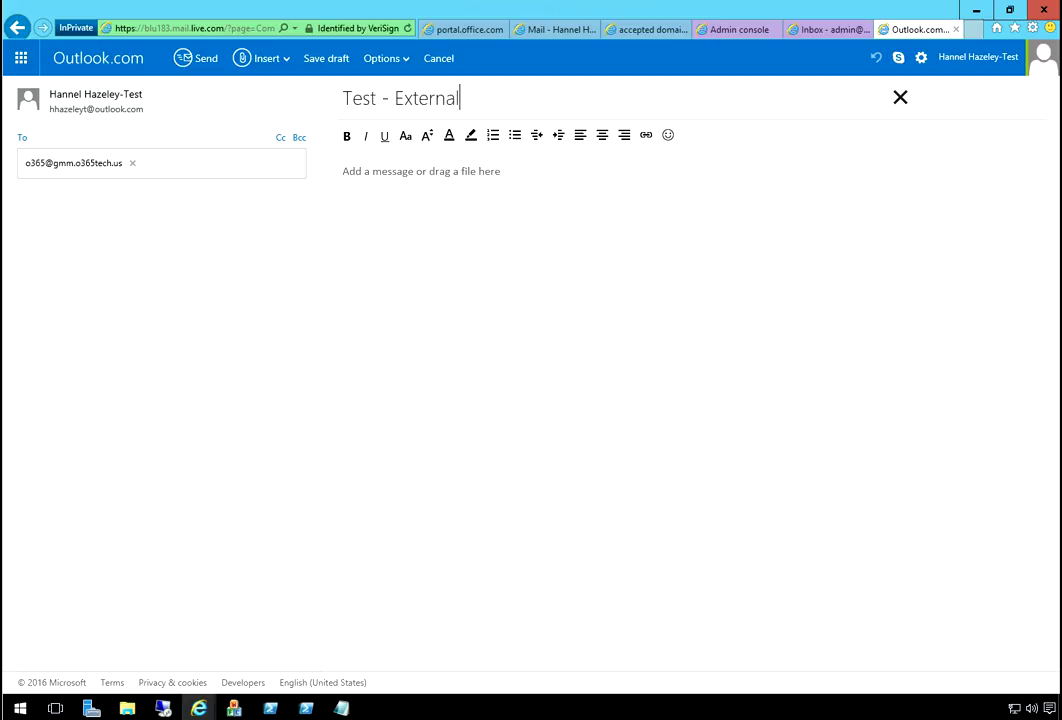
{"action": "key", "text": "Tab"}
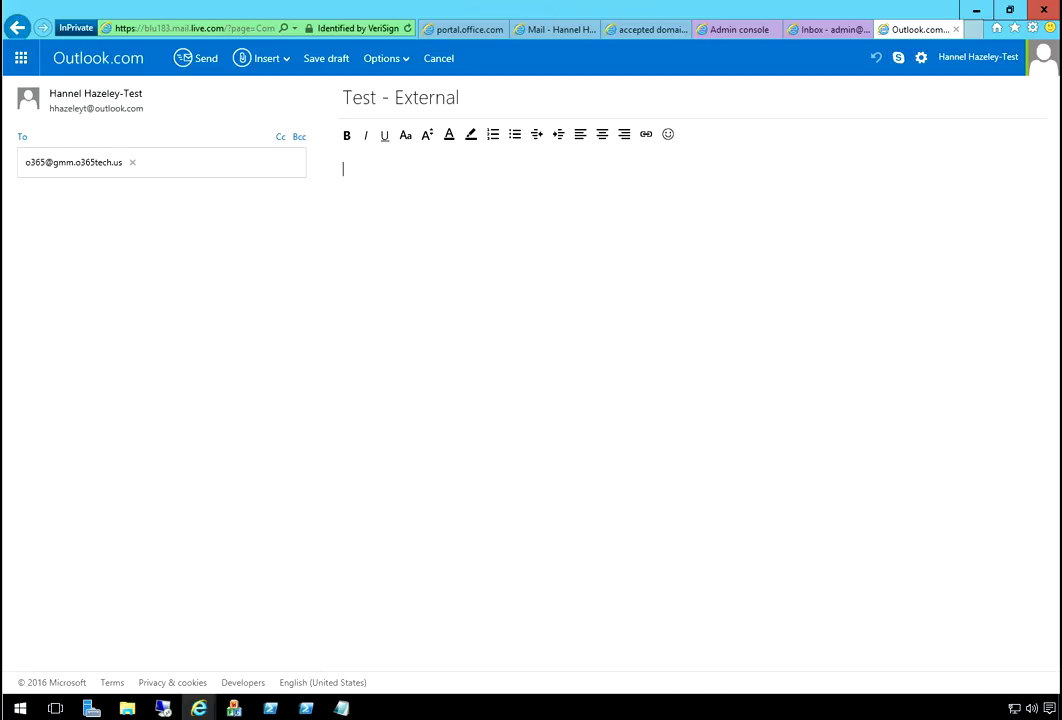
{"action": "type", "text": "Test"}
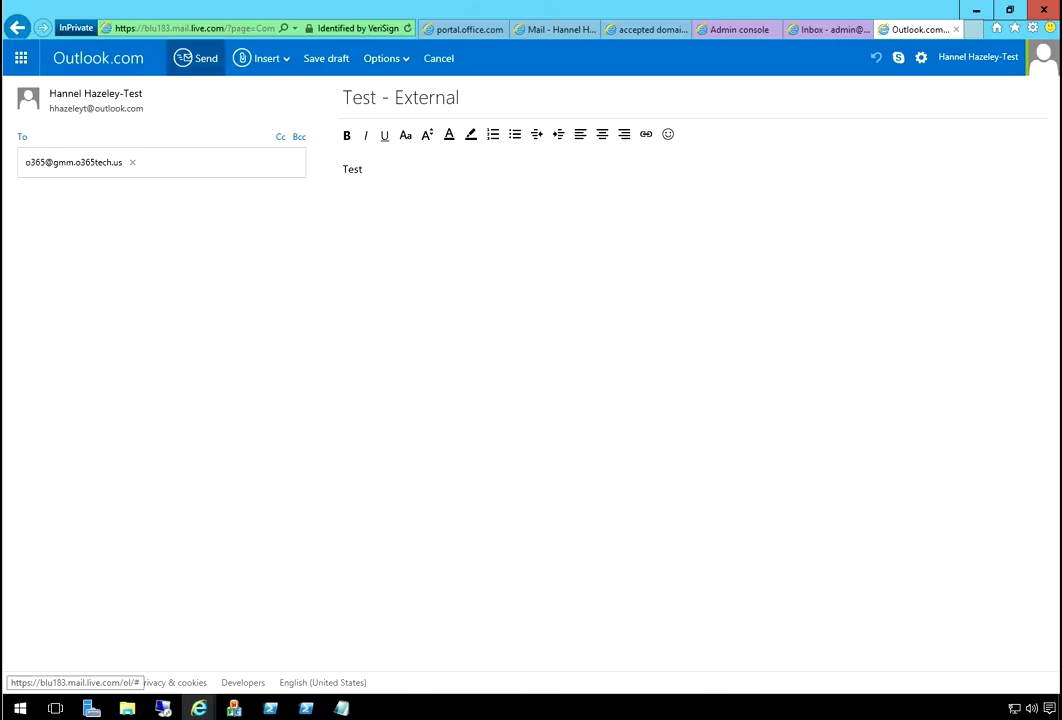
{"action": "left_click", "coordinate": [196, 58]}
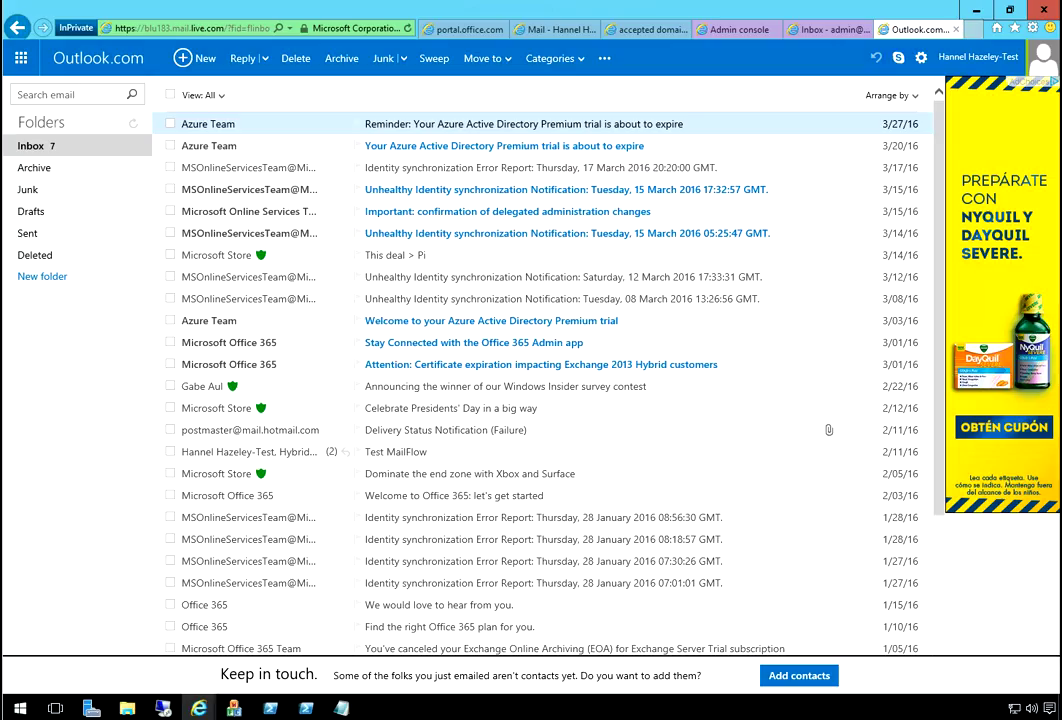
- From Gmail, send 'Test - Internal' with body 'Test' to the Office 365 contact
{"action": "key", "text": "ctrl+shift+Tab"}
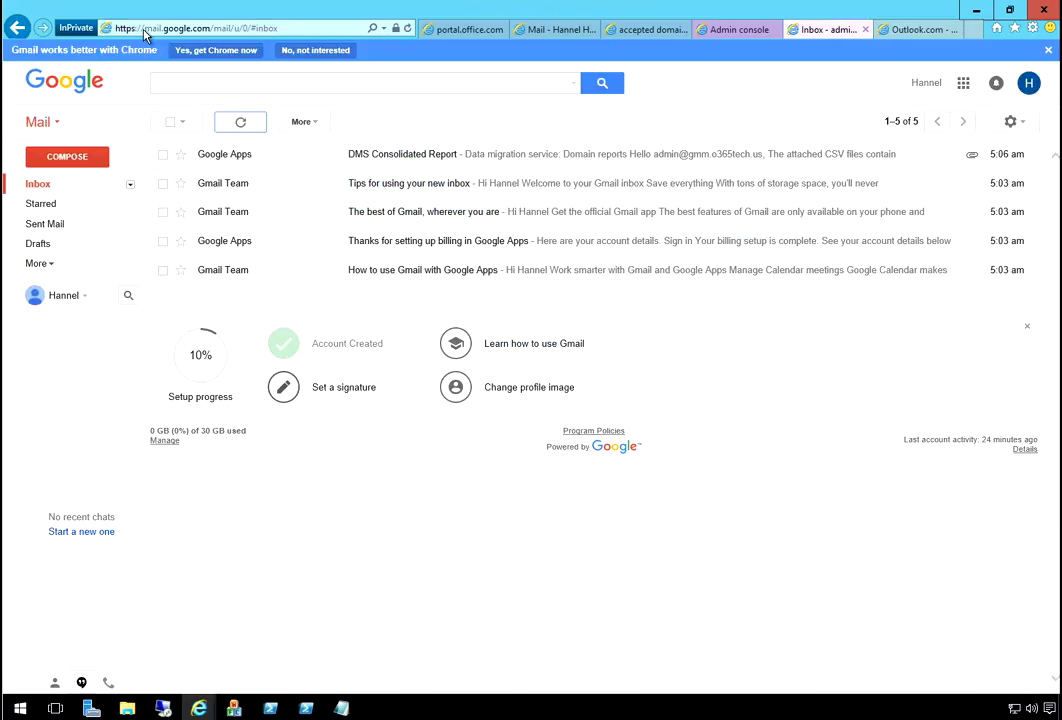
{"action": "key", "text": "c"}
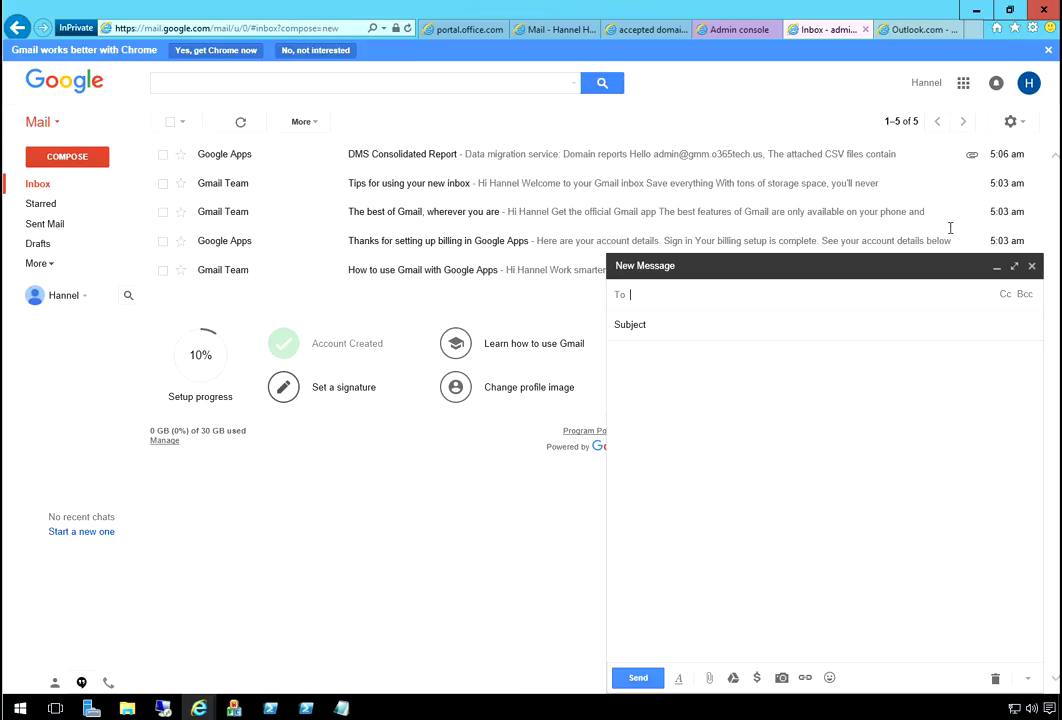
{"action": "key", "text": "shift+F10"}
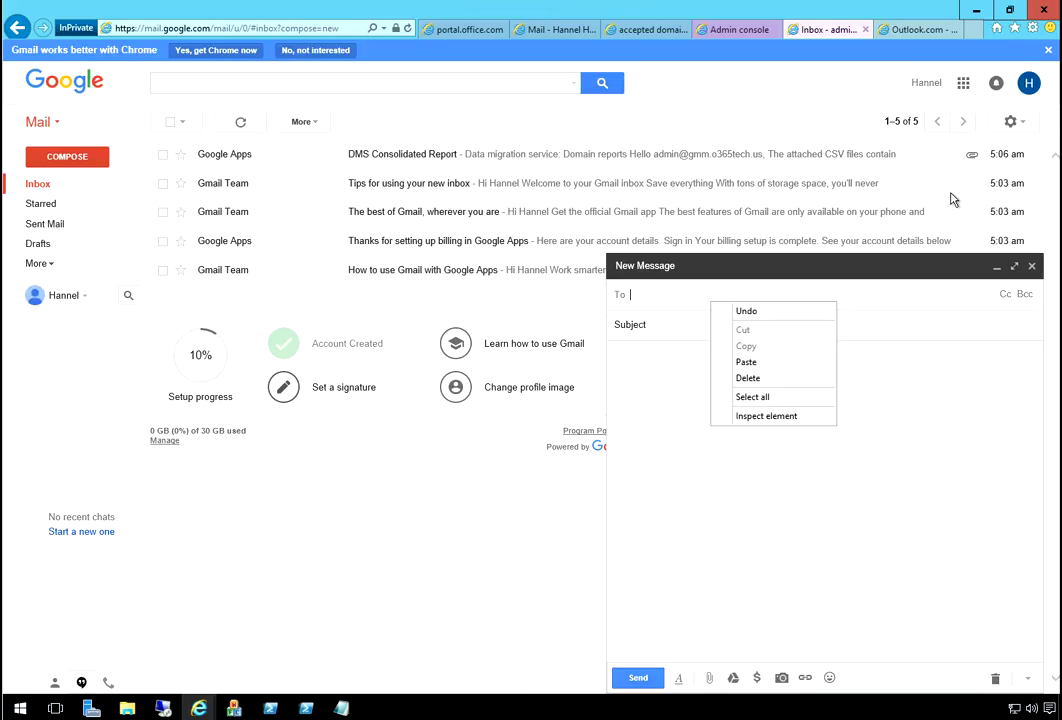
{"action": "key", "text": "Escape"}
{"action": "type", "text": "o"}
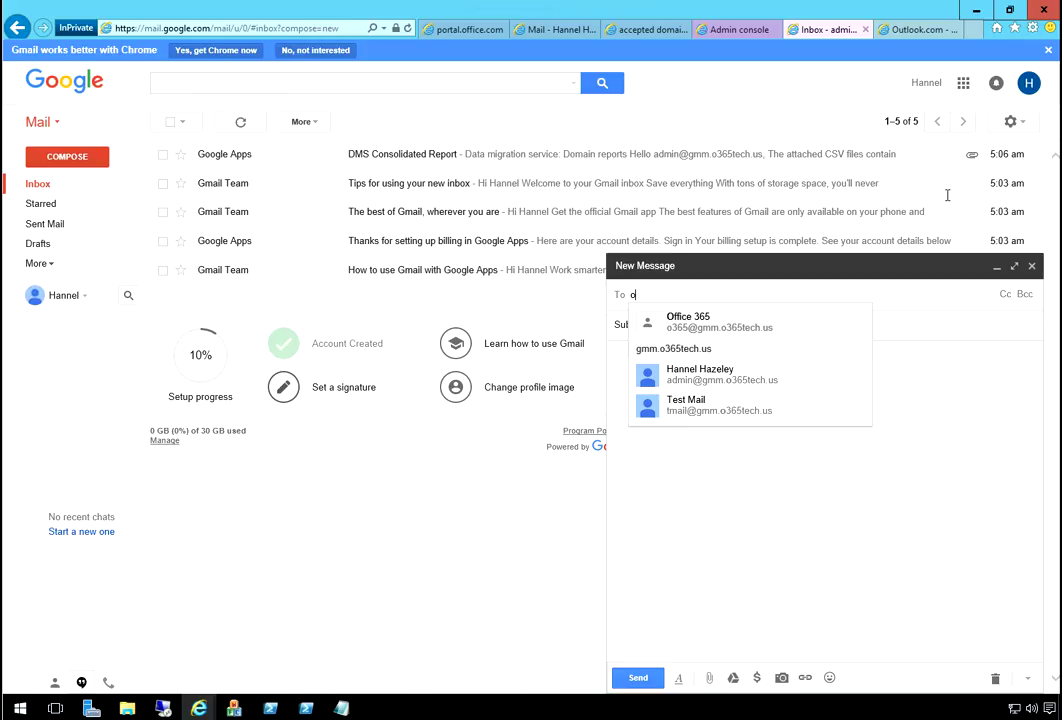
{"action": "key", "text": "Return"}
{"action": "key", "text": "Tab"}
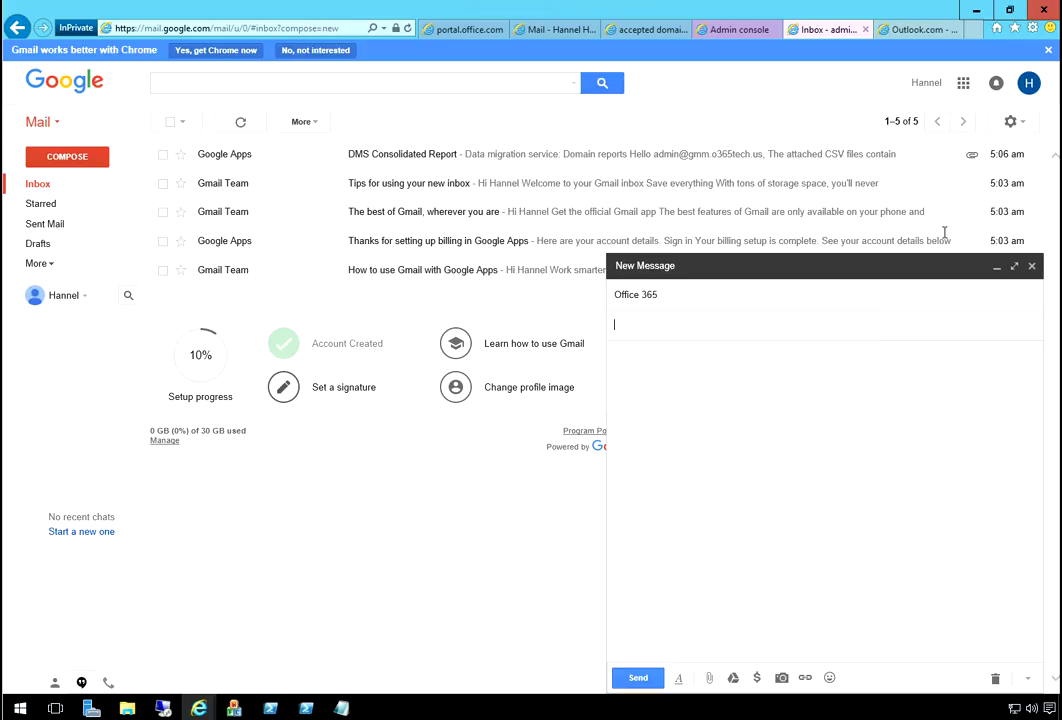
{"action": "type", "text": "Test - Interna"}
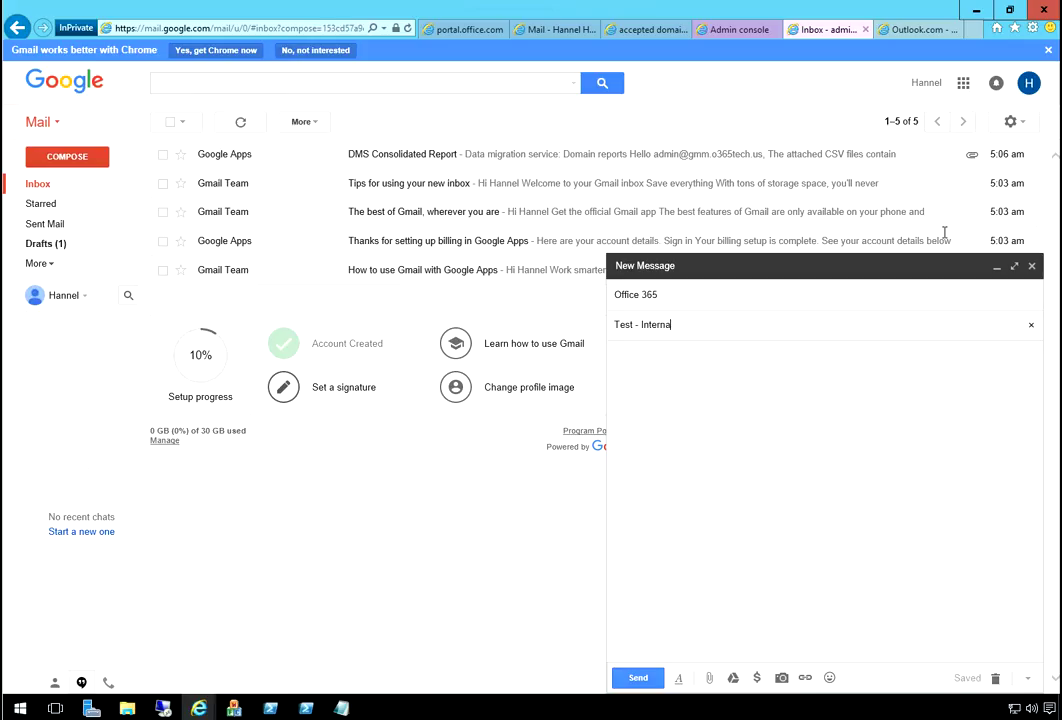
{"action": "type", "text": "l"}
{"action": "key", "text": "Tab"}
{"action": "type", "text": "Test"}
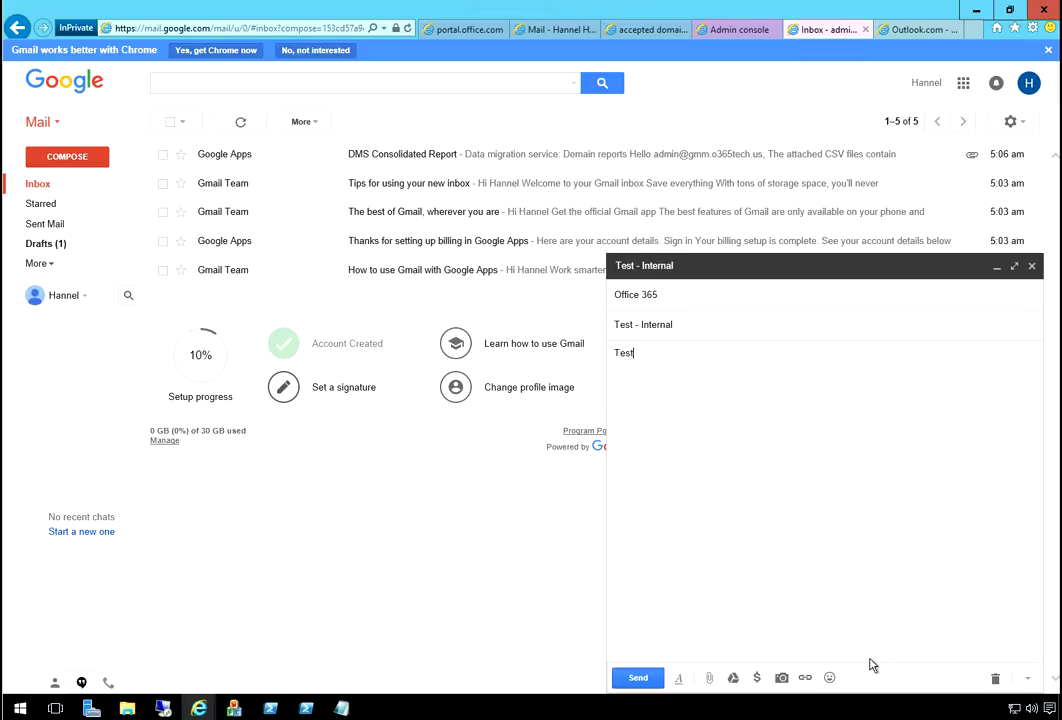
{"action": "key", "text": "ctrl+Return"}
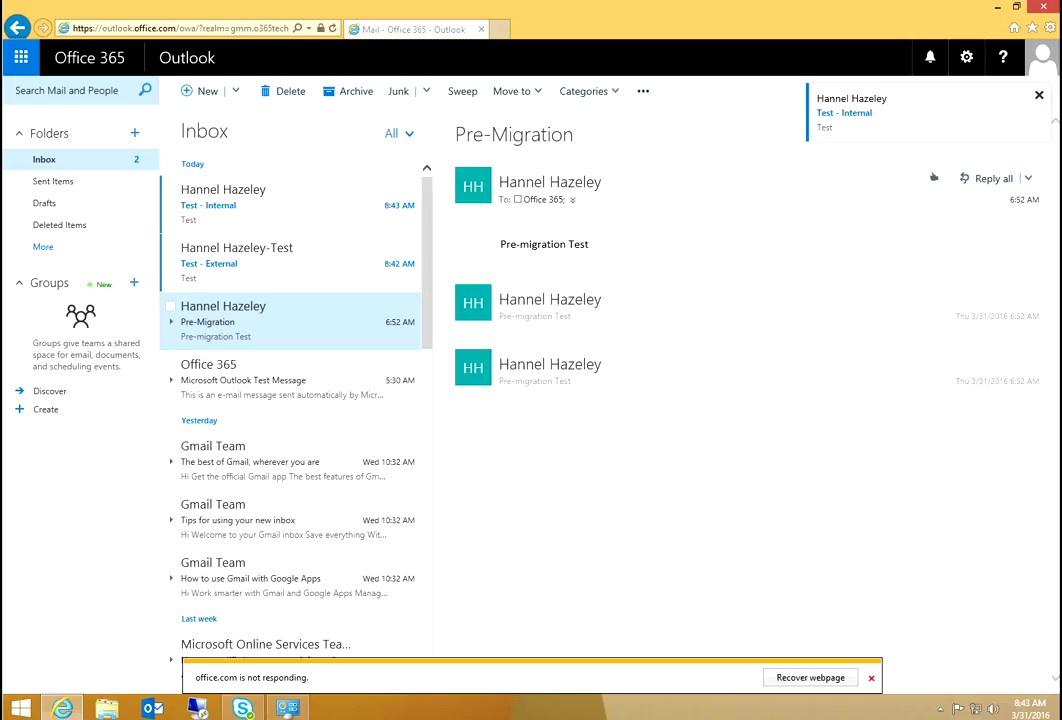
- View the Test - External and Test - Internal messages, ending back on Test - External
{"action": "left_click", "coordinate": [871, 678]}
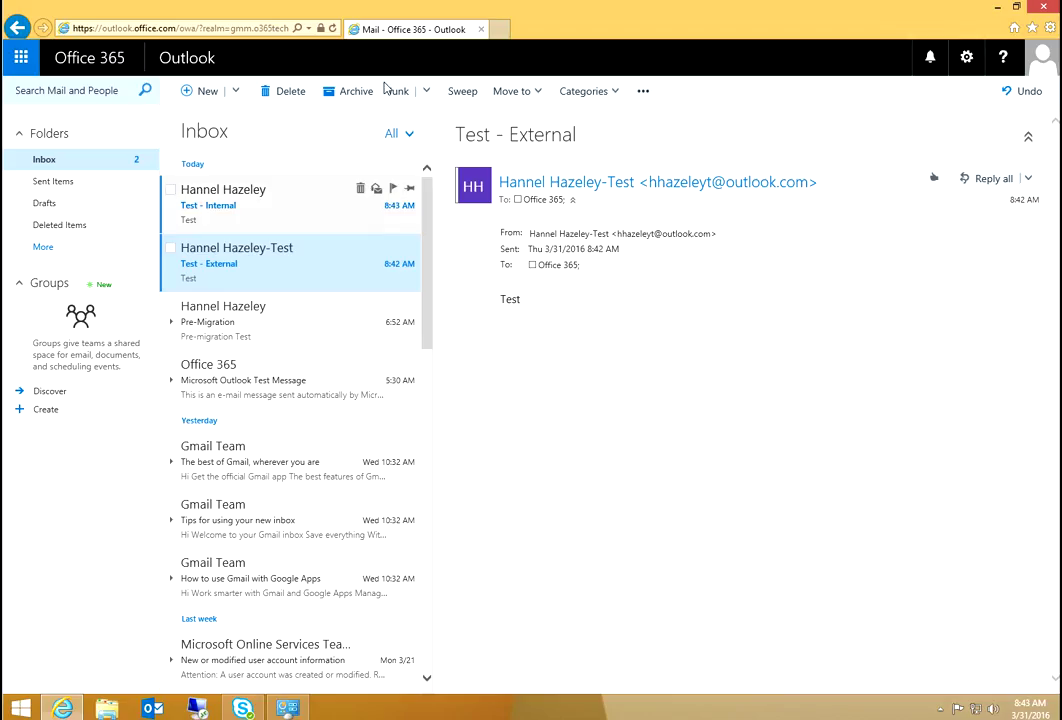
{"action": "left_click", "coordinate": [300, 200]}
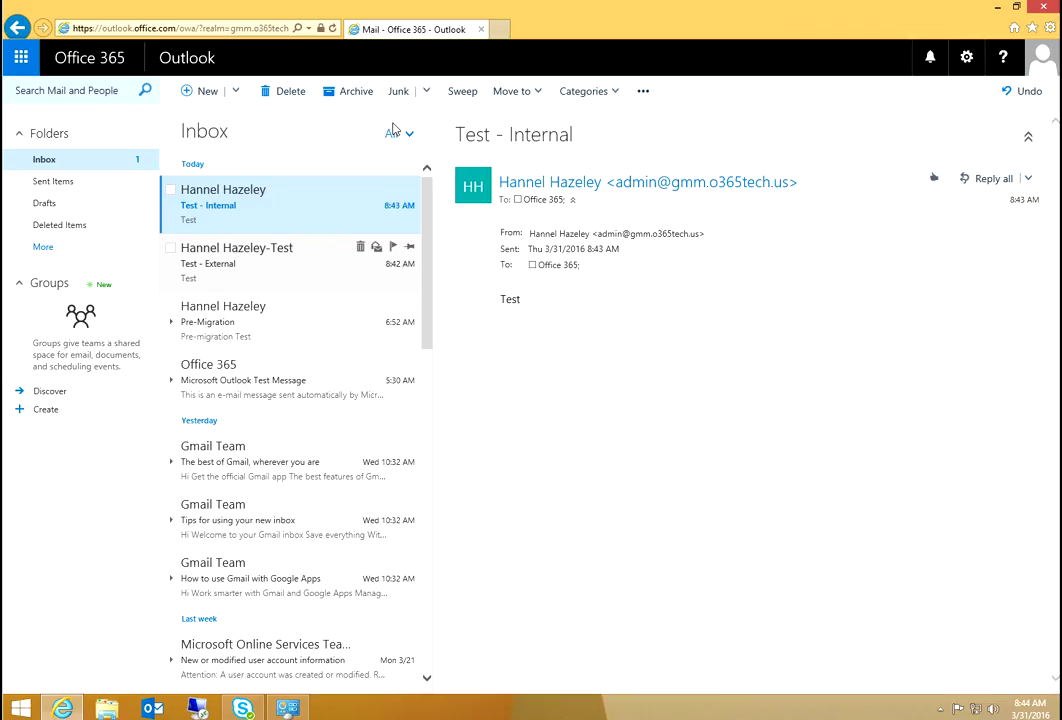
{"action": "key", "text": "Down"}
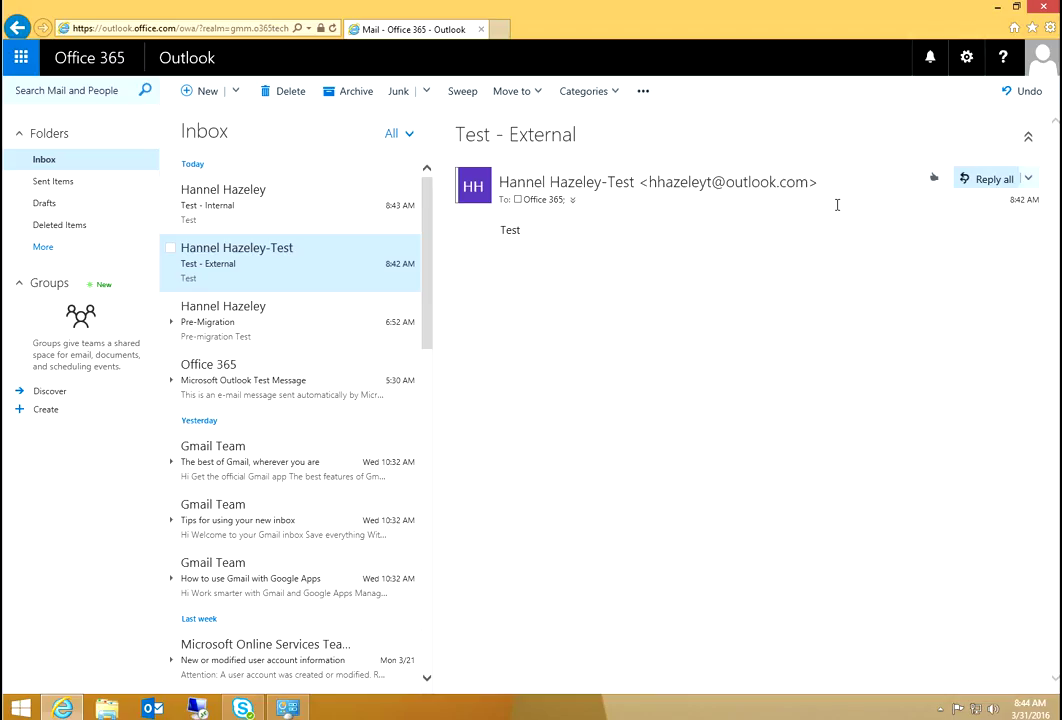
- Reply 'Got it' to the Test - External message
{"action": "key", "text": "ctrl+r"}
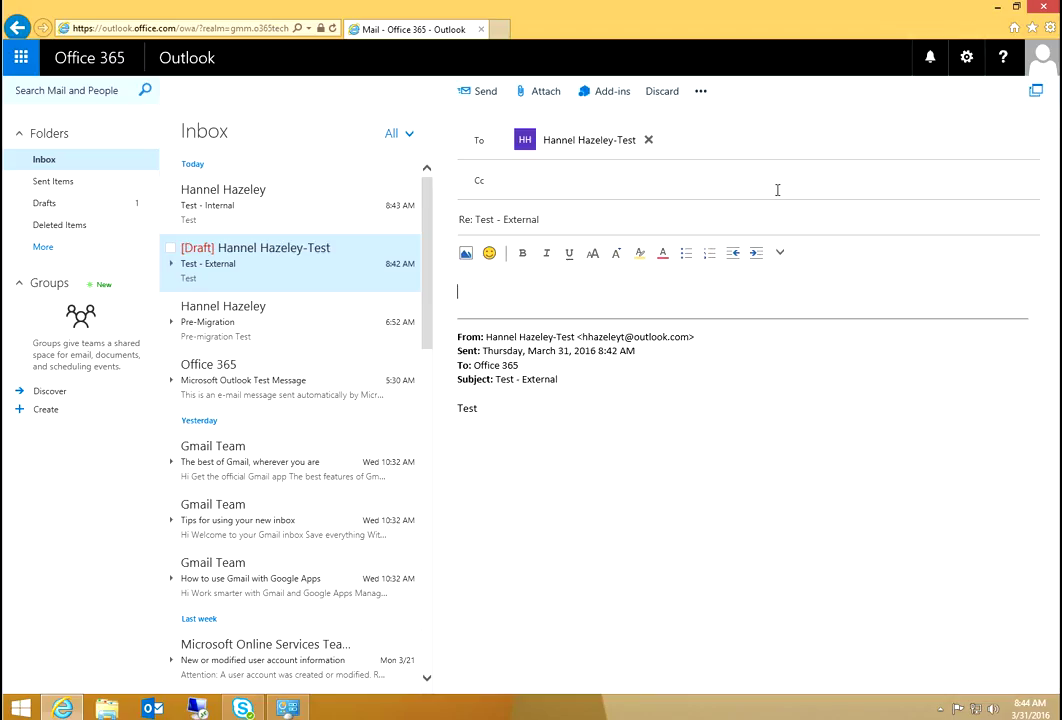
{"action": "key", "text": "Return"}
{"action": "type", "text": "Got it"}
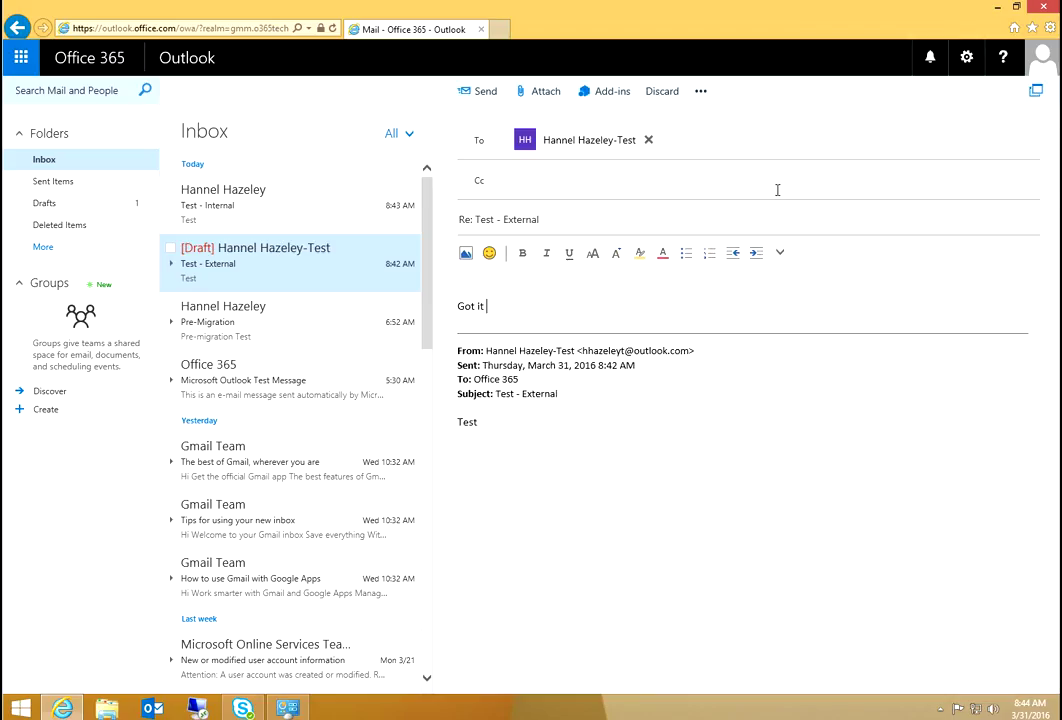
{"action": "key", "text": "Return"}
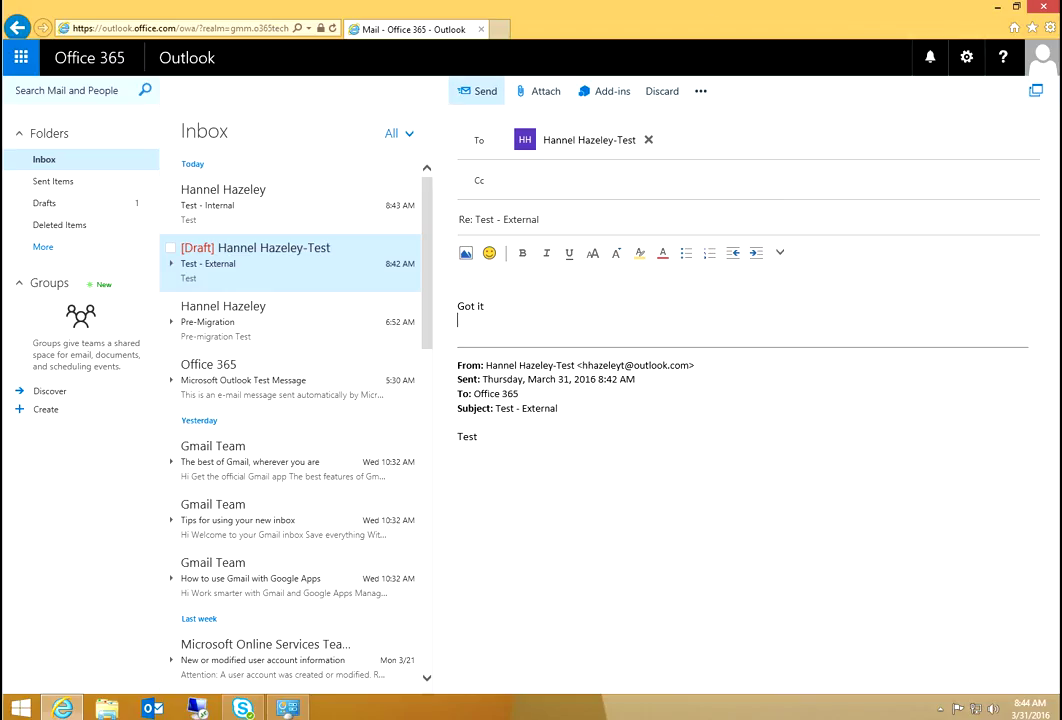
{"action": "left_click", "coordinate": [480, 91]}
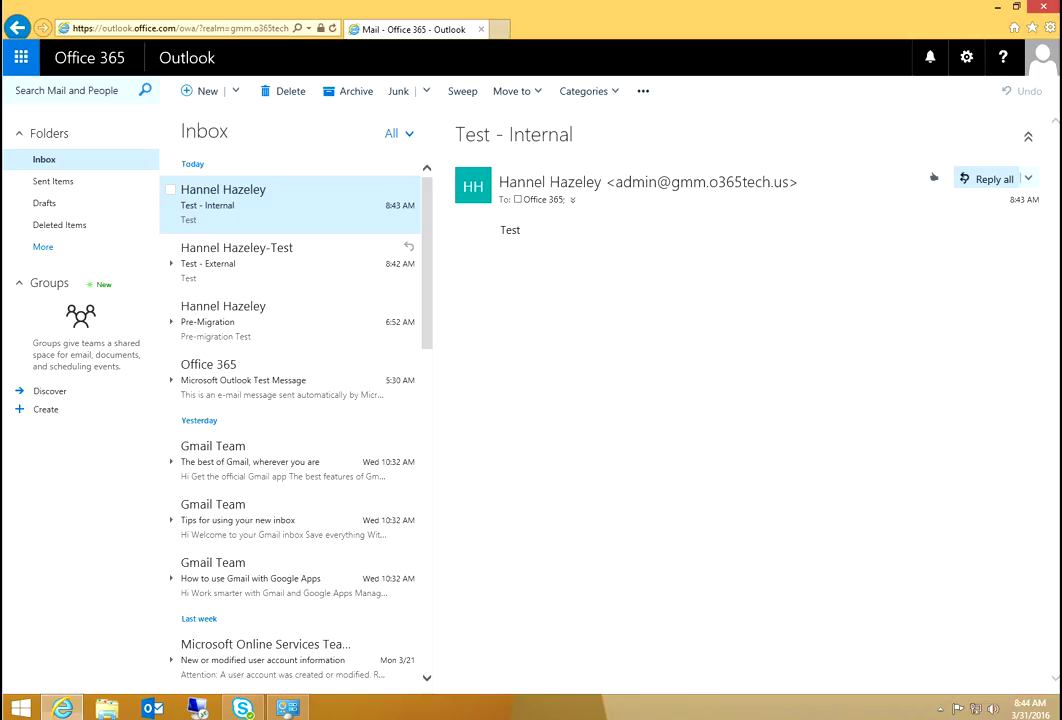
- Reply 'Got it' to the Test - Internal message
{"action": "left_click", "coordinate": [933, 177]}
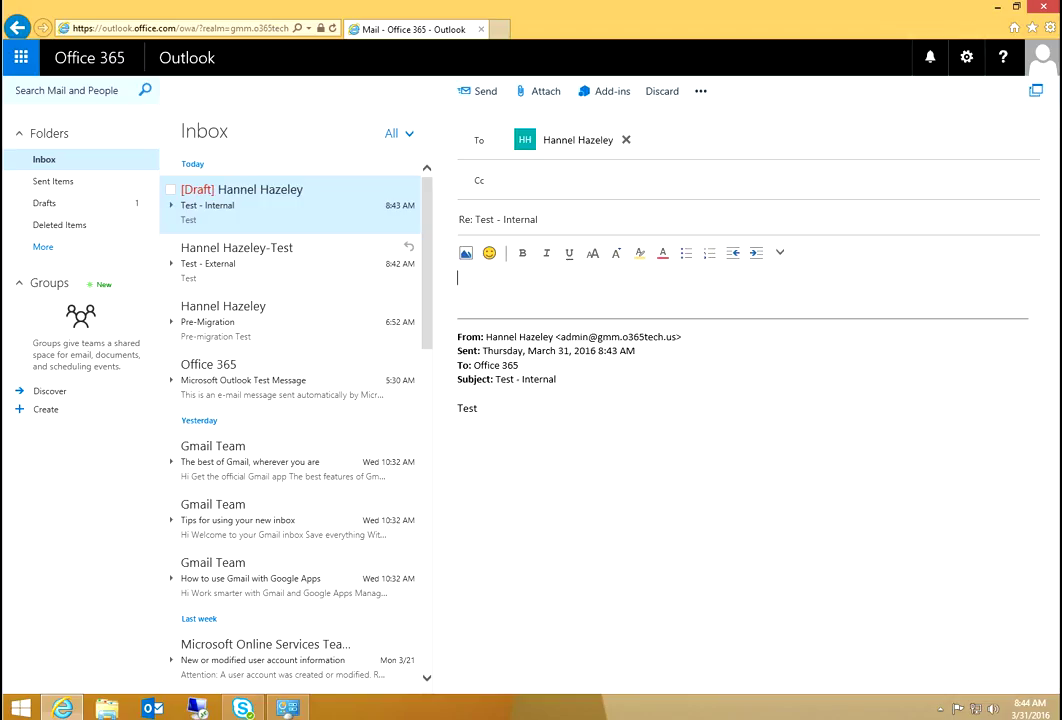
{"action": "type", "text": "Got "}
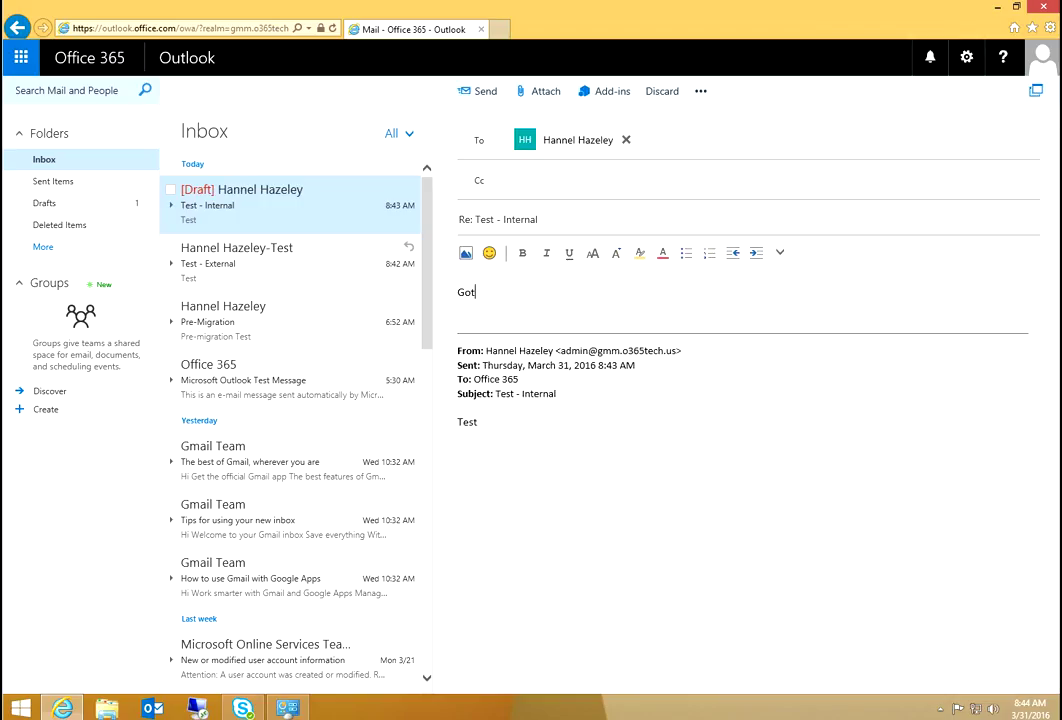
{"action": "type", "text": "it"}
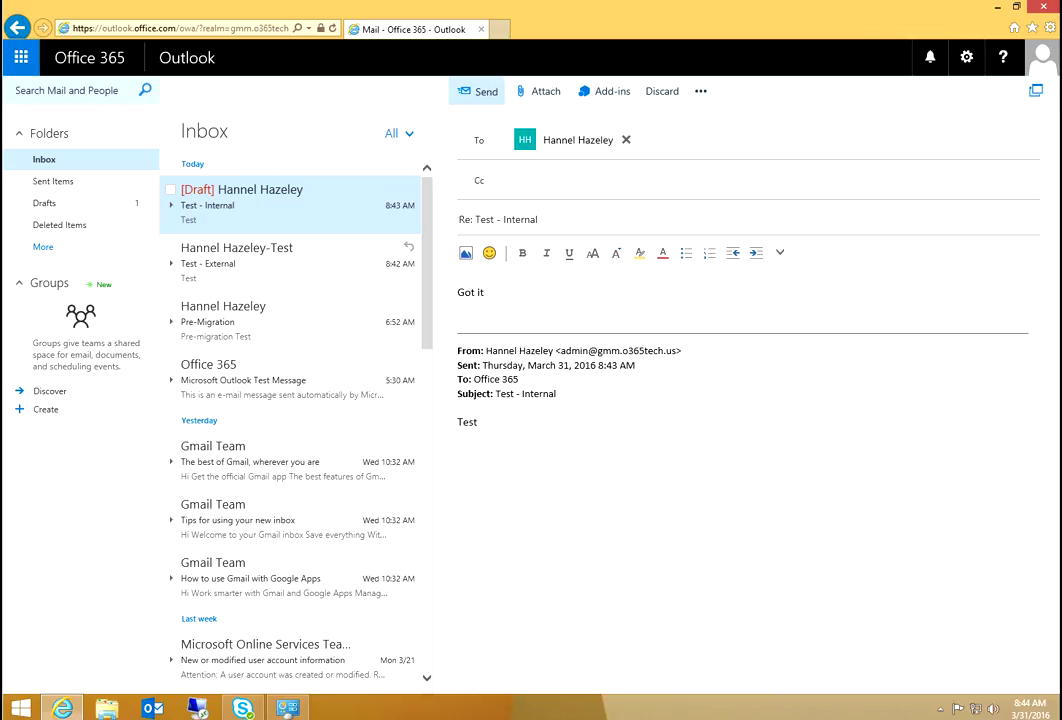
{"action": "left_click", "coordinate": [480, 91]}
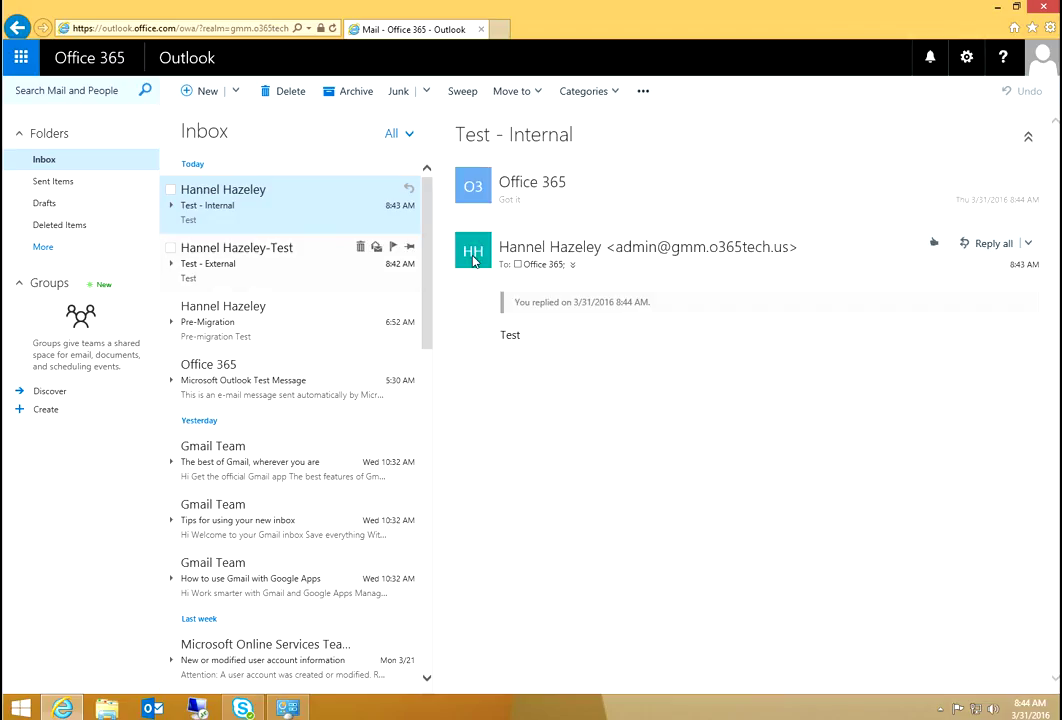
- Open the Gmail Test - Internal thread and check the 'Got it' reply's sender details
{"action": "left_click", "coordinate": [183, 59]}
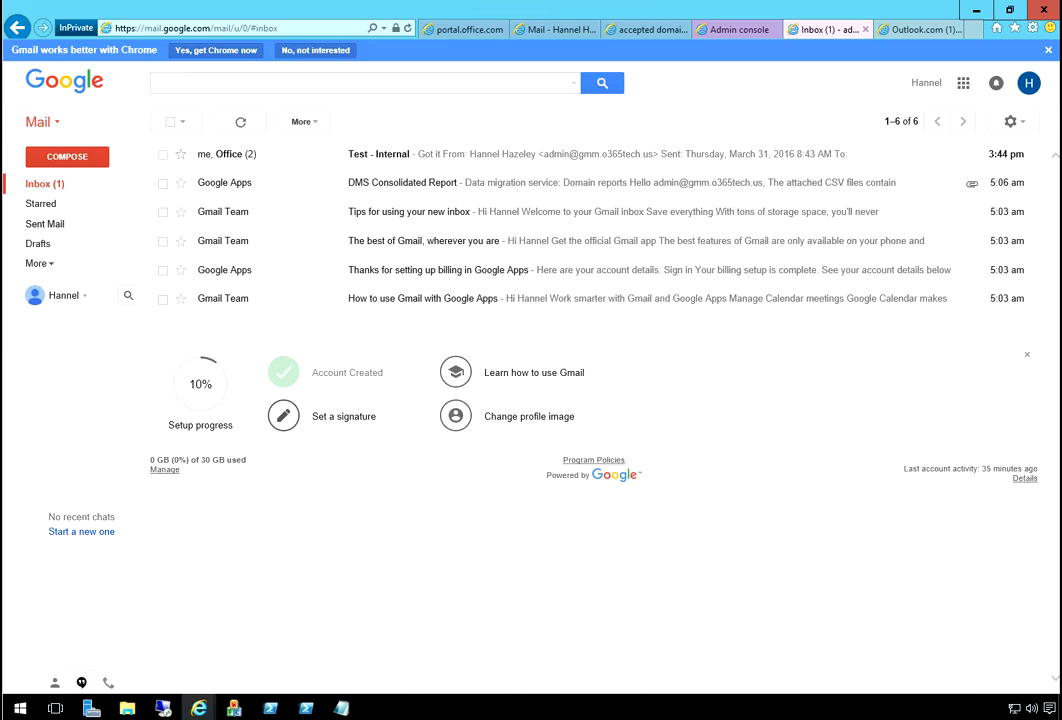
{"action": "key", "text": "o"}
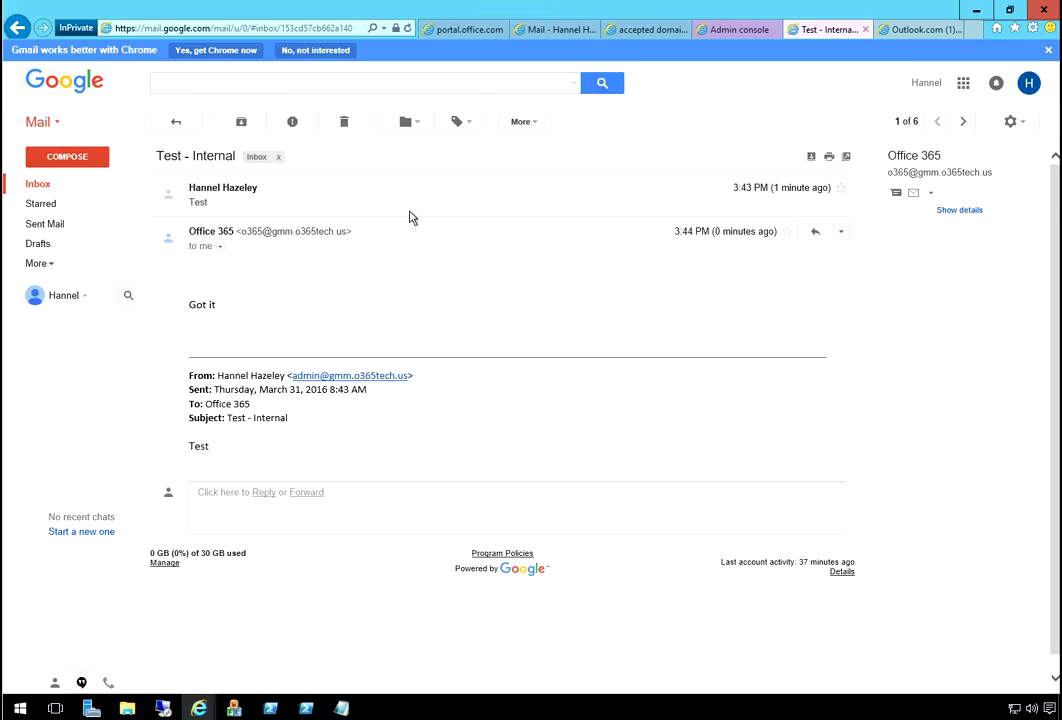
{"action": "left_click_drag", "start_coordinate": [189, 305], "coordinate": [218, 305]}
{"action": "left_click", "coordinate": [220, 246]}
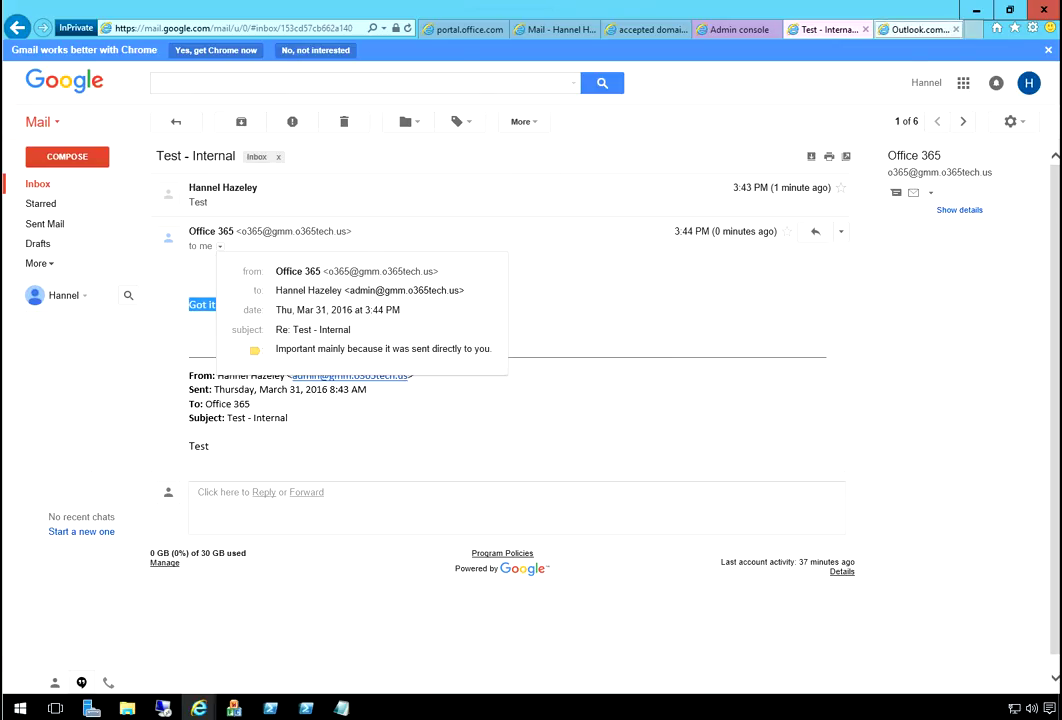
{"action": "left_click", "coordinate": [915, 29]}
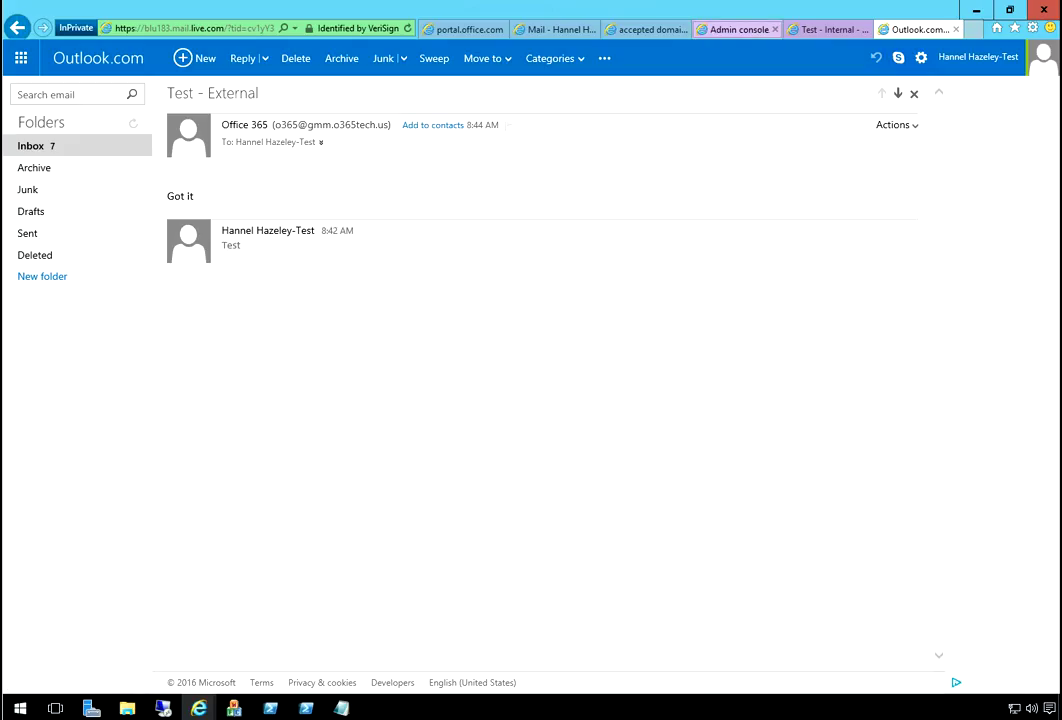
- Go to the Google Admin Groups page, which shows no groups, then return to Office 365
{"action": "left_click", "coordinate": [740, 29]}
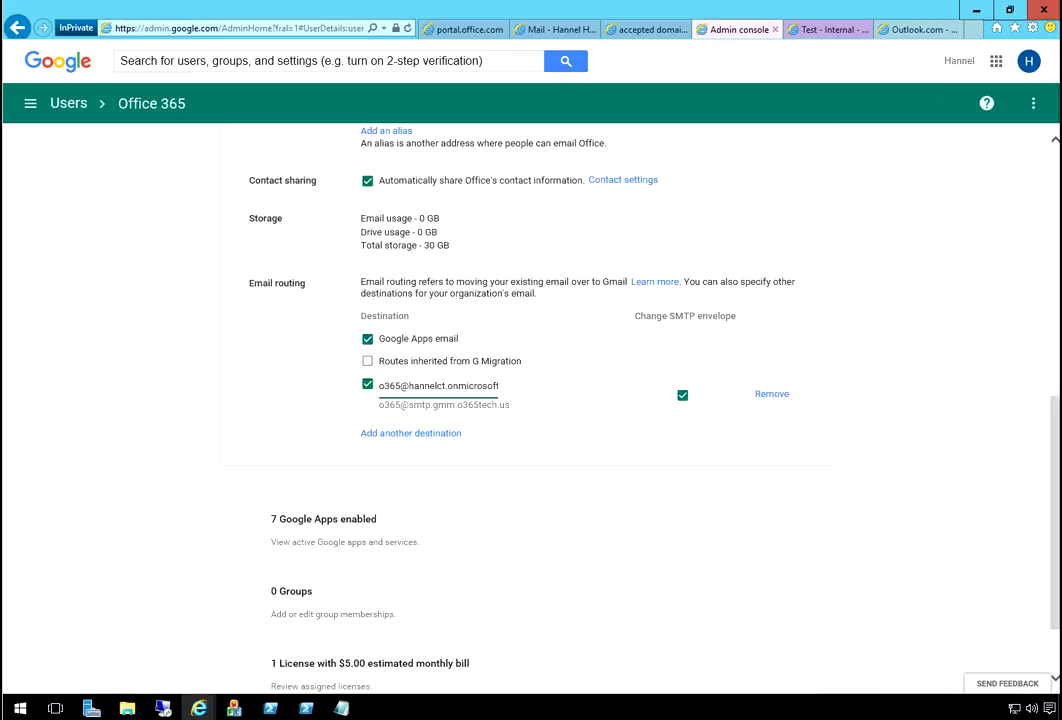
{"action": "scroll", "coordinate": [530, 400], "scroll_direction": "up", "scroll_amount": 3}
{"action": "scroll", "coordinate": [652, 240], "scroll_direction": "up", "scroll_amount": 2}
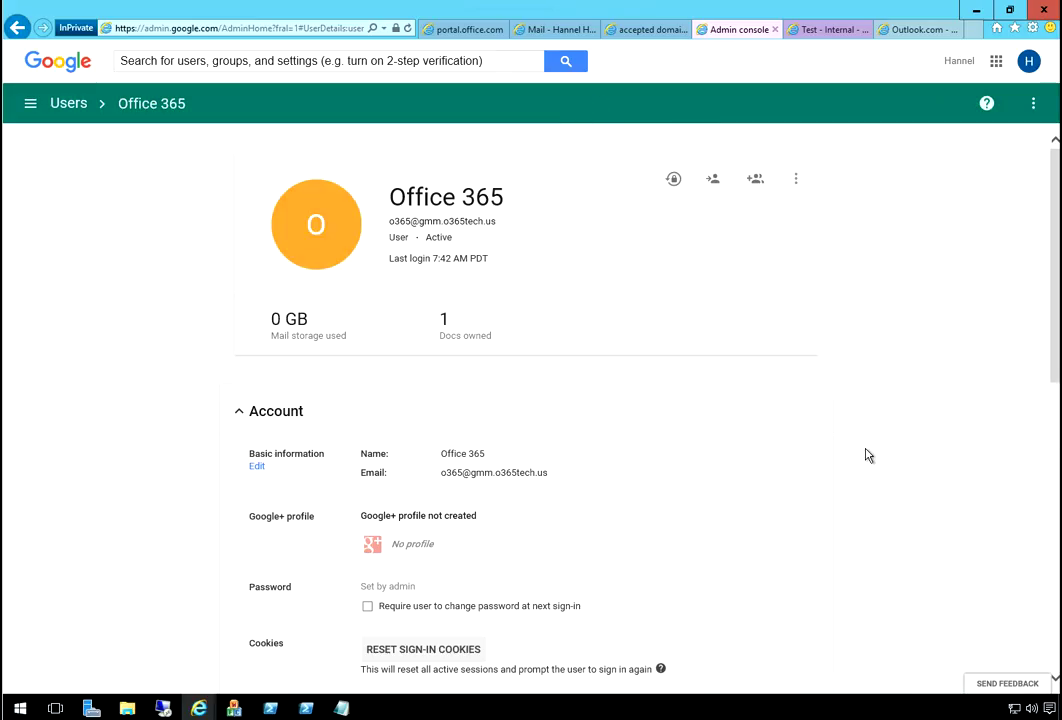
{"action": "scroll", "coordinate": [867, 455], "scroll_direction": "down", "scroll_amount": 4}
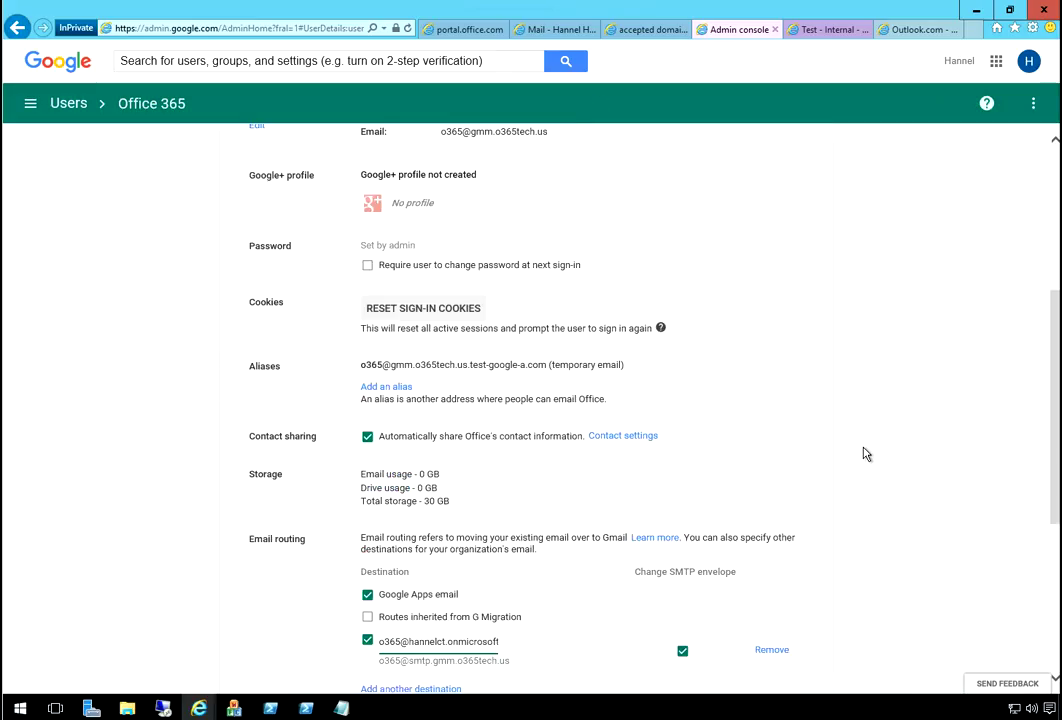
{"action": "scroll", "coordinate": [867, 455], "scroll_direction": "up", "scroll_amount": 4}
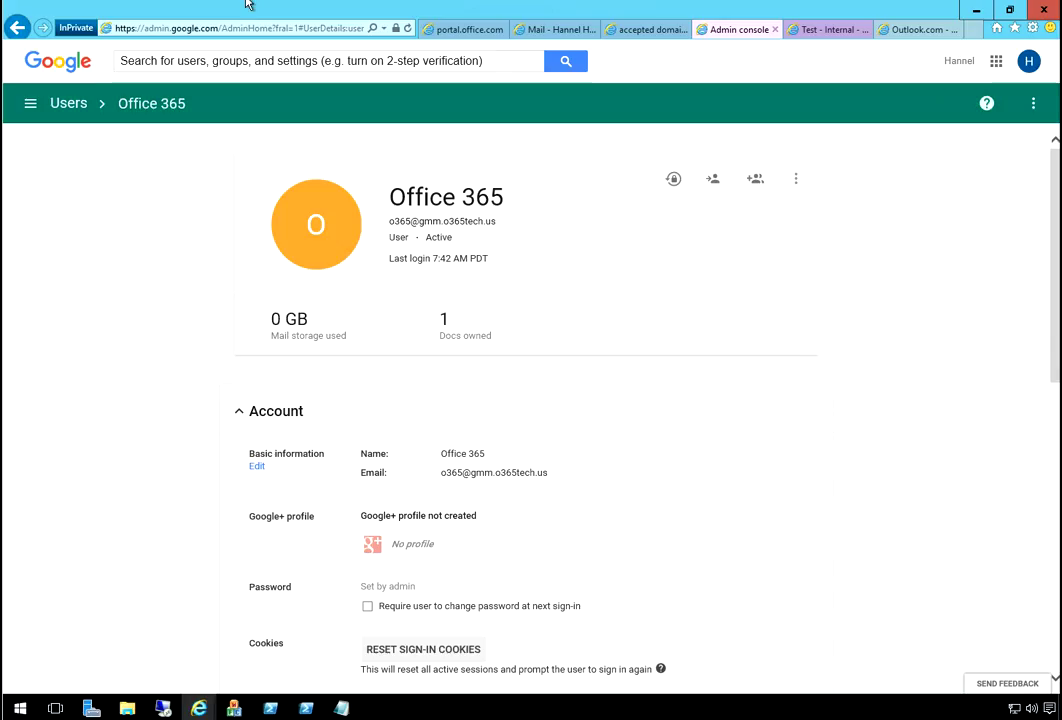
{"action": "left_click", "coordinate": [30, 103]}
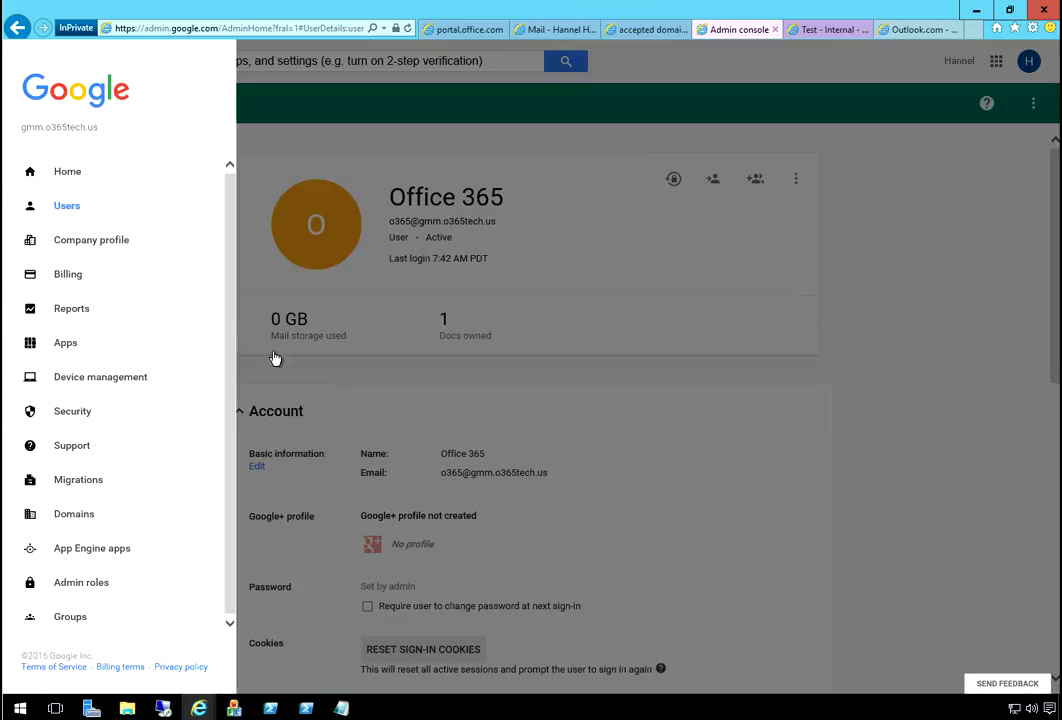
{"action": "left_click", "coordinate": [153, 600]}
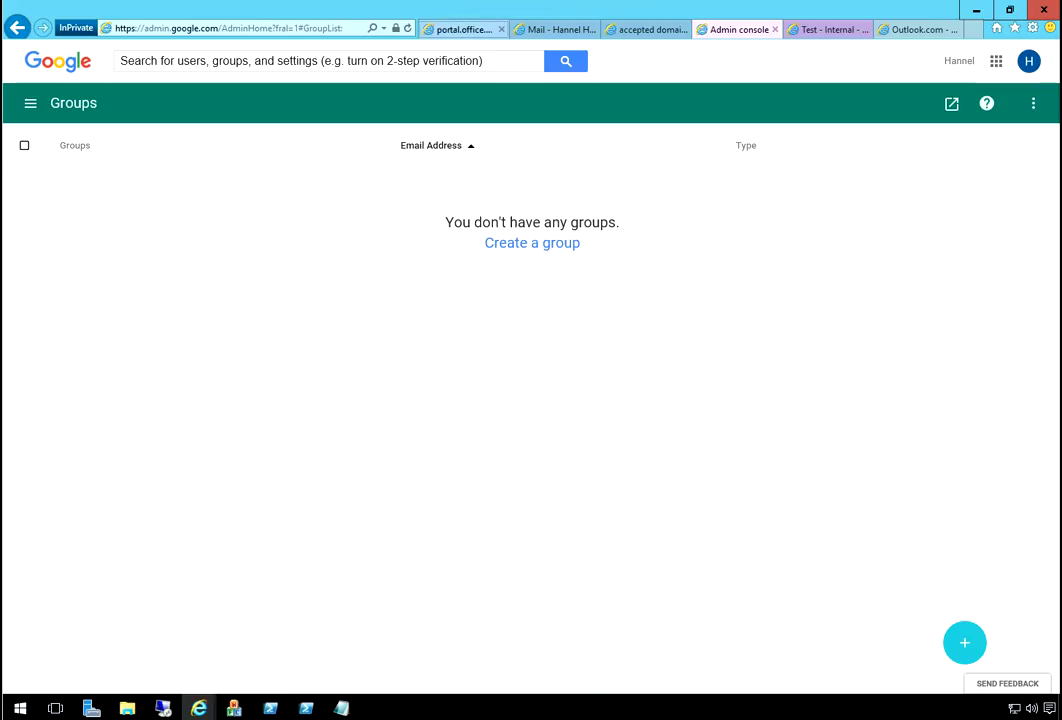
{"action": "left_click", "coordinate": [465, 29]}
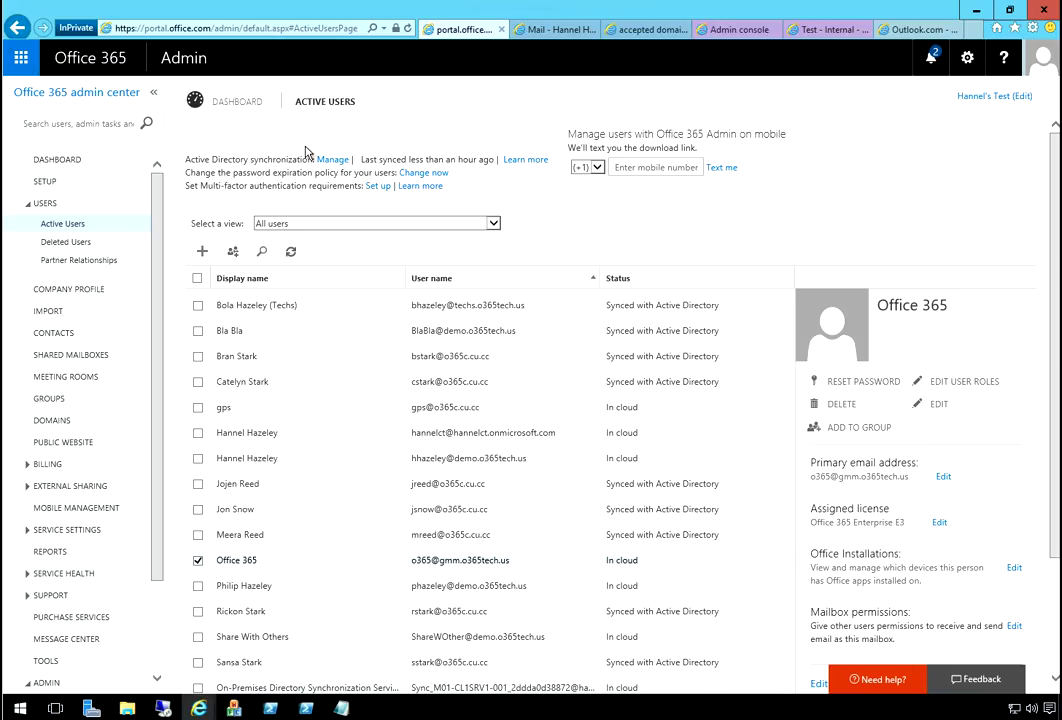
- Enter the new user's first name, last name and user name on the gmm.o365tech.us domain
{"action": "left_click", "coordinate": [317, 141]}
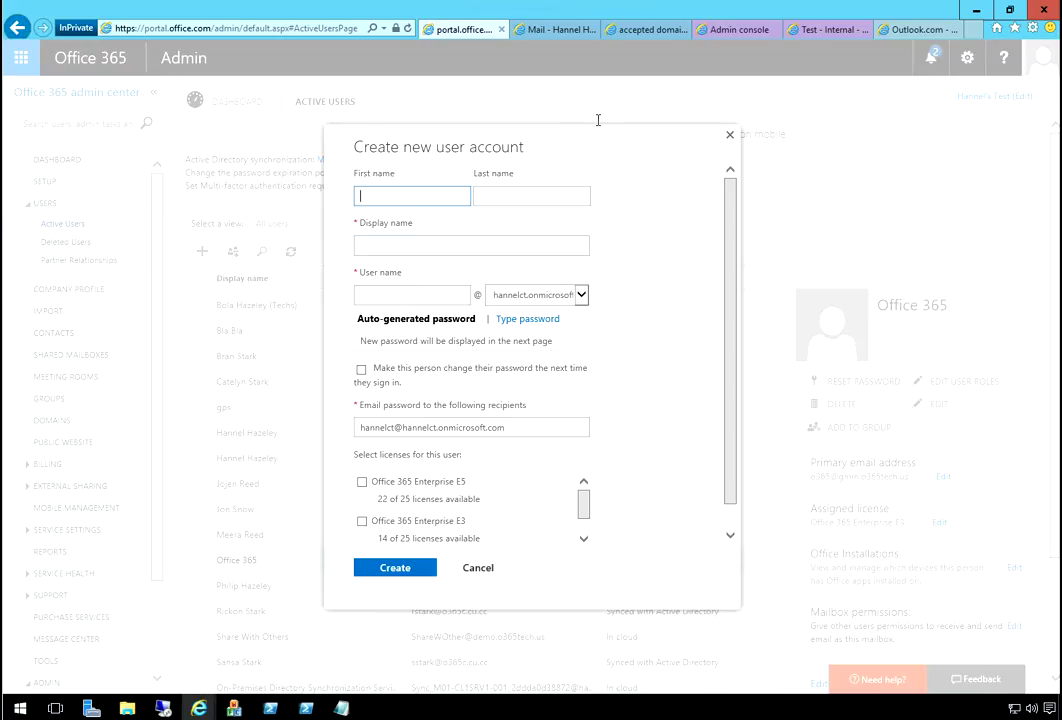
{"action": "key", "text": "Tab"}
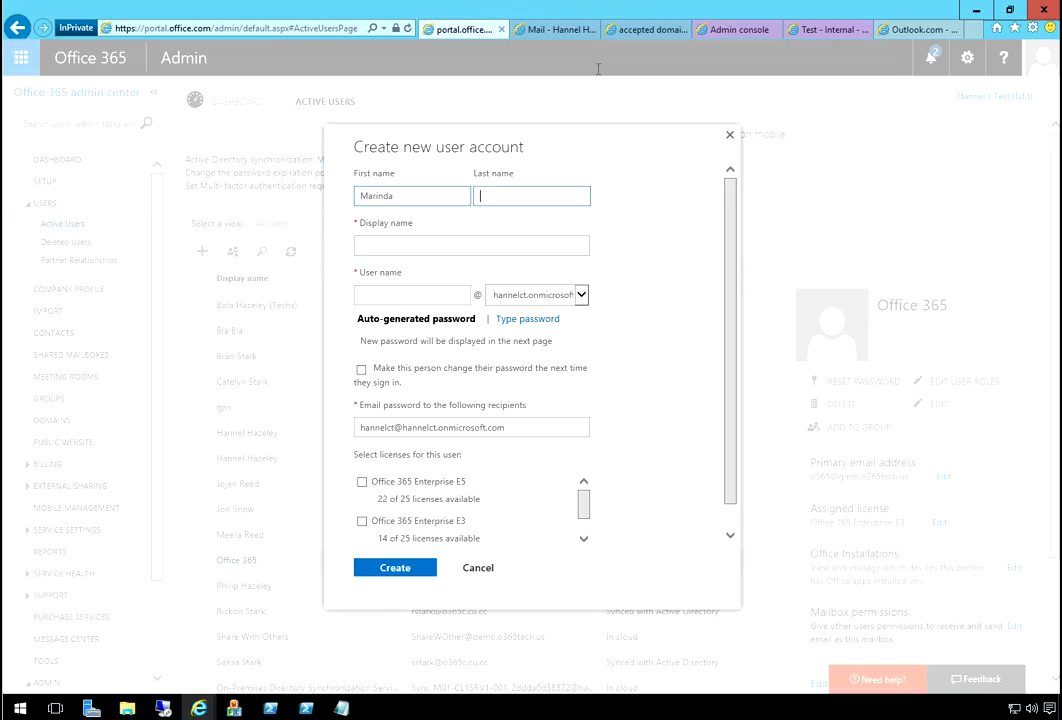
{"action": "key", "text": "Tab"}
{"action": "key", "text": "Tab"}
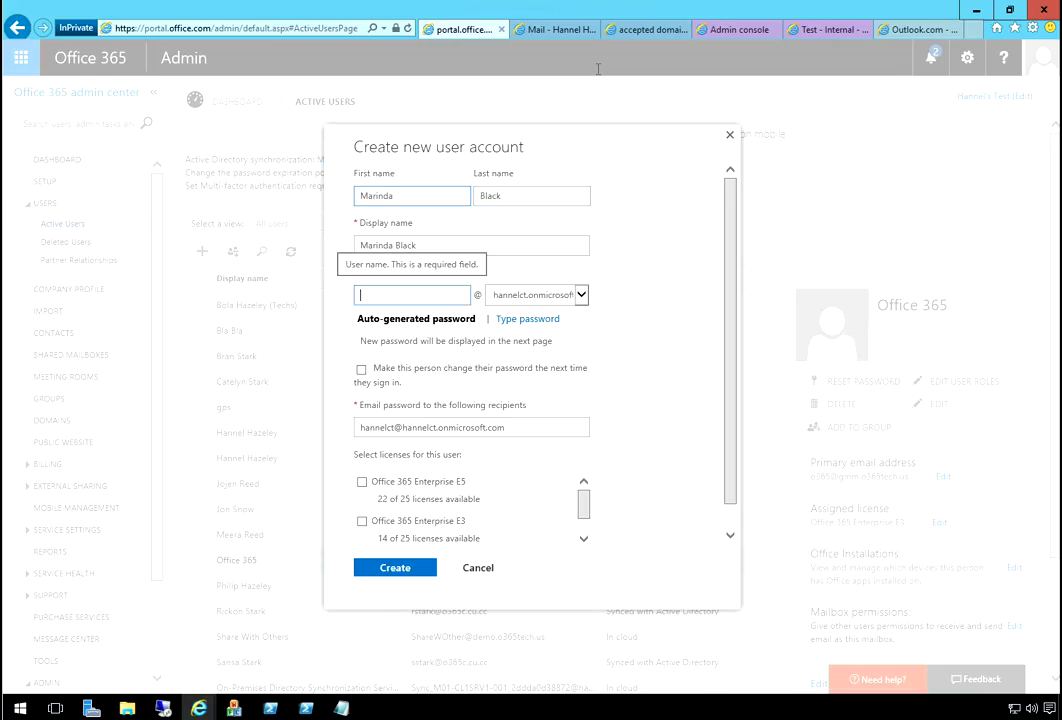
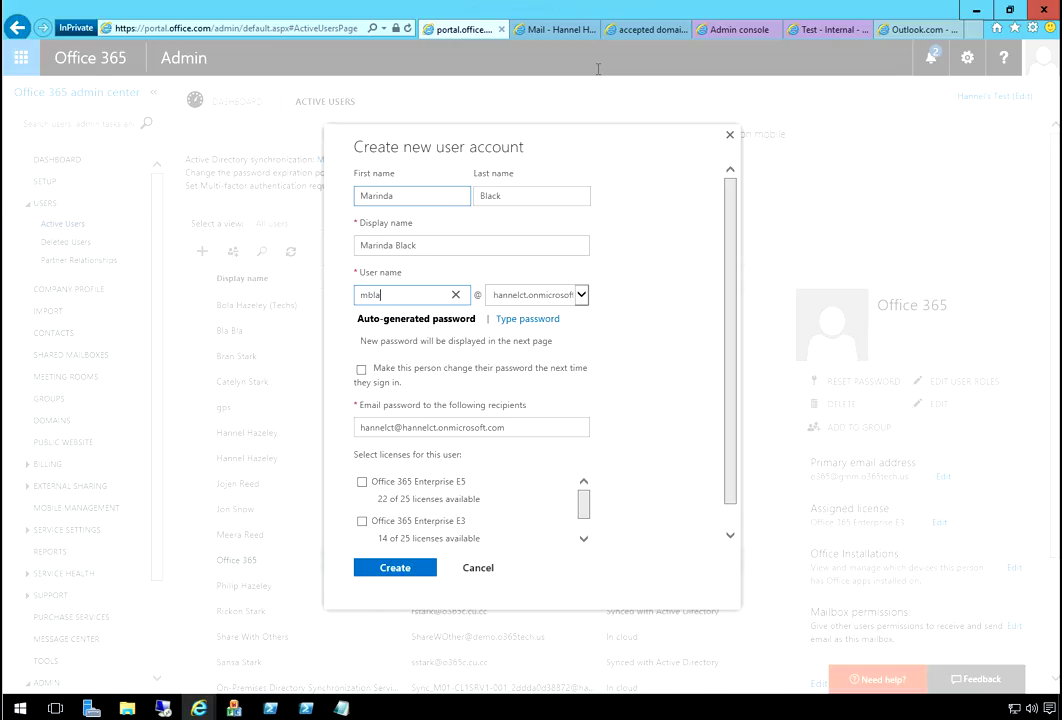
{"action": "key", "text": "Tab"}
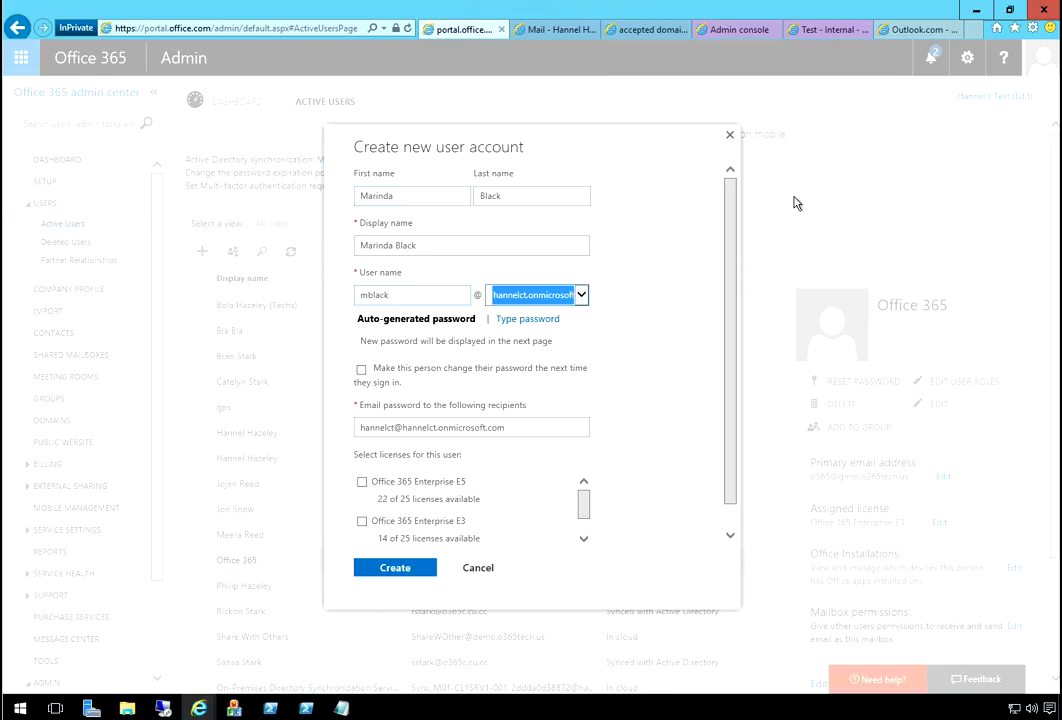
{"action": "key", "text": "alt+Down"}
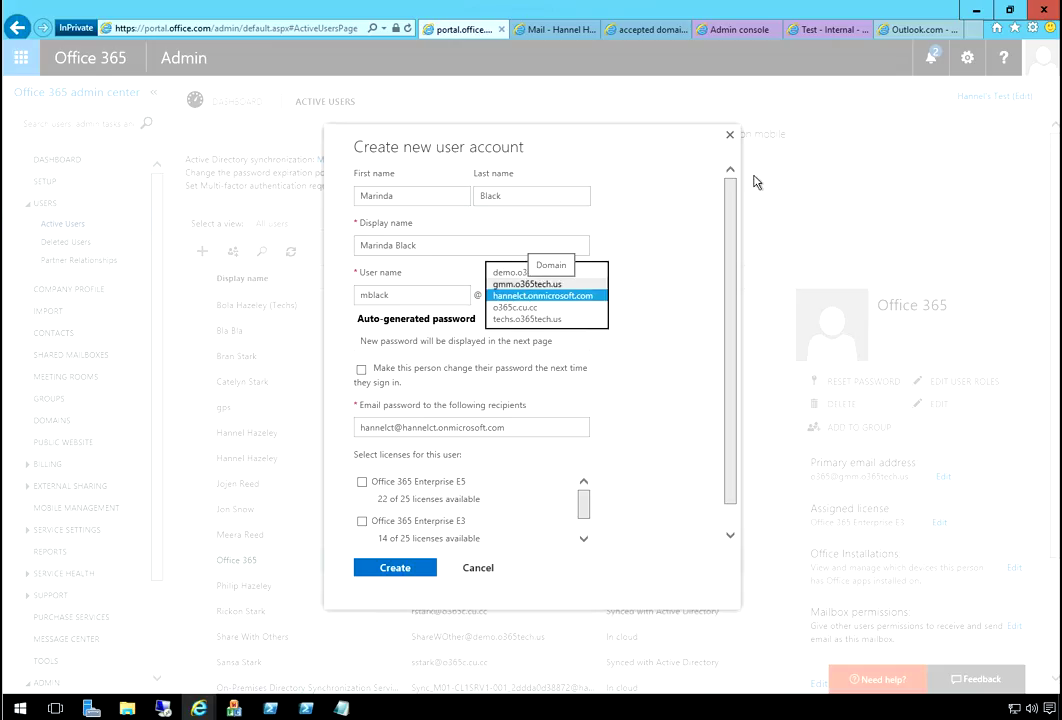
{"action": "key", "text": "Up"}
{"action": "key", "text": "Return"}
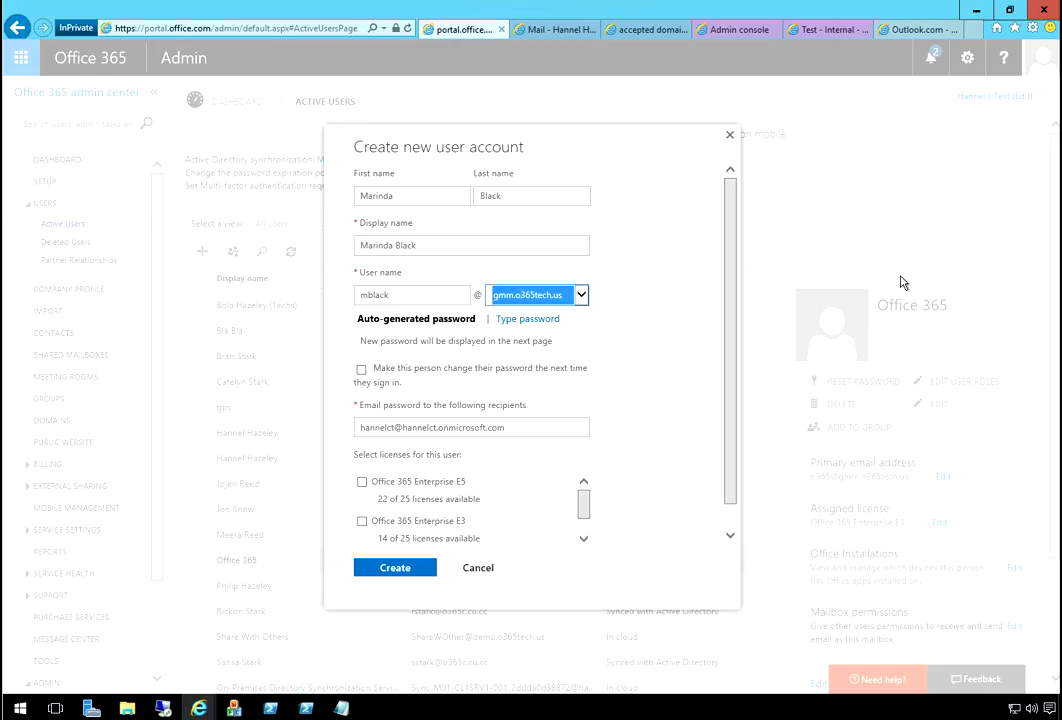
{"action": "left_click", "coordinate": [900, 283]}
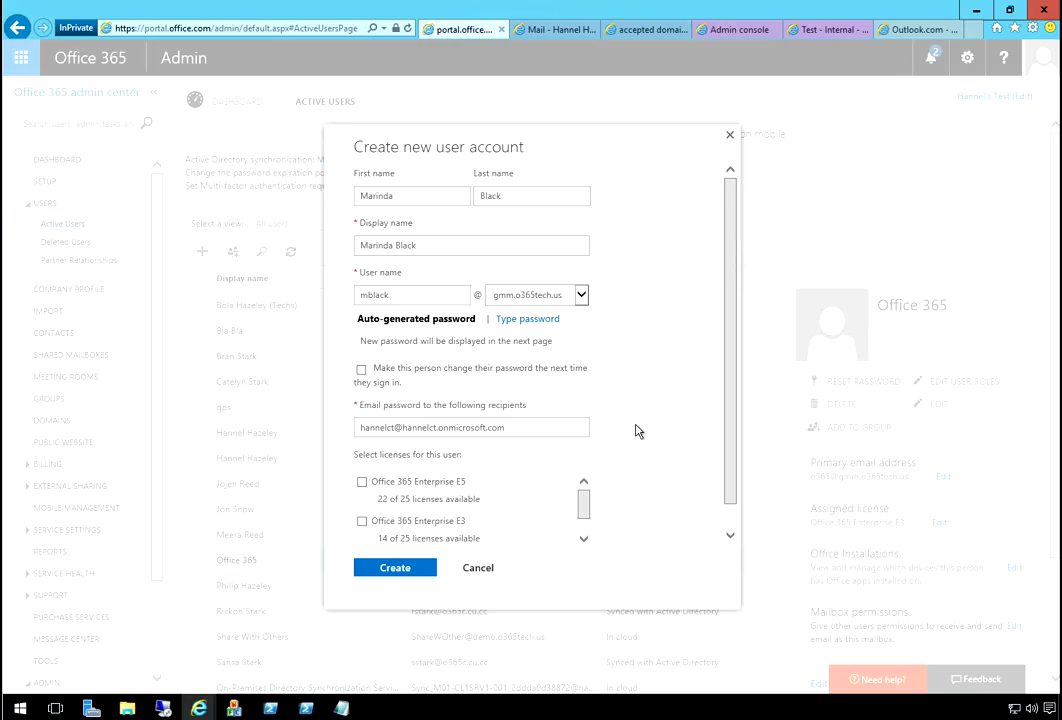
- Assign an Office 365 Enterprise E3 licence, create the account and close the confirmation
{"action": "left_click", "coordinate": [362, 521]}
{"action": "key", "text": "Return"}
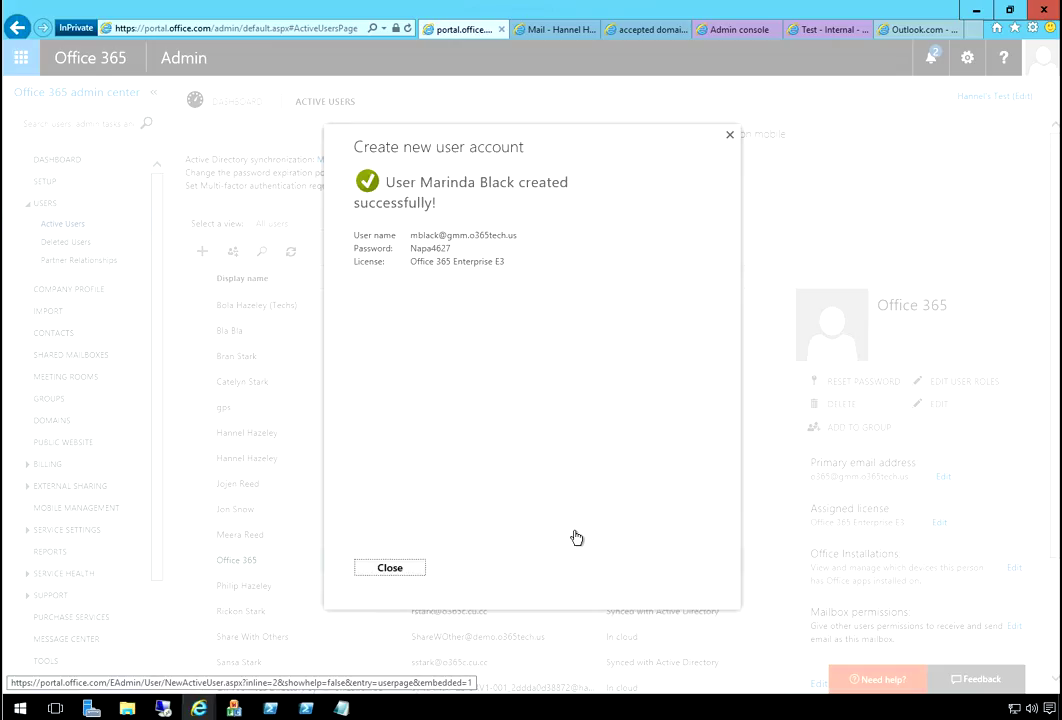
{"action": "left_click_drag", "start_coordinate": [576, 538], "coordinate": [571, 119]}
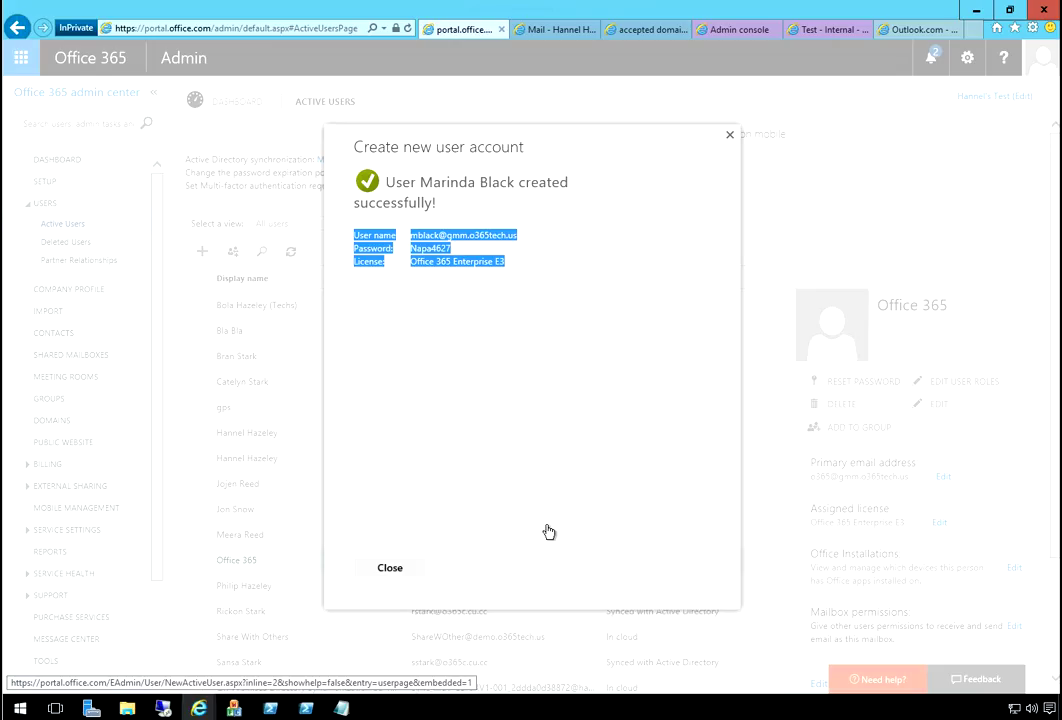
{"action": "key", "text": "Return"}
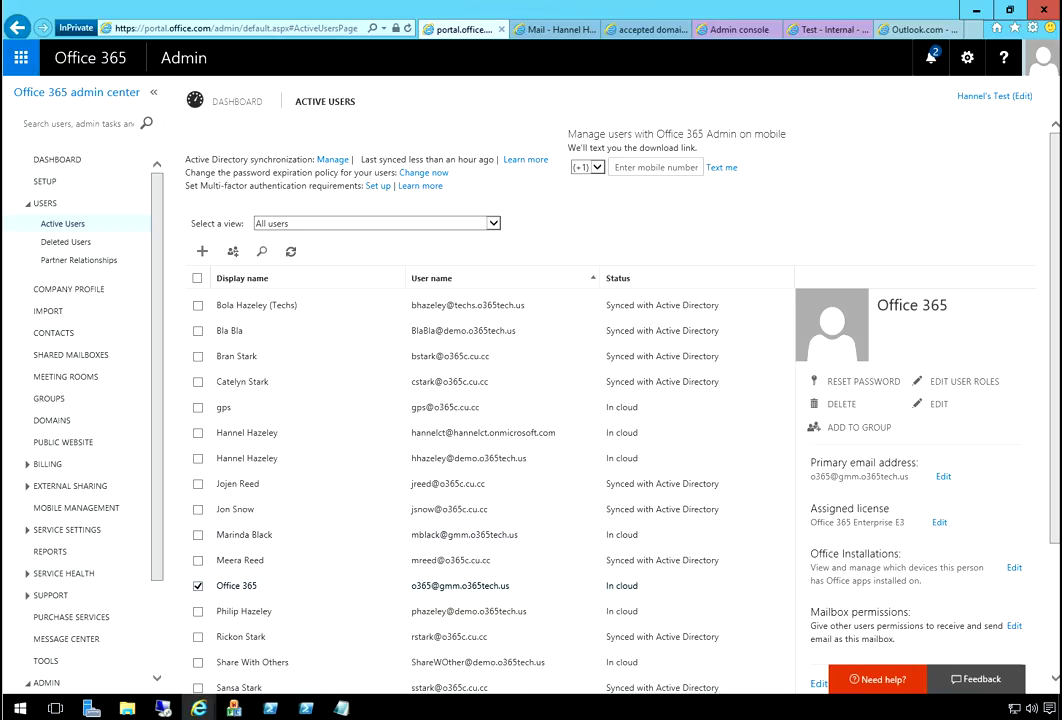
- Run an MX lookup for gmm.o365tech.us on mxtoolbox.com
{"action": "key", "text": "ctrl+t"}
{"action": "type", "text": "mx"}
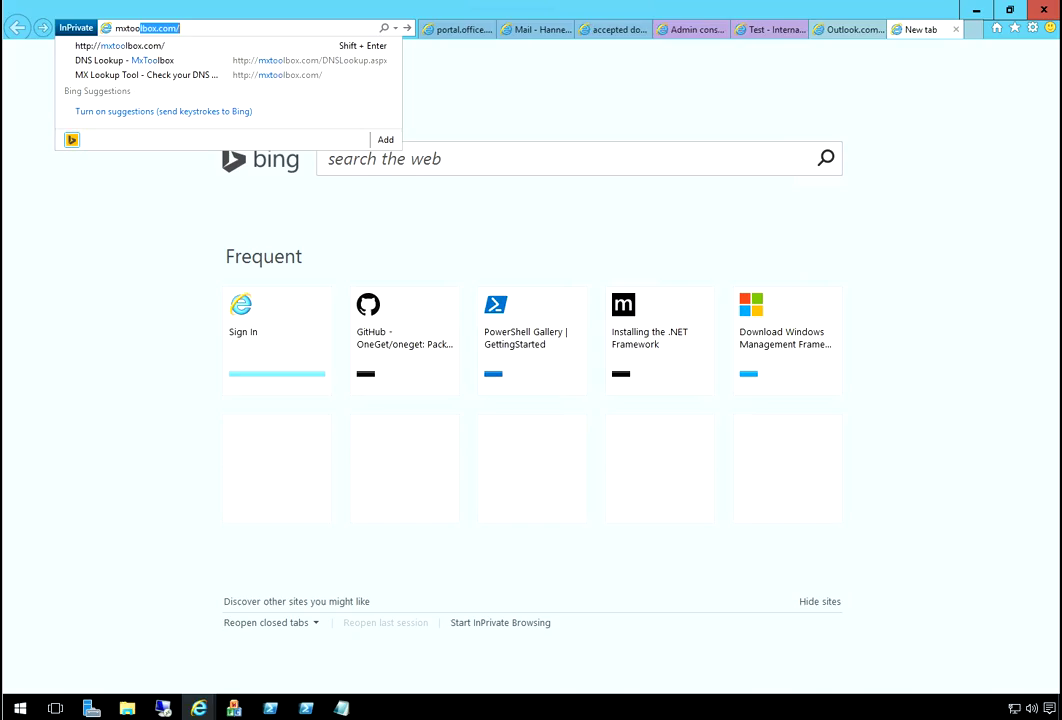
{"action": "type", "text": "toolbox.com/"}
{"action": "key", "text": "Return"}
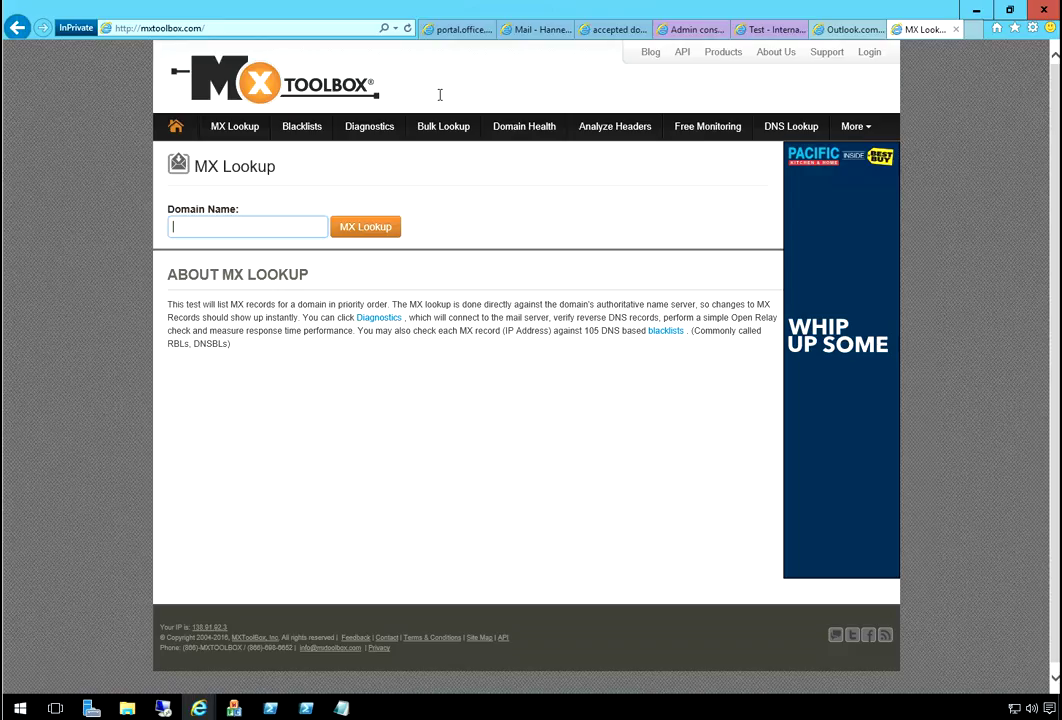
{"action": "type", "text": "gmm.o365tech.us"}
{"action": "key", "text": "Return"}
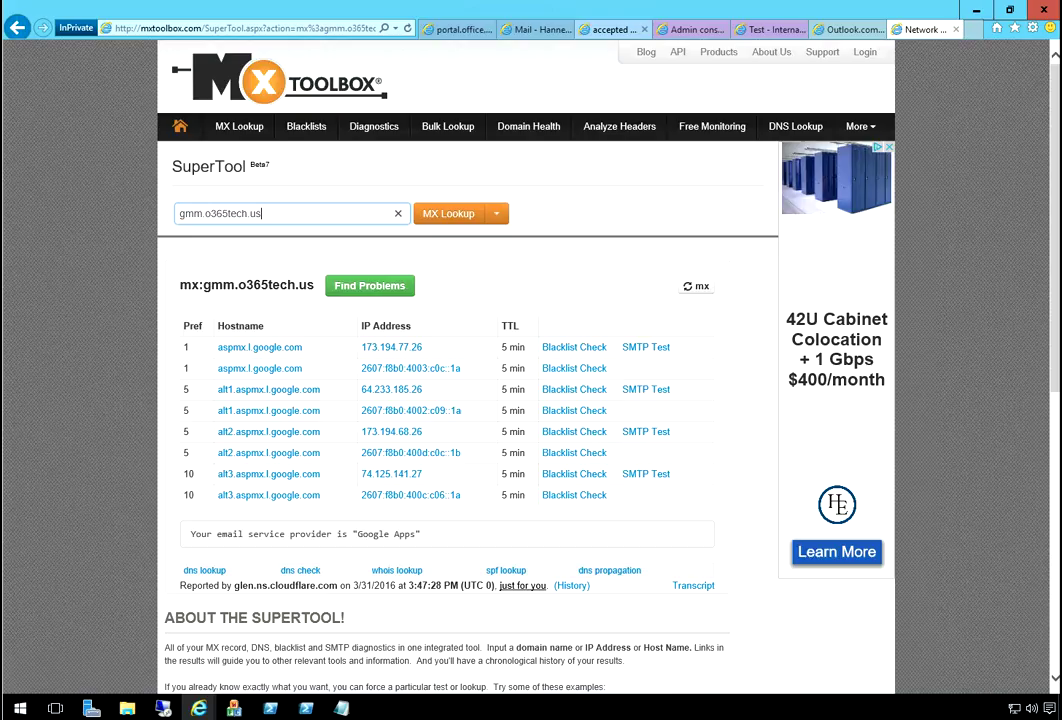
- Enter the new group's name, gmm.o365tech.us address and a short description for the user's mail
{"action": "left_click", "coordinate": [690, 29]}
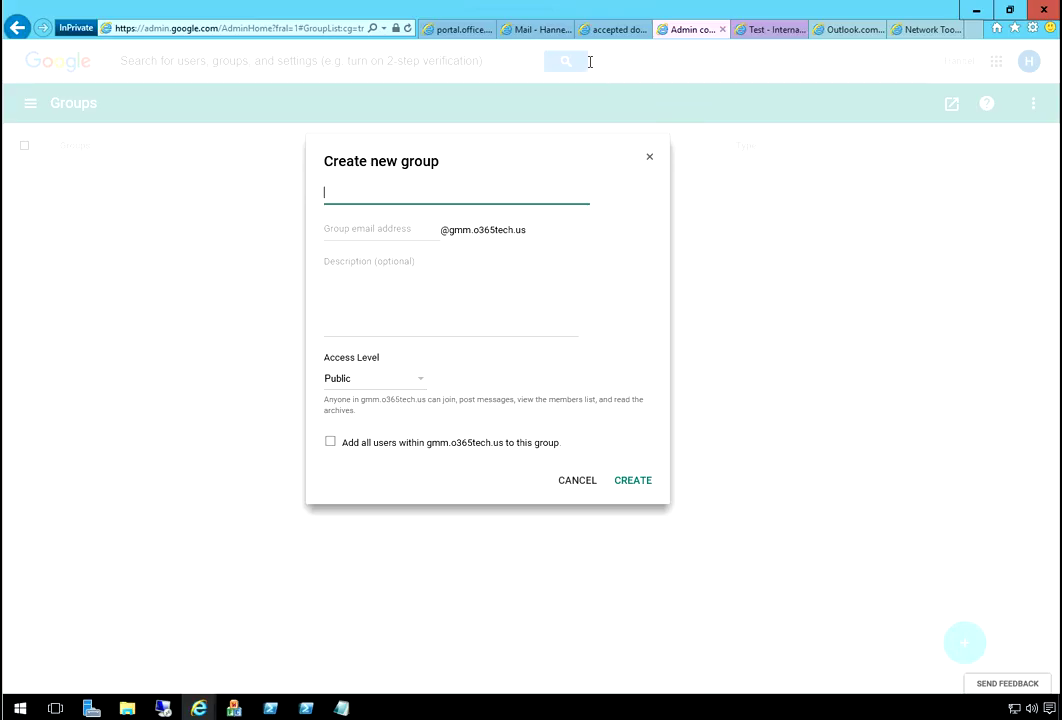
{"action": "key", "text": "Tab"}
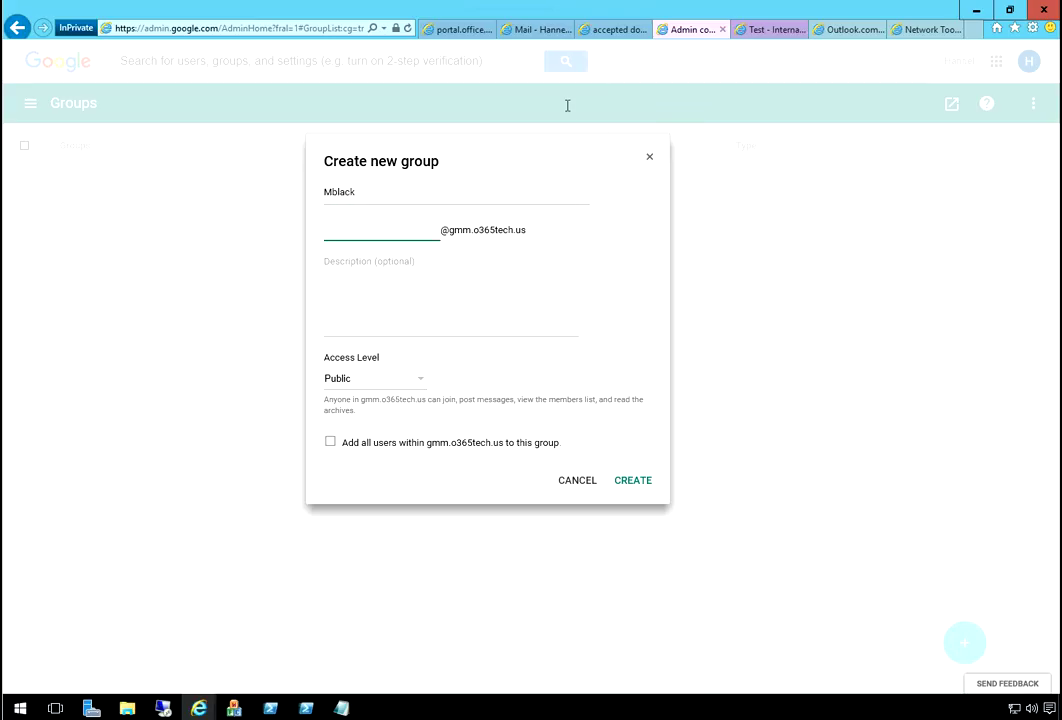
{"action": "key", "text": "Tab"}
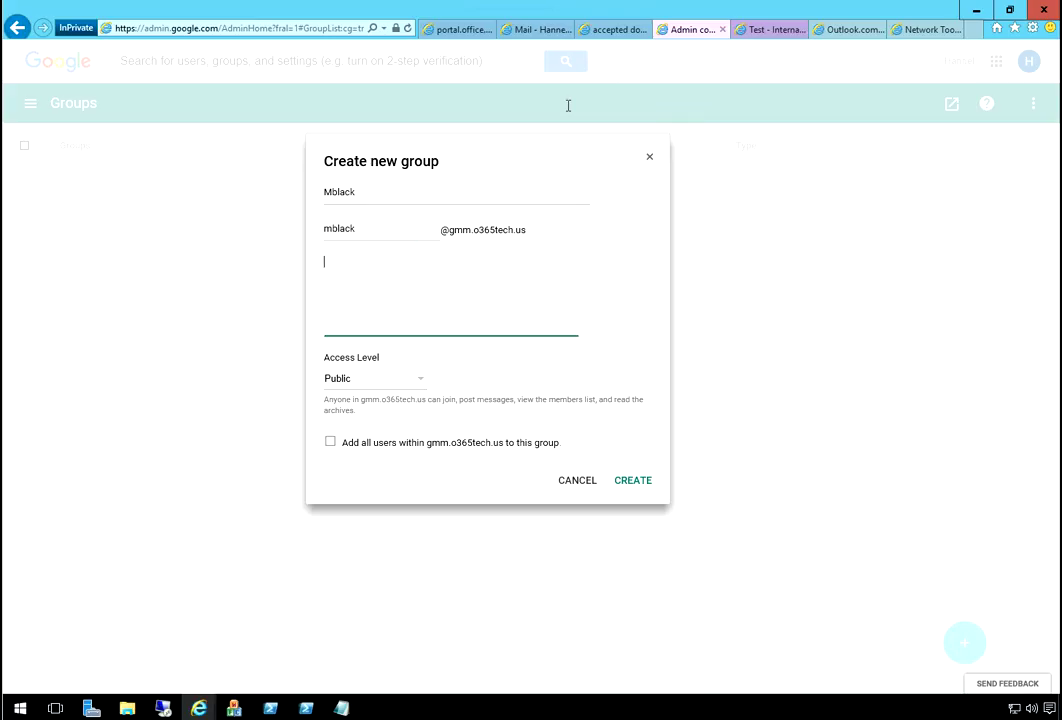
{"action": "type", "text": "Mails for Marinda"}
- Set the access level to Restricted, include all domain users, and create the group
{"action": "key", "text": "Tab"}
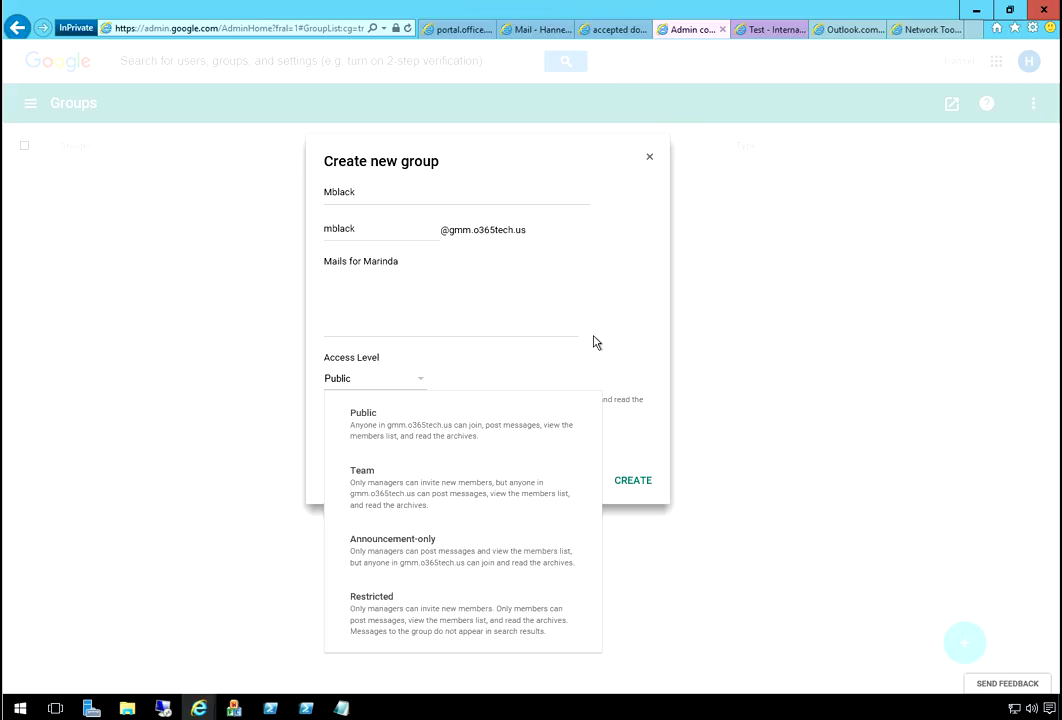
{"action": "left_click", "coordinate": [668, 261]}
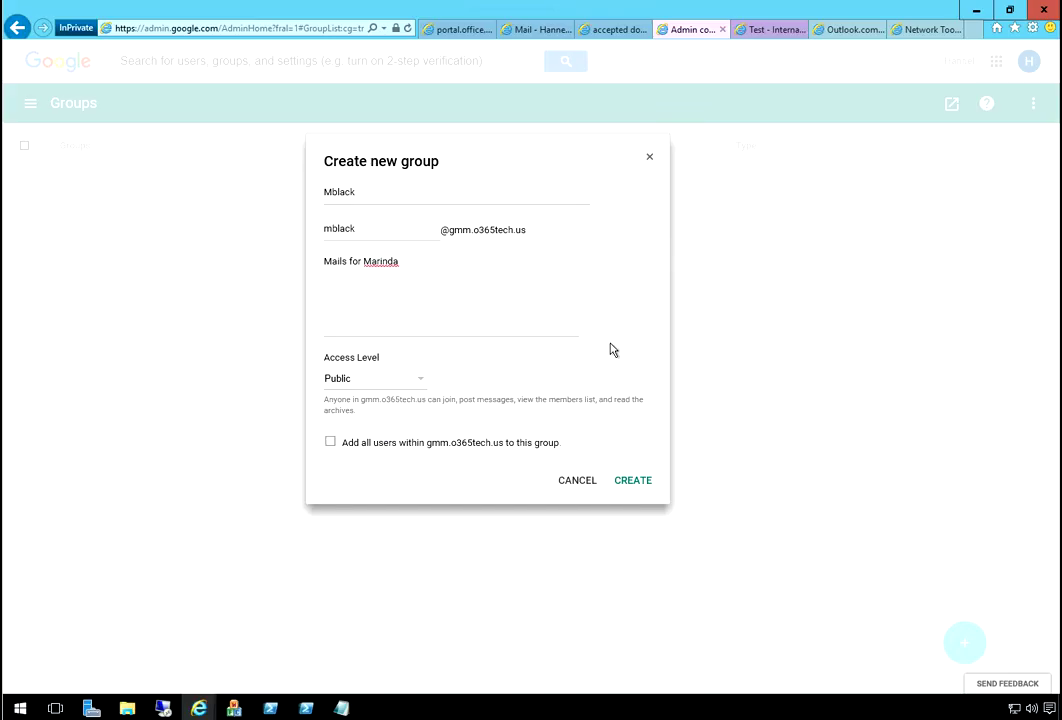
{"action": "key", "text": "space"}
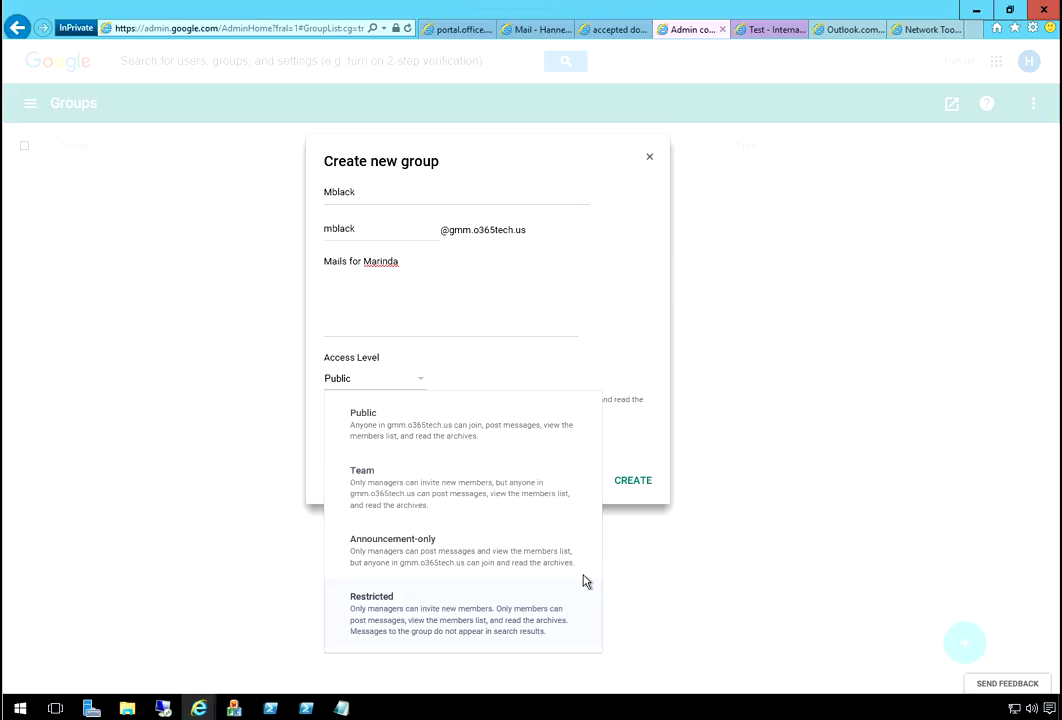
{"action": "left_click", "coordinate": [585, 581]}
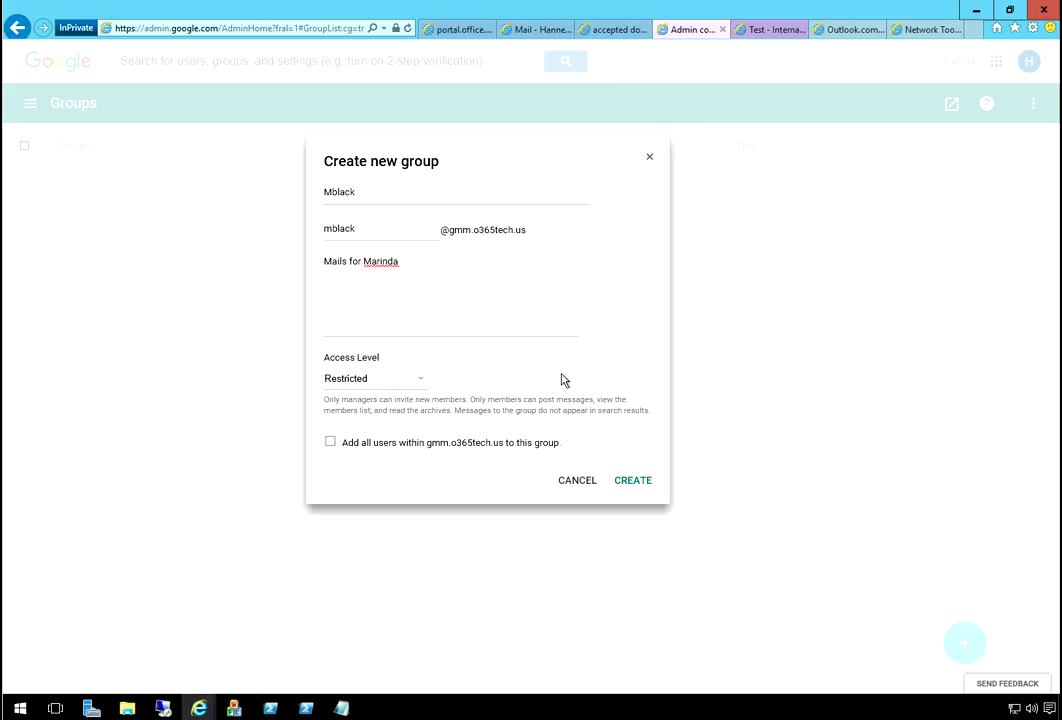
{"action": "key", "text": "Tab"}
{"action": "key", "text": "space"}
{"action": "key", "text": "space"}
{"action": "key", "text": "Tab"}
{"action": "key", "text": "Return"}
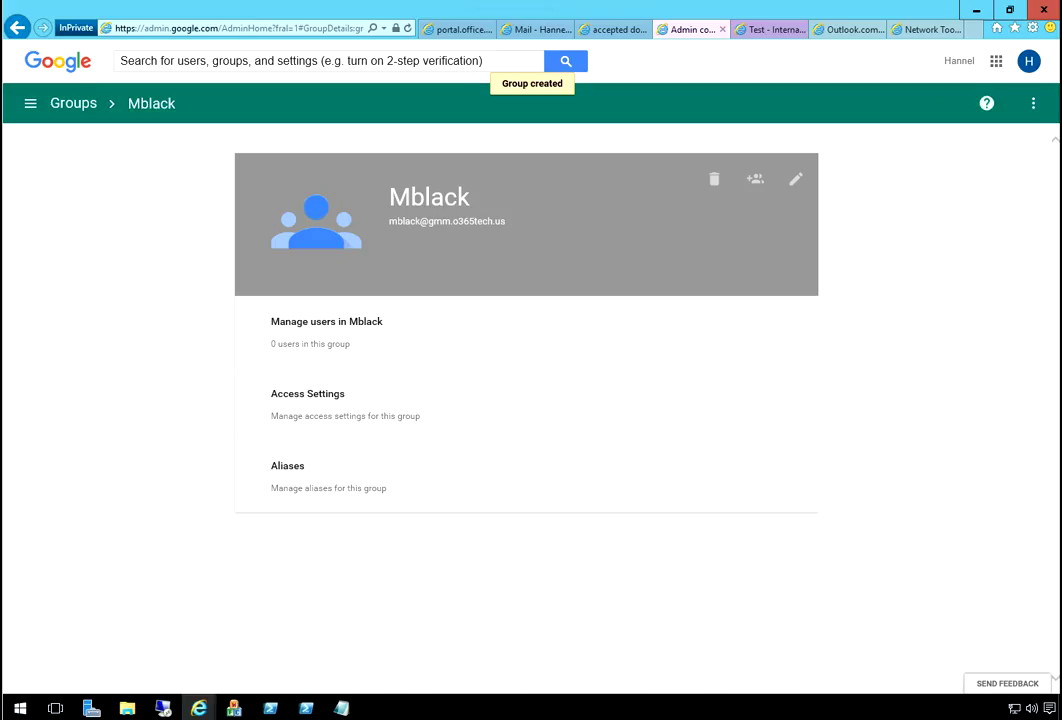
- Remove the new group from the Groups list and confirm the deletion
{"action": "left_click", "coordinate": [796, 179]}
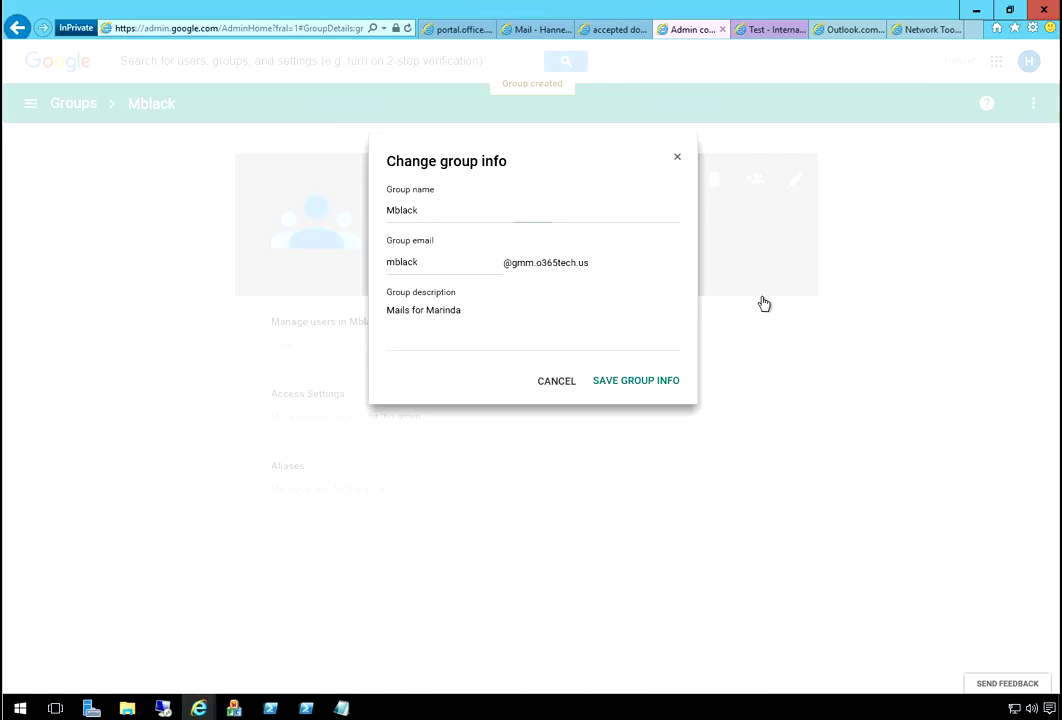
{"action": "left_click", "coordinate": [763, 298]}
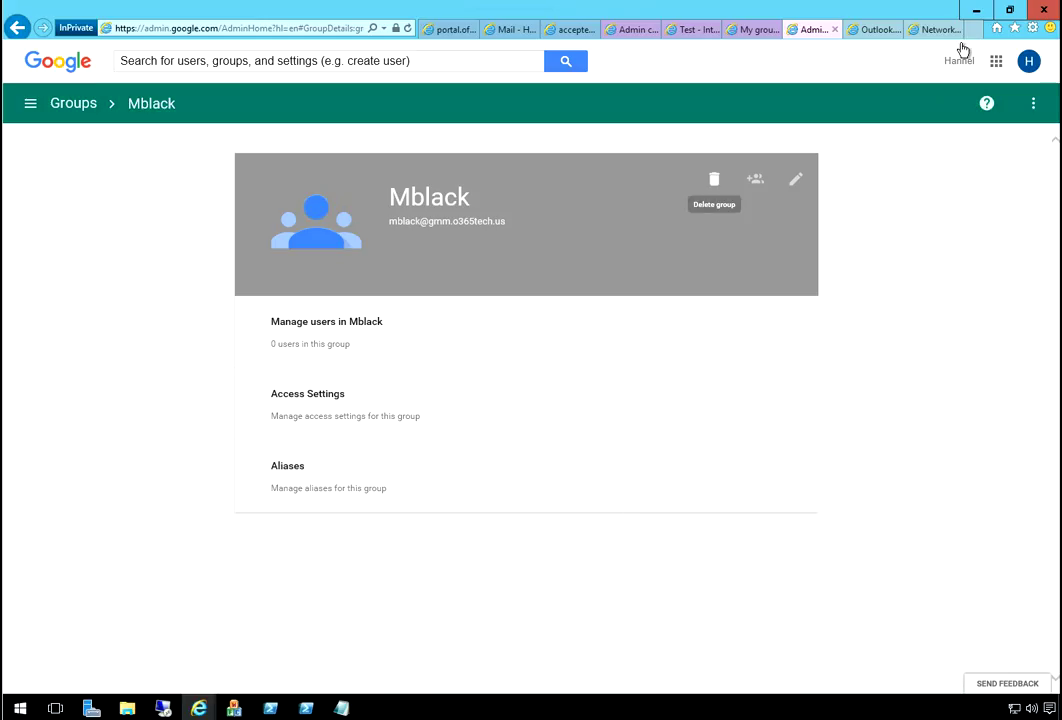
{"action": "left_click", "coordinate": [714, 179]}
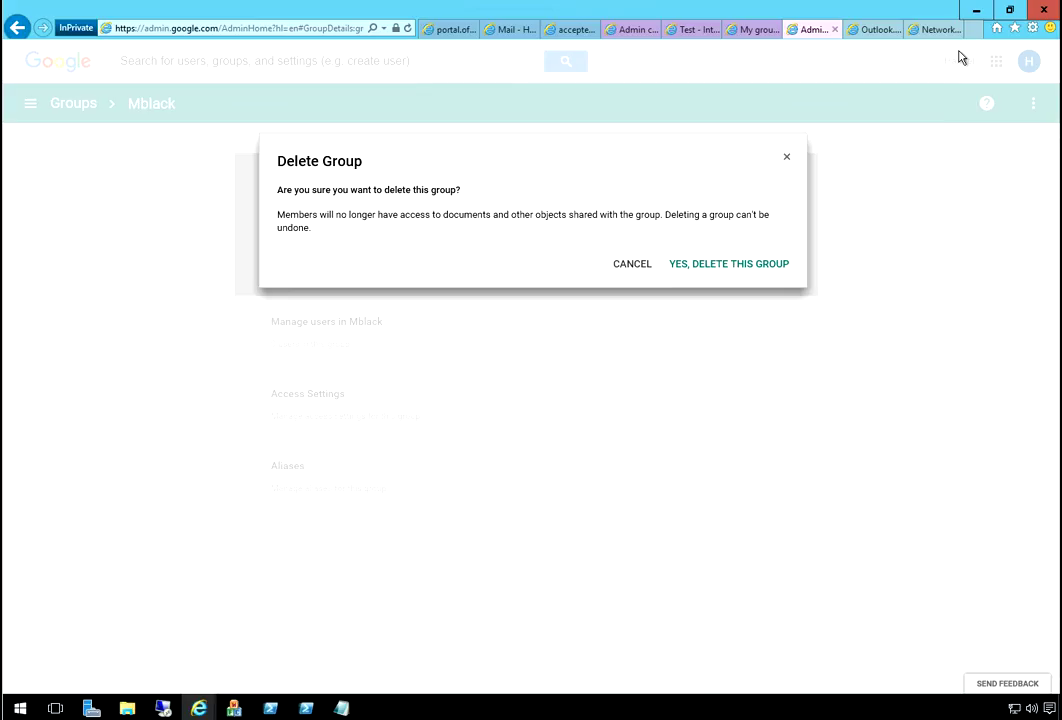
{"action": "left_click", "coordinate": [964, 148]}
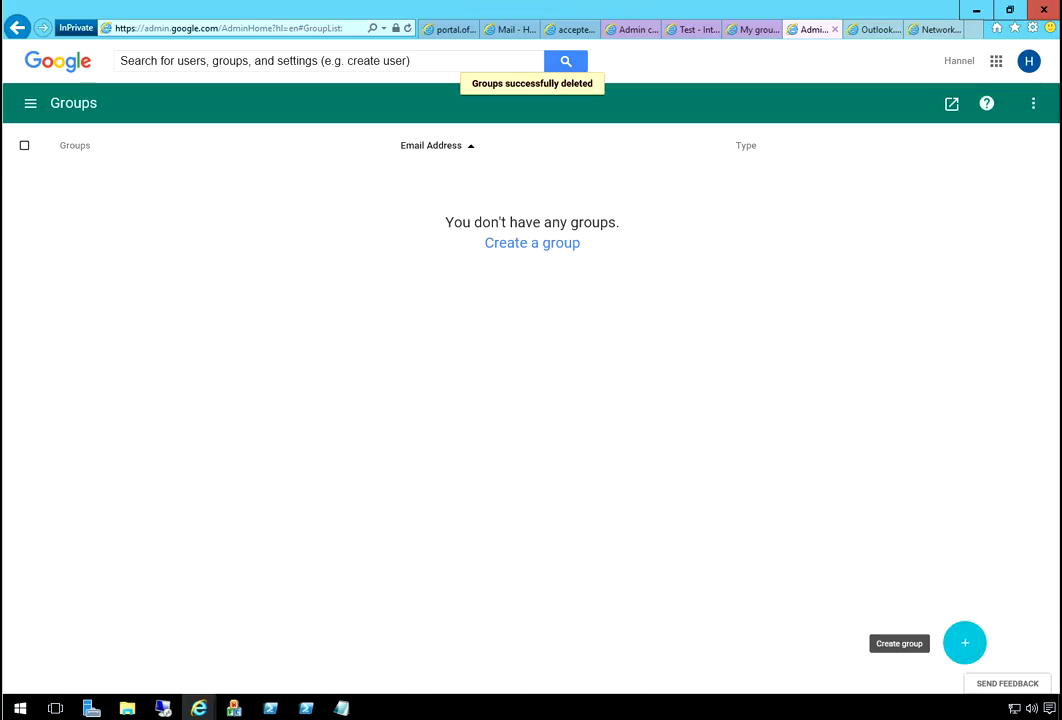
{"action": "left_click", "coordinate": [964, 643]}
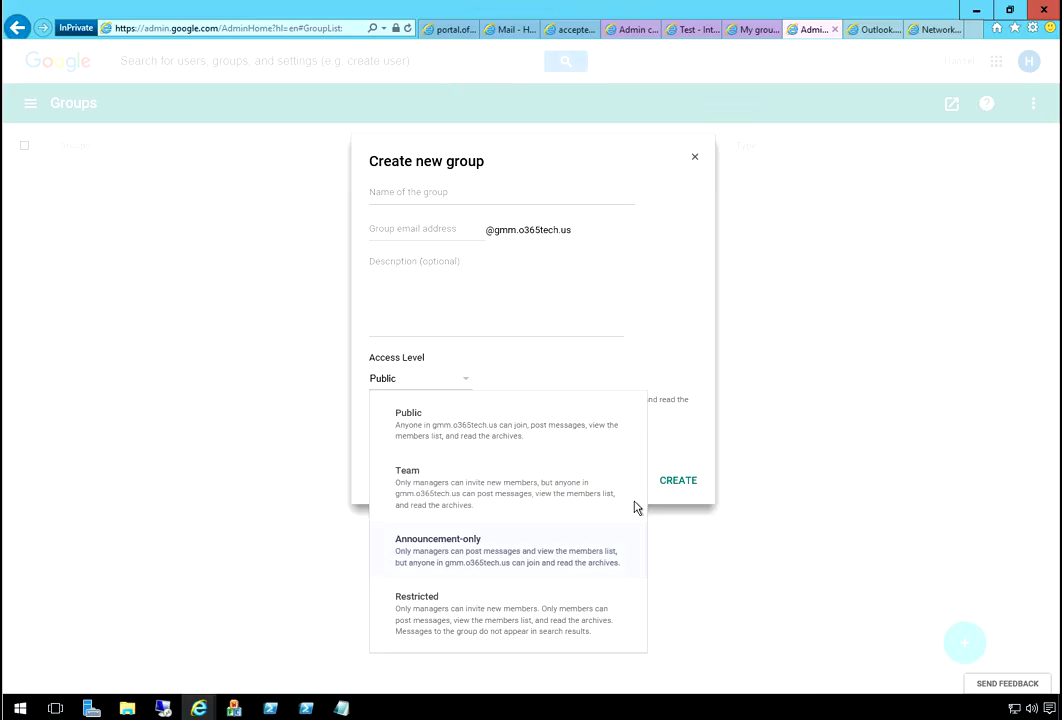
{"action": "left_click", "coordinate": [635, 515]}
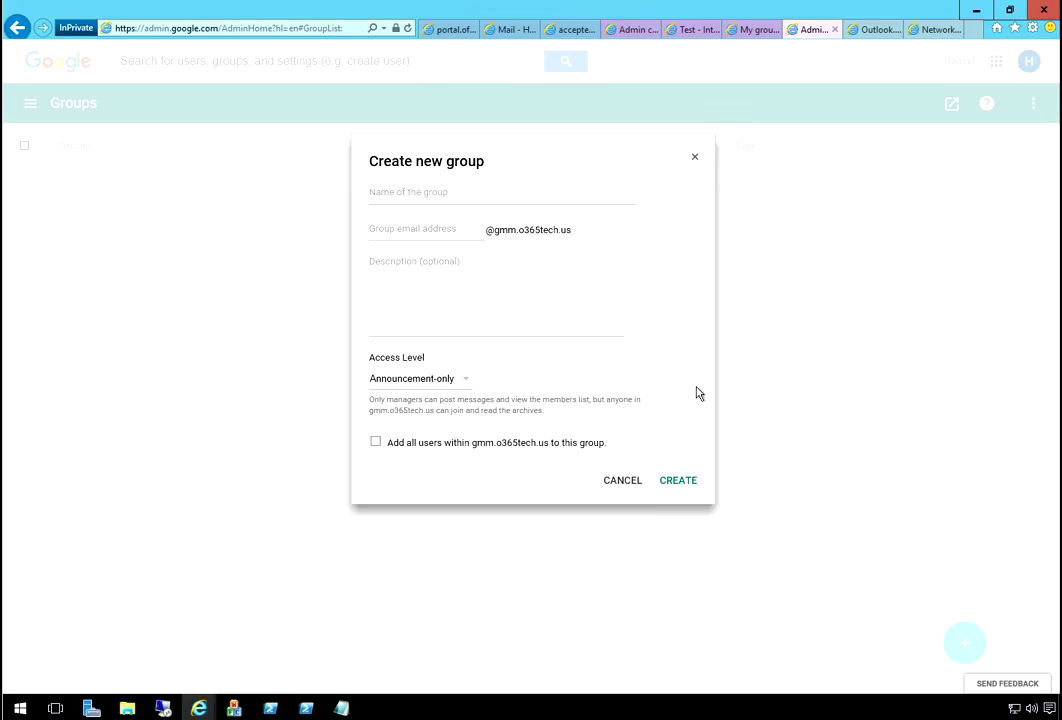
{"action": "key", "text": "Tab"}
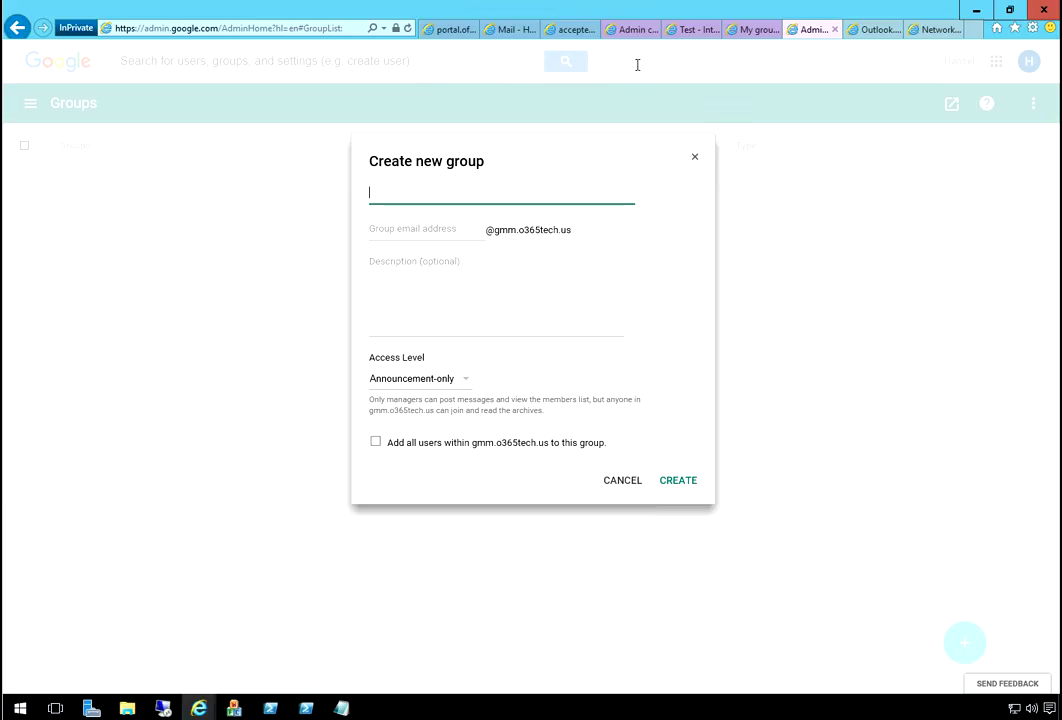
{"action": "type", "text": "U"}
{"action": "key", "text": "BackSpace"}
{"action": "type", "text": "U"}
{"action": "key", "text": "BackSpace"}
{"action": "key", "text": "Tab"}
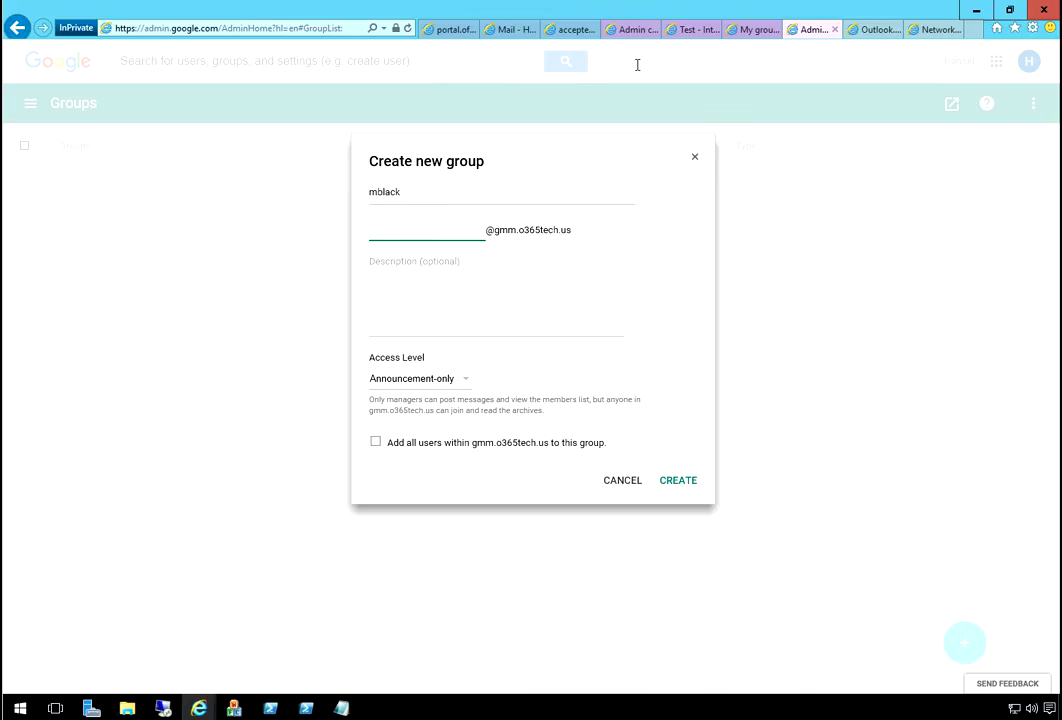
{"action": "key", "text": "Tab"}
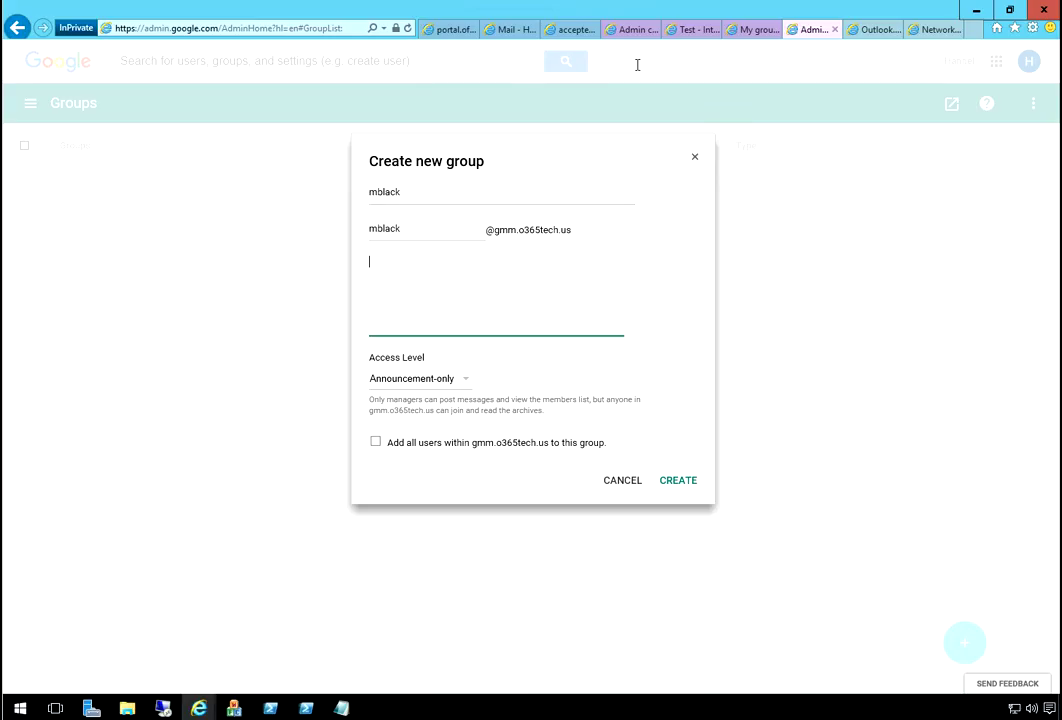
{"action": "type", "text": "Mi"}
{"action": "key", "text": "BackSpace"}
{"action": "key", "text": "BackSpace"}
{"action": "type", "text": "Emails for Miranda"}
{"action": "left_click", "coordinate": [637, 65]}
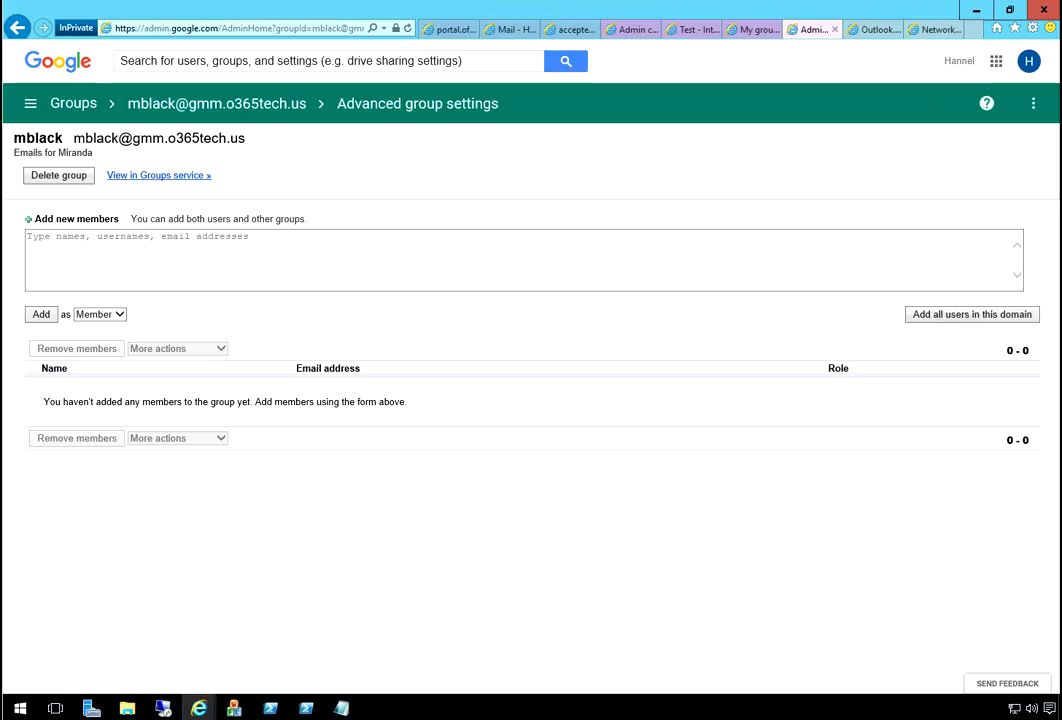
- In Office 365 Active Users, open the mailbox user's email addresses and select her secondary address
{"action": "left_click", "coordinate": [450, 29]}
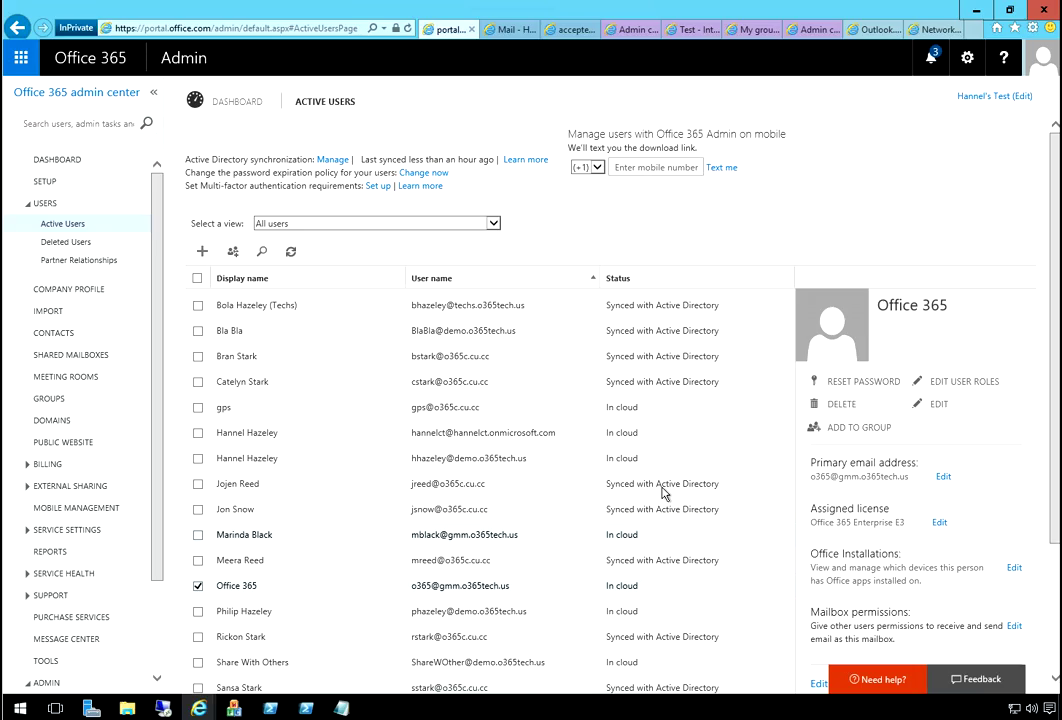
{"action": "left_click", "coordinate": [660, 534]}
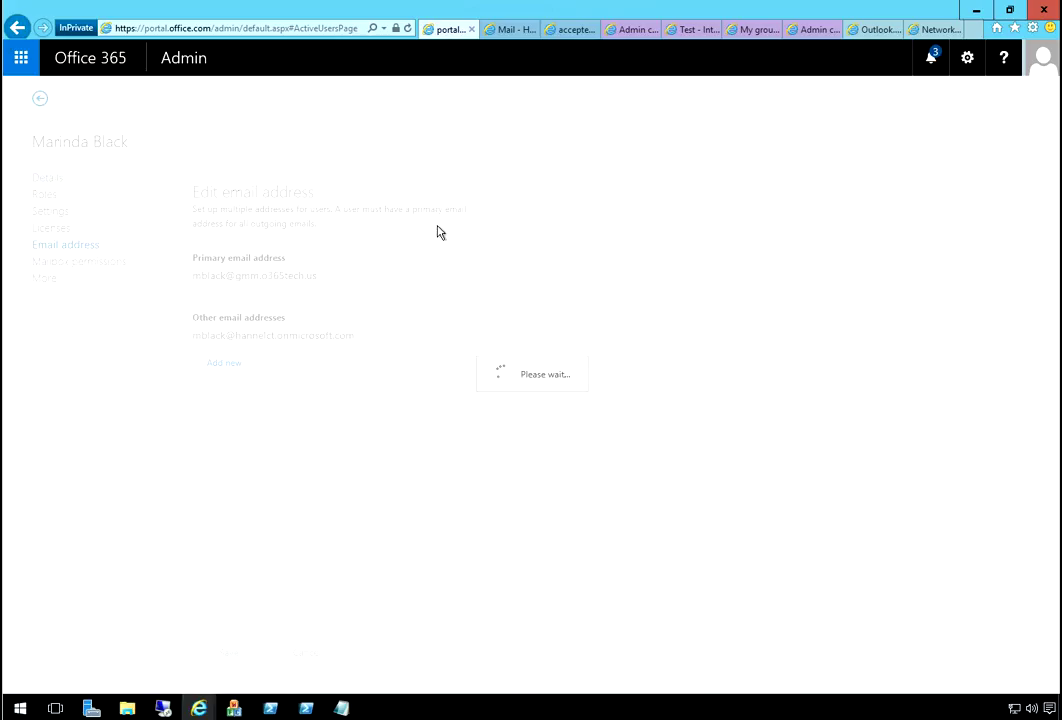
{"action": "left_click_drag", "start_coordinate": [506, 239], "coordinate": [325, 237]}
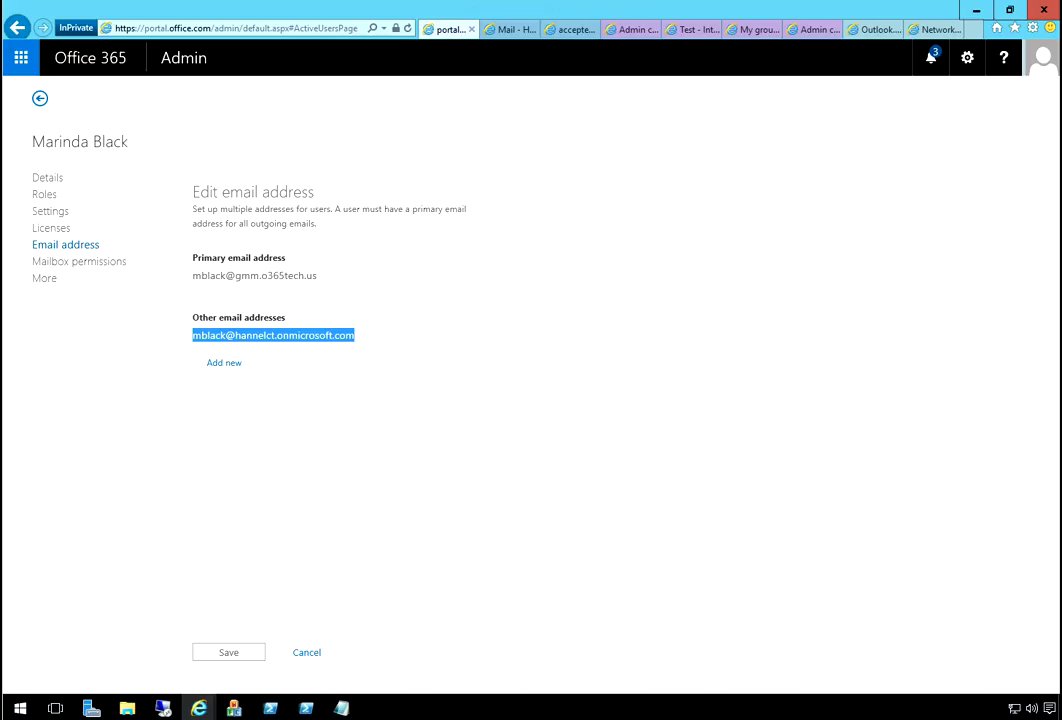
{"action": "left_click", "coordinate": [755, 29]}
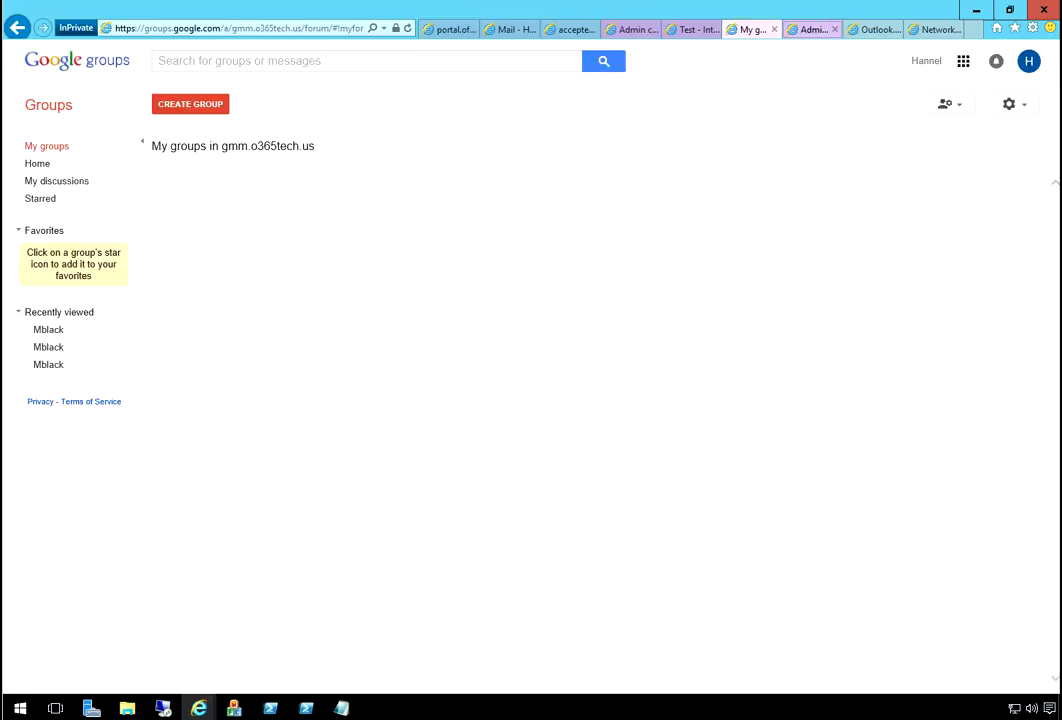
{"action": "left_click", "coordinate": [813, 29]}
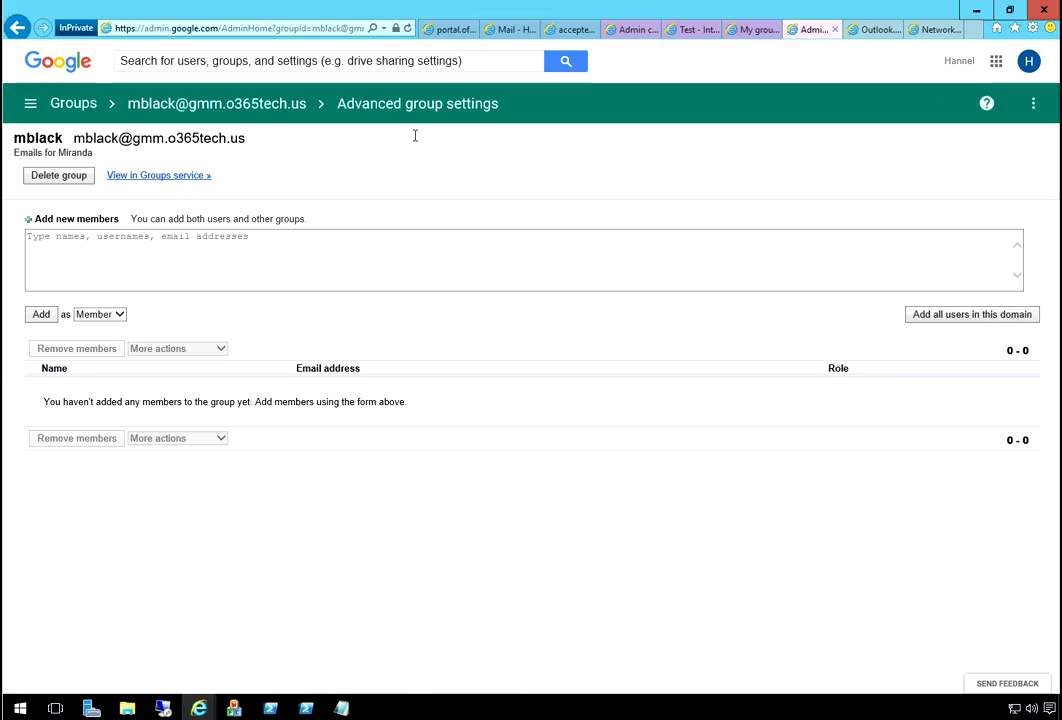
{"action": "right_click", "coordinate": [281, 248]}
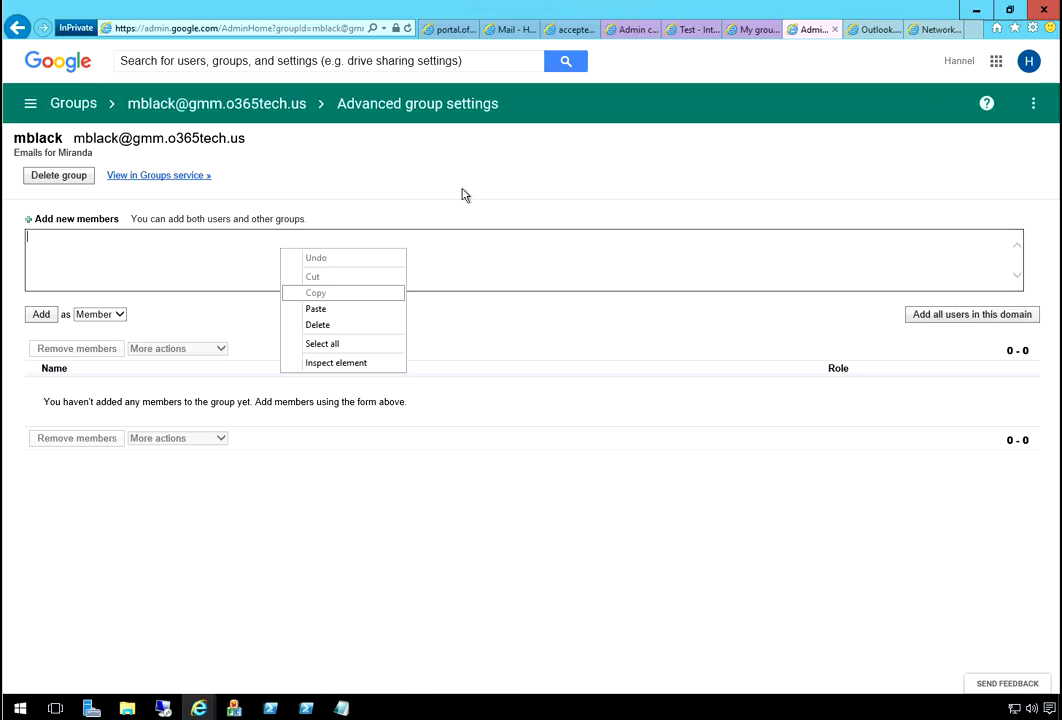
{"action": "key", "text": "Down"}
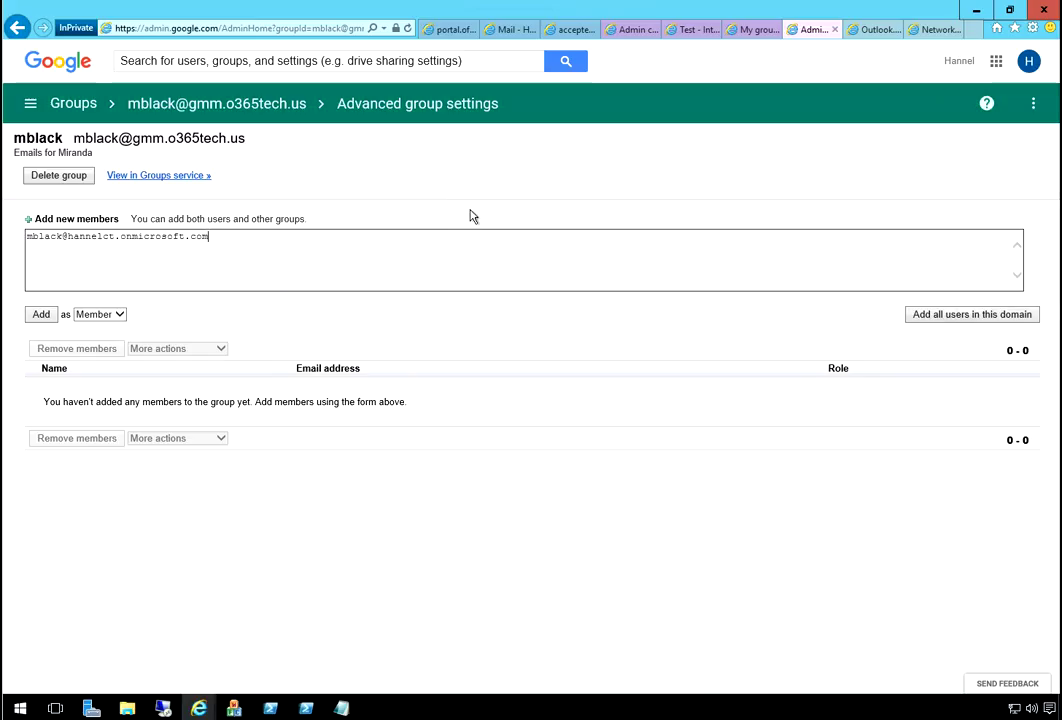
{"action": "key", "text": "Tab"}
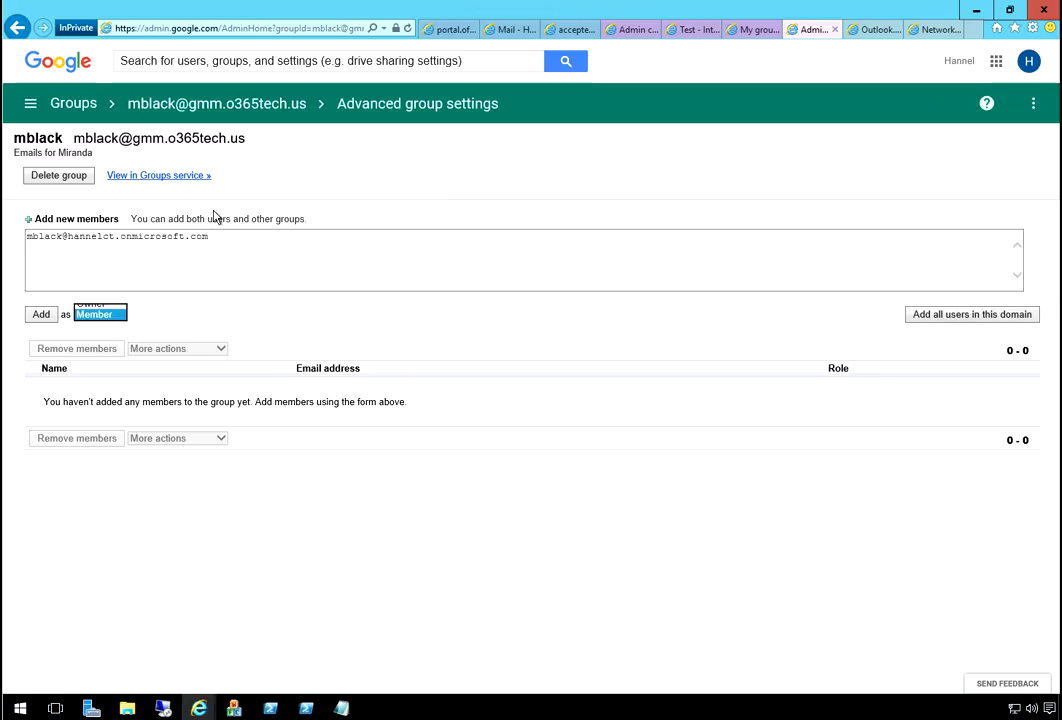
{"action": "key", "text": "alt+Down"}
{"action": "key", "text": "Return"}
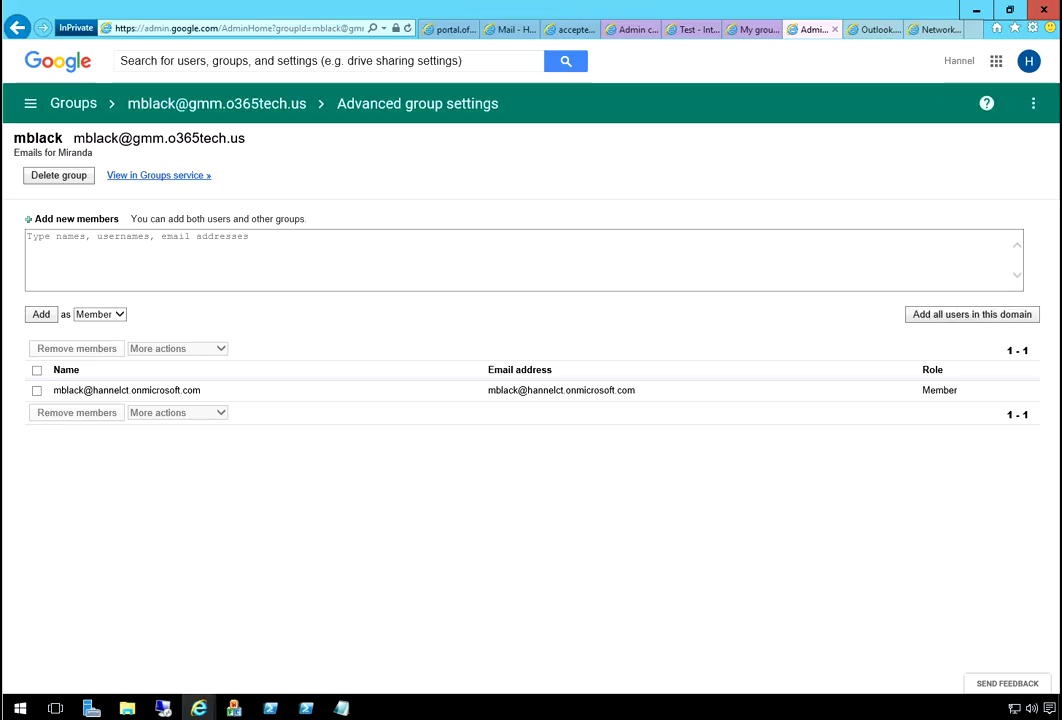
{"action": "key", "text": "Return"}
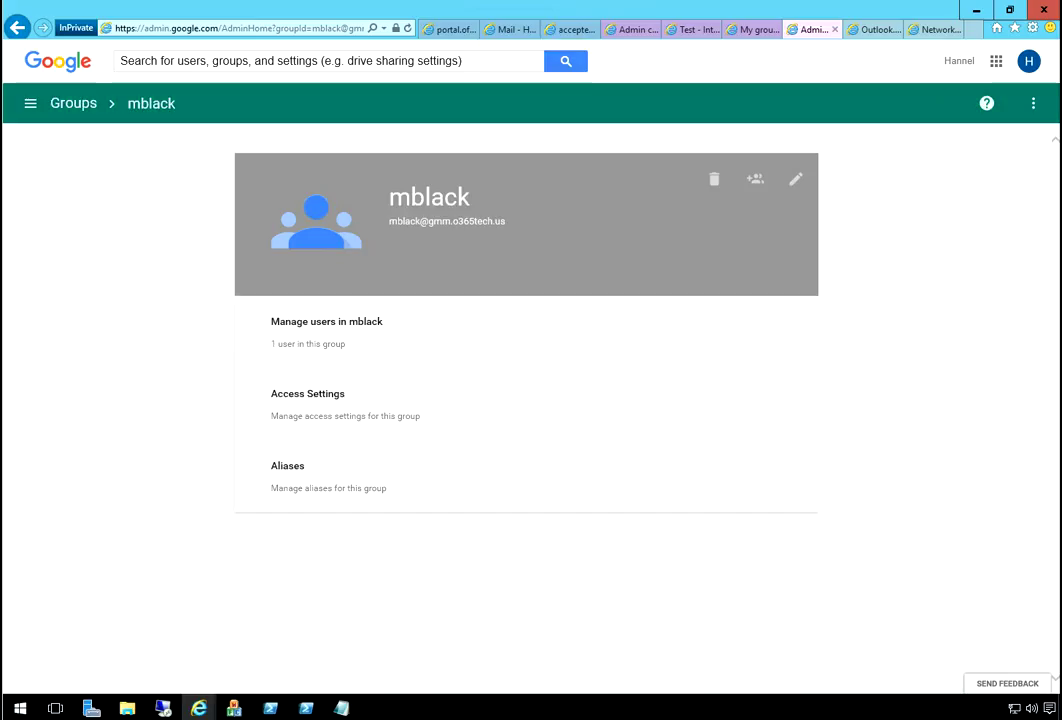
{"action": "left_click", "coordinate": [476, 316]}
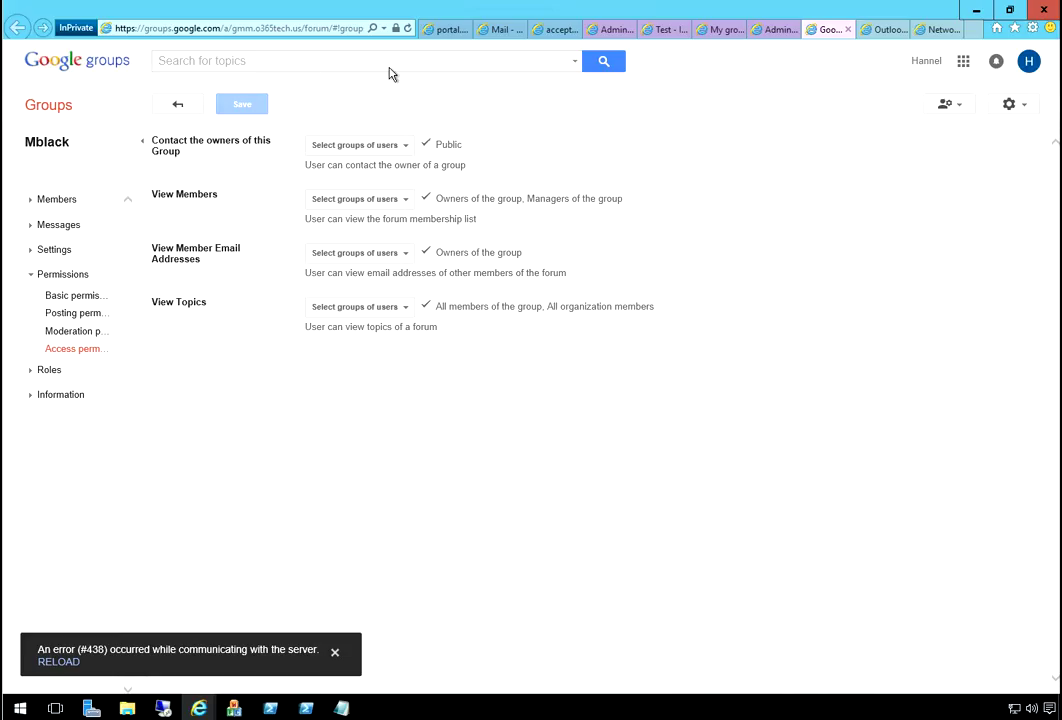
{"action": "left_click", "coordinate": [360, 199]}
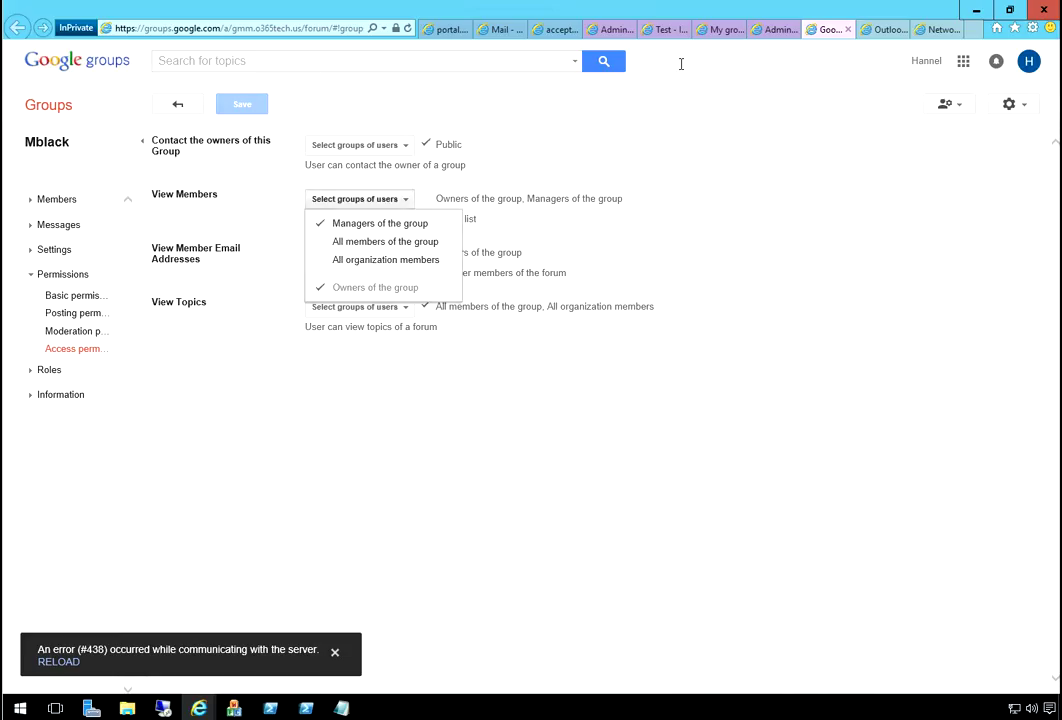
{"action": "left_click", "coordinate": [950, 110]}
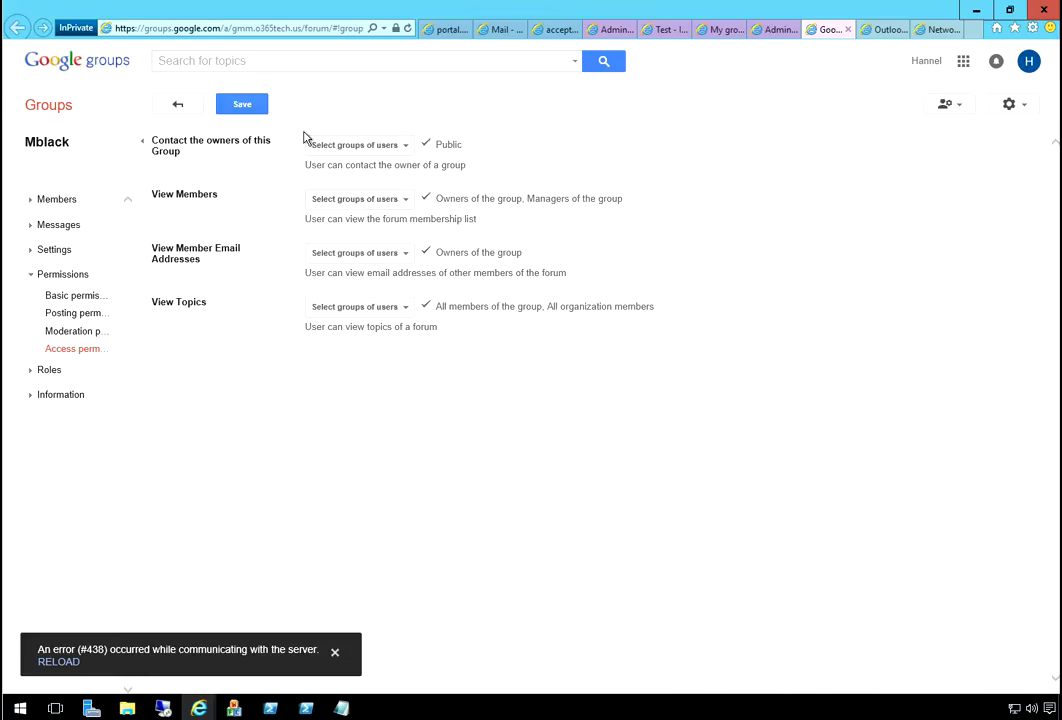
{"action": "left_click", "coordinate": [360, 253]}
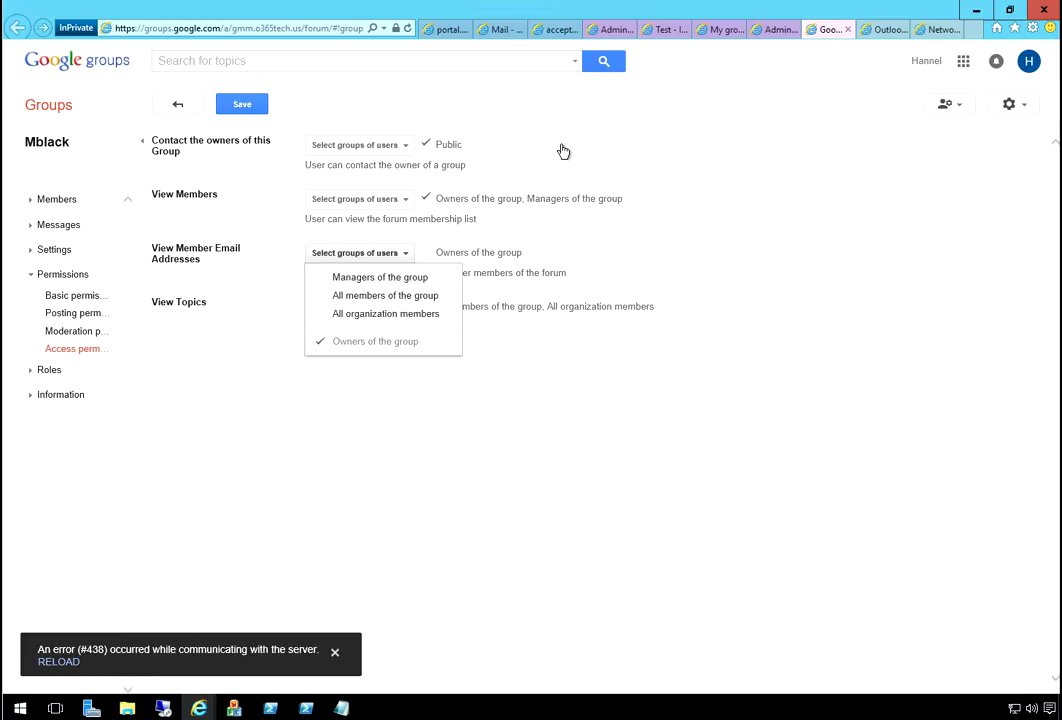
{"action": "left_click", "coordinate": [988, 262]}
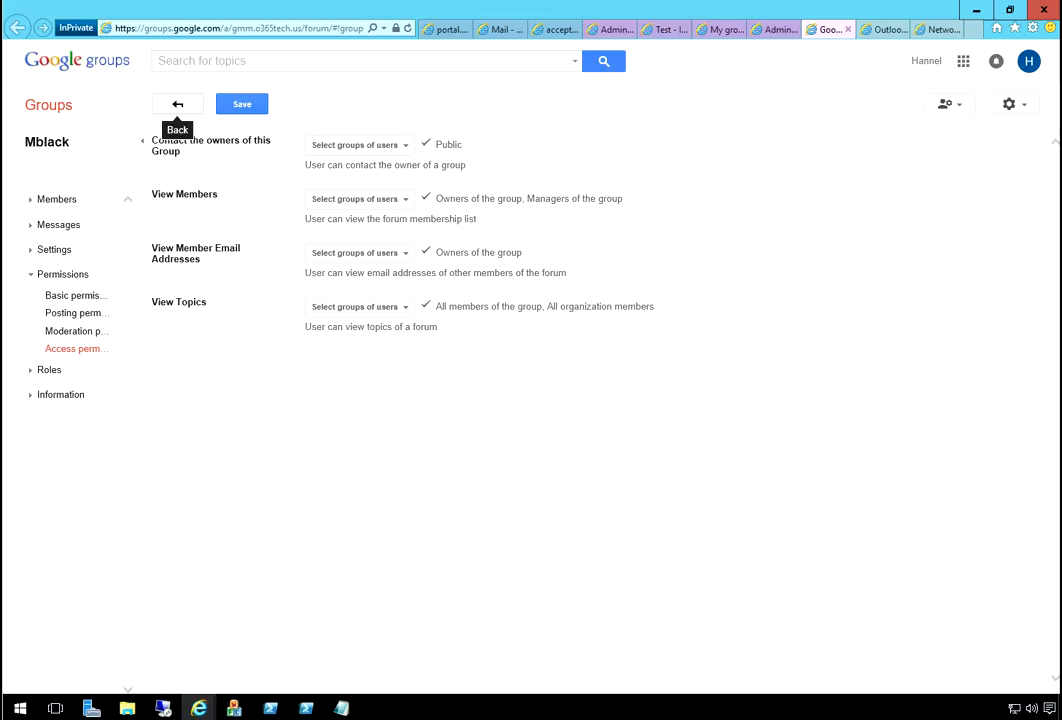
- Leave the access permissions page without saving changes
{"action": "left_click", "coordinate": [178, 104]}
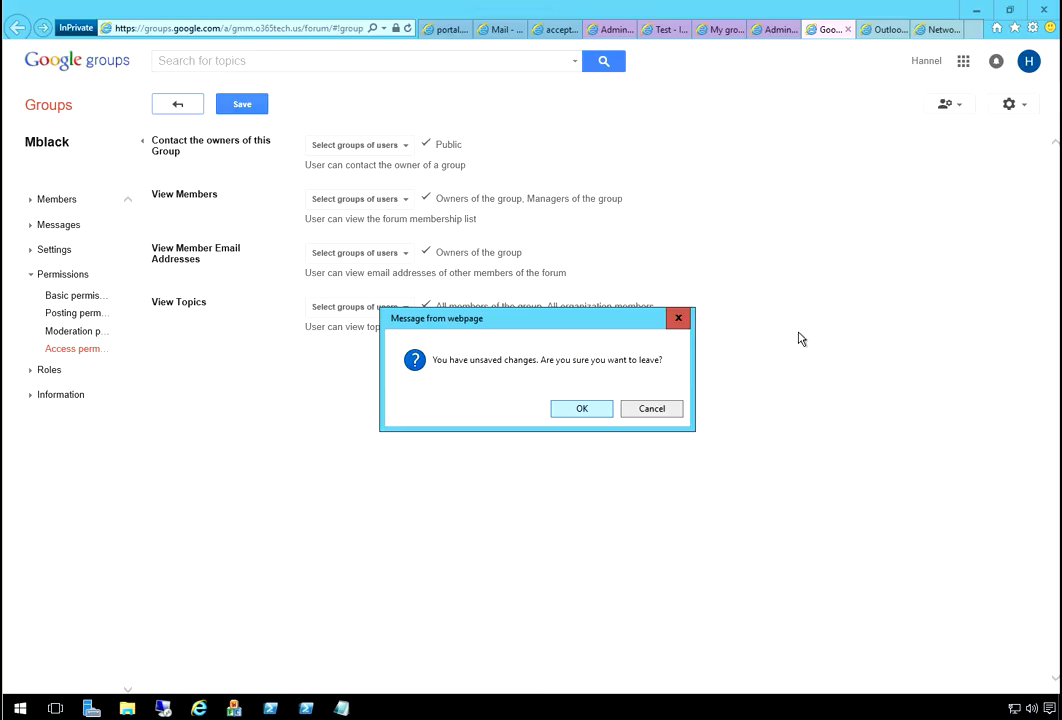
{"action": "key", "text": "Escape"}
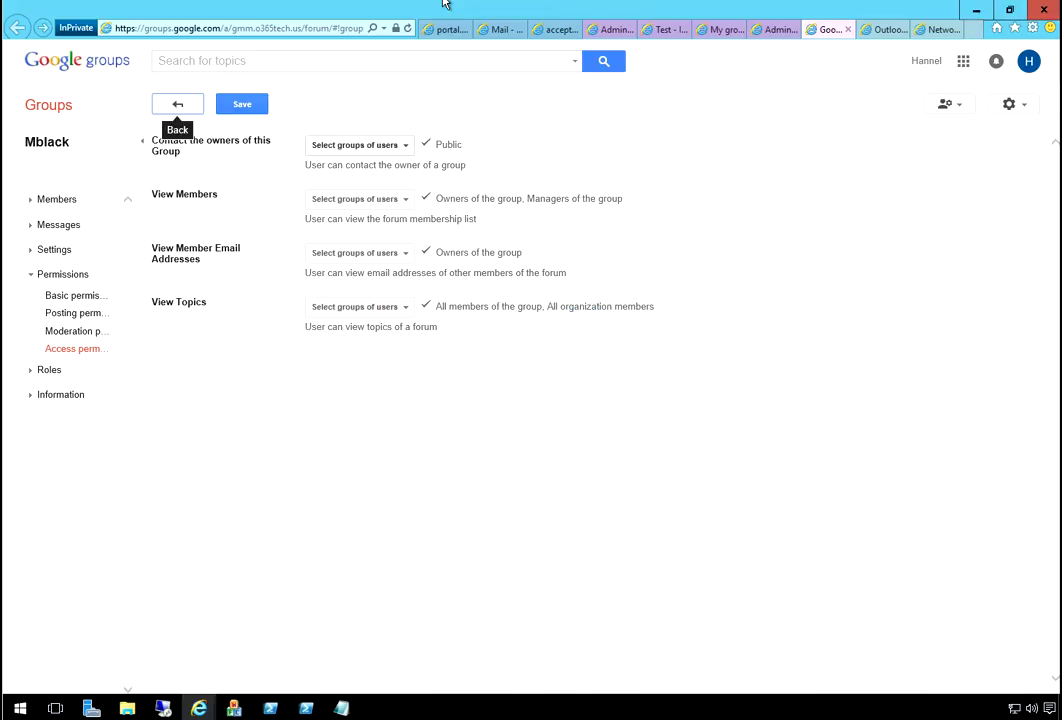
{"action": "key", "text": "Return"}
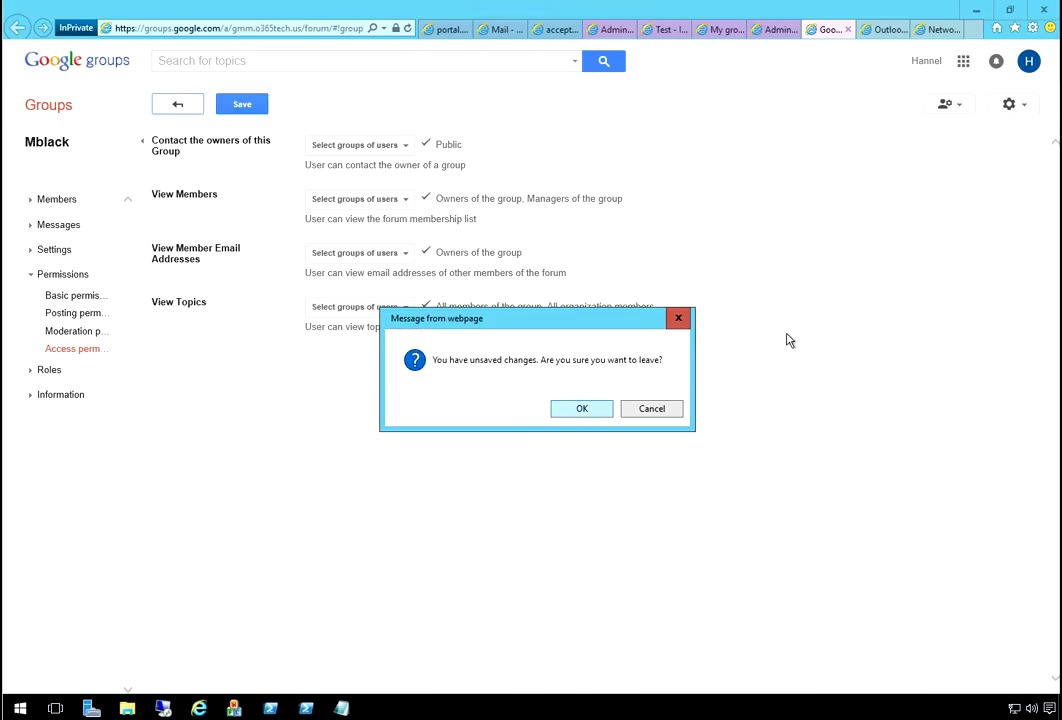
{"action": "key", "text": "Return"}
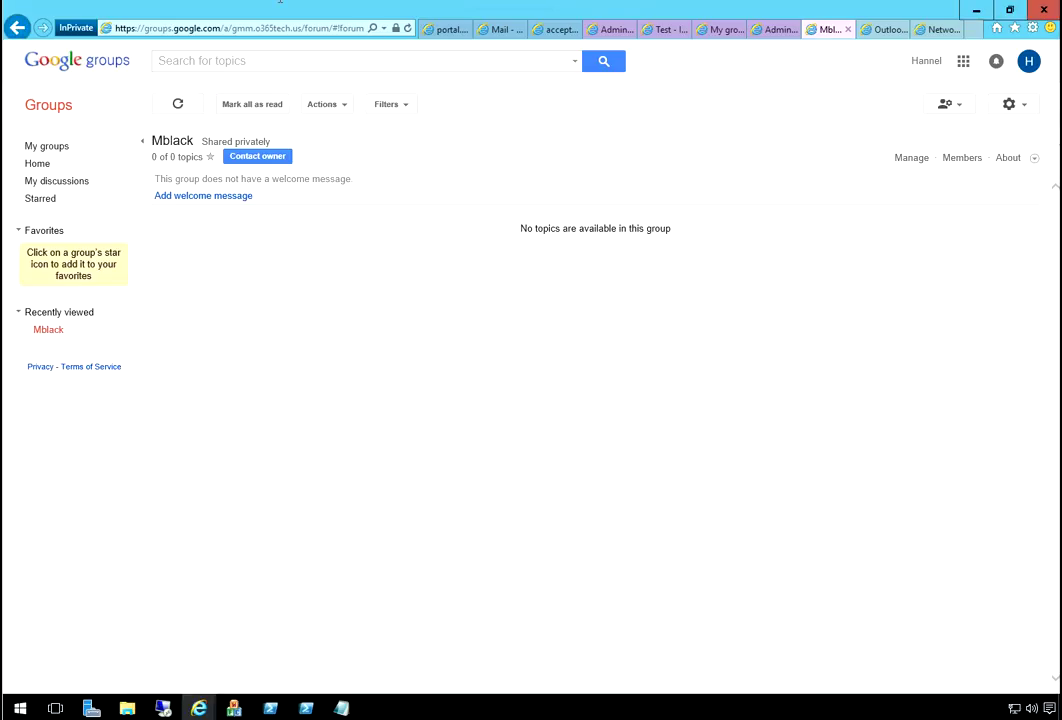
{"action": "left_click", "coordinate": [911, 158]}
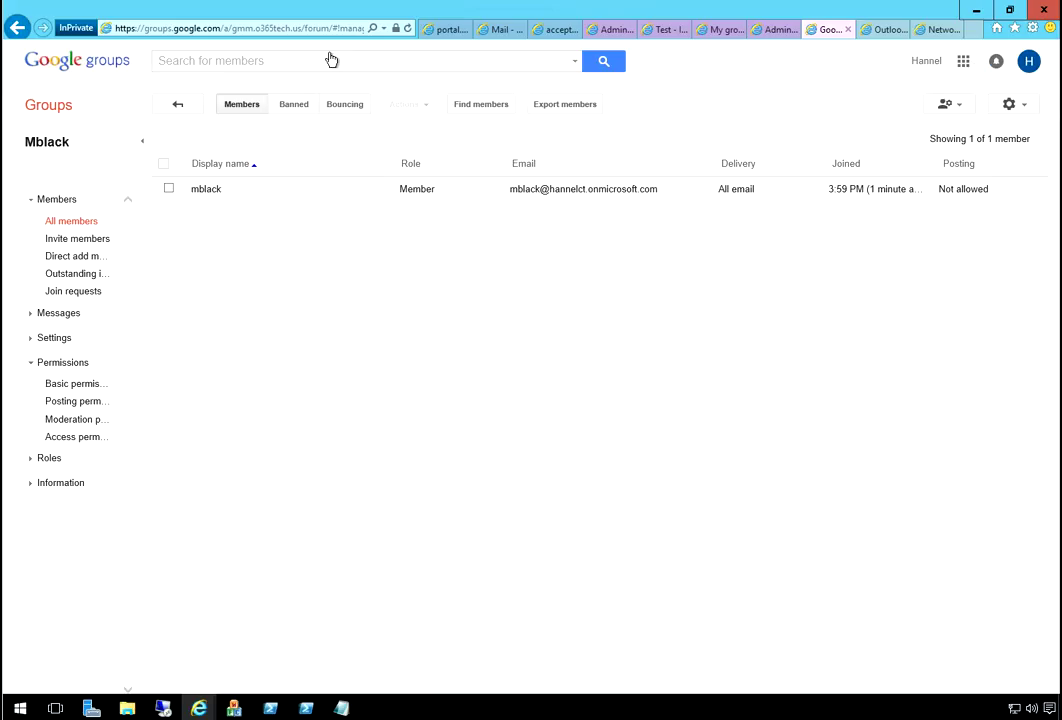
{"action": "key", "text": "Return"}
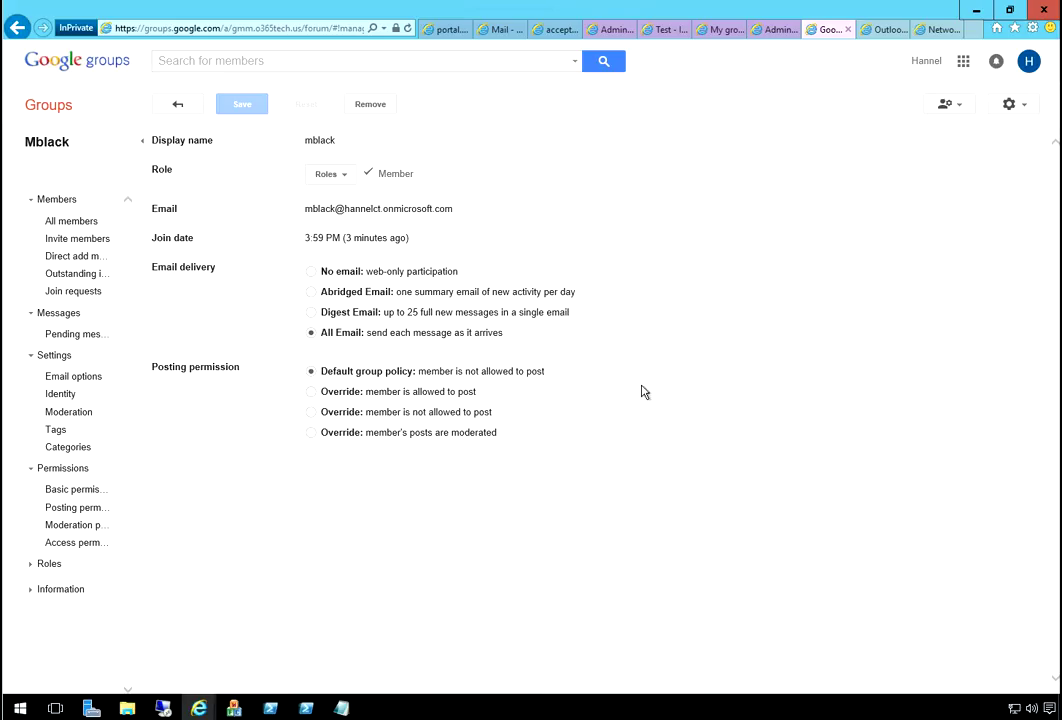
{"action": "left_click", "coordinate": [168, 296]}
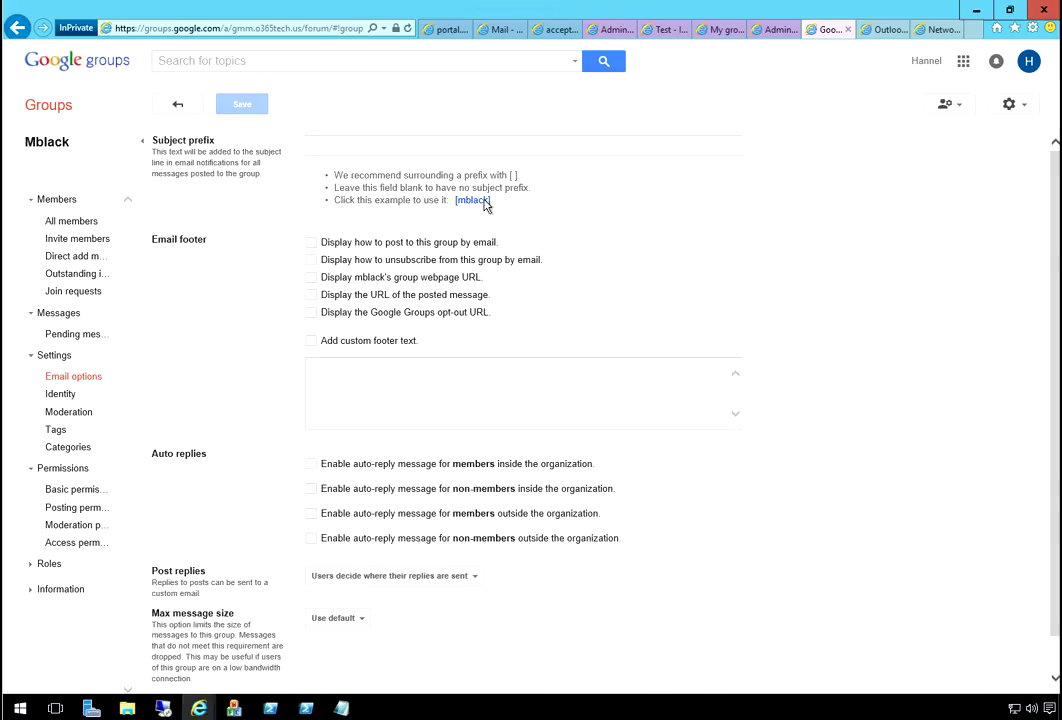
{"action": "scroll", "coordinate": [982, 176], "scroll_direction": "down", "scroll_amount": 1}
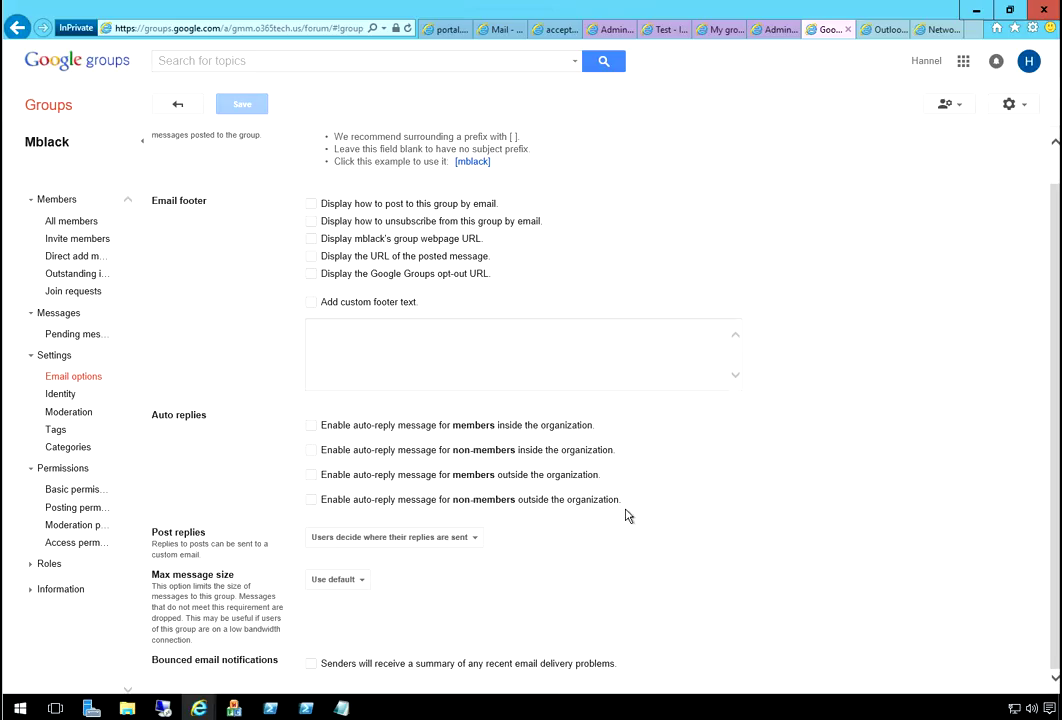
{"action": "key", "text": "Return"}
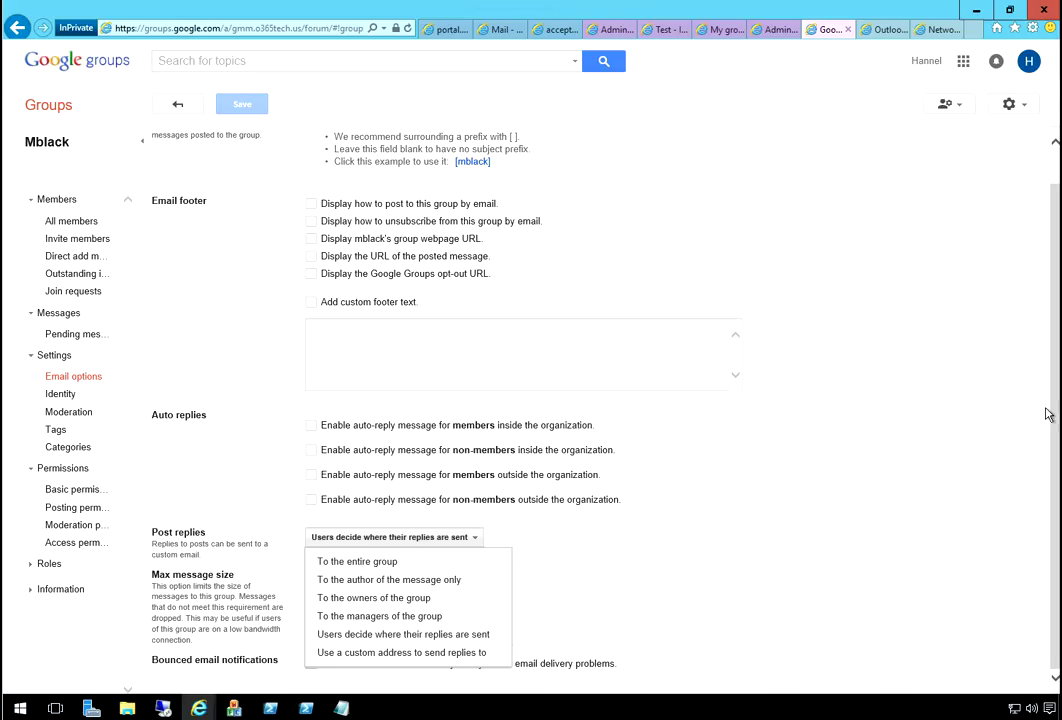
{"action": "left_click", "coordinate": [1047, 414]}
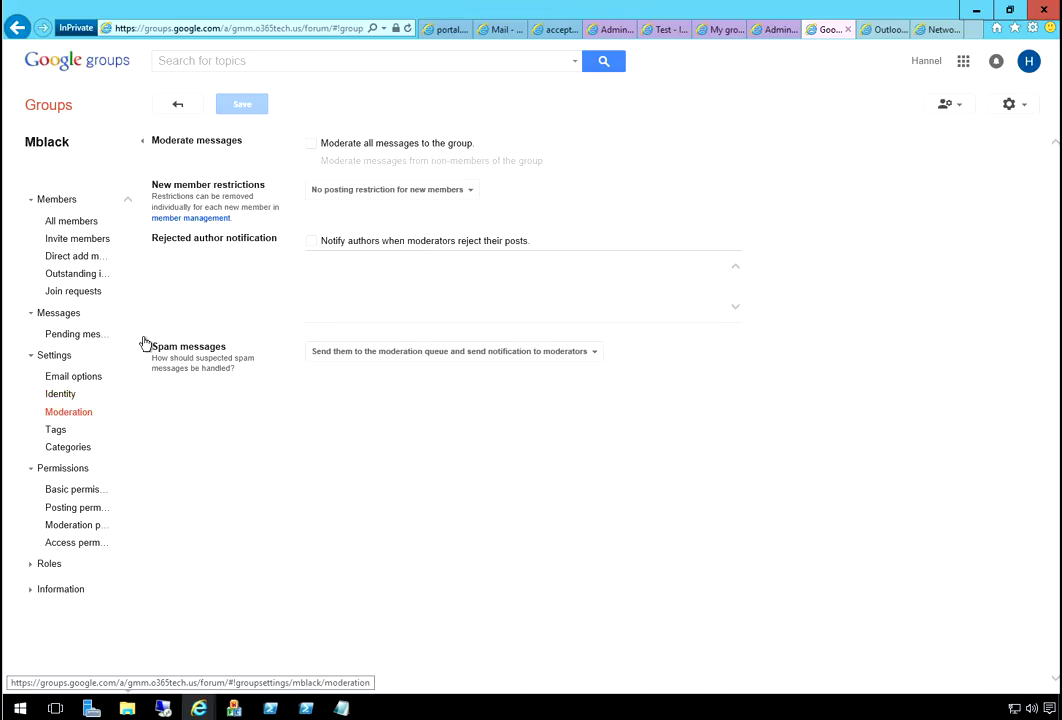
{"action": "left_click", "coordinate": [134, 370]}
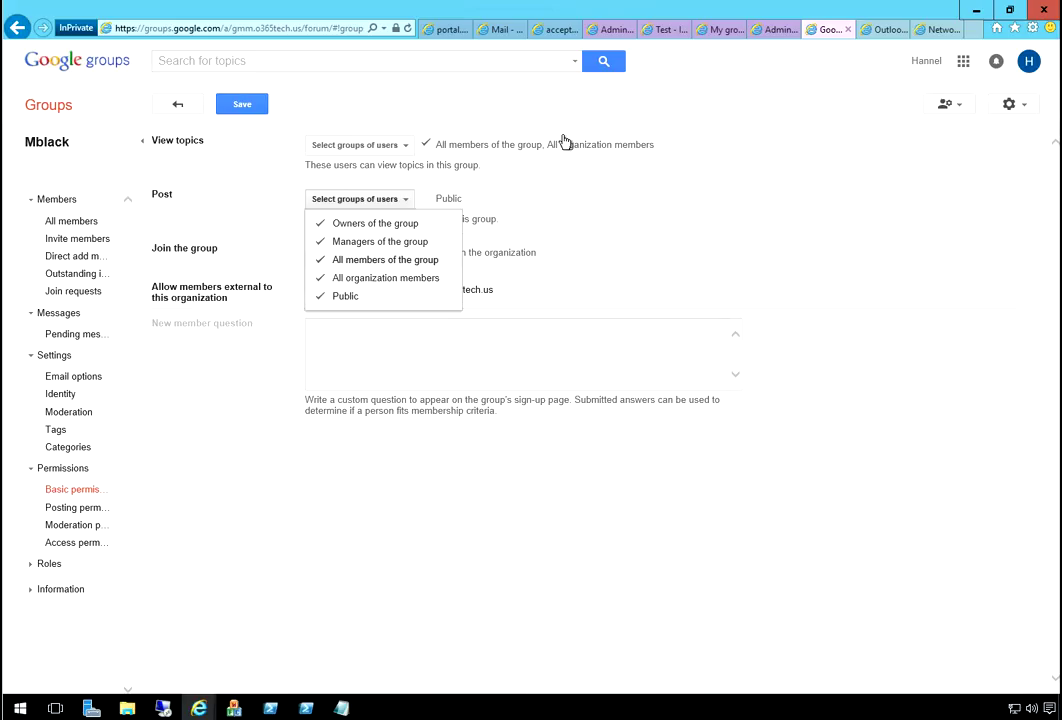
- Keep Public posting, limit viewing topics to owners and managers, allow only invited users to join, and save
{"action": "left_click", "coordinate": [767, 78]}
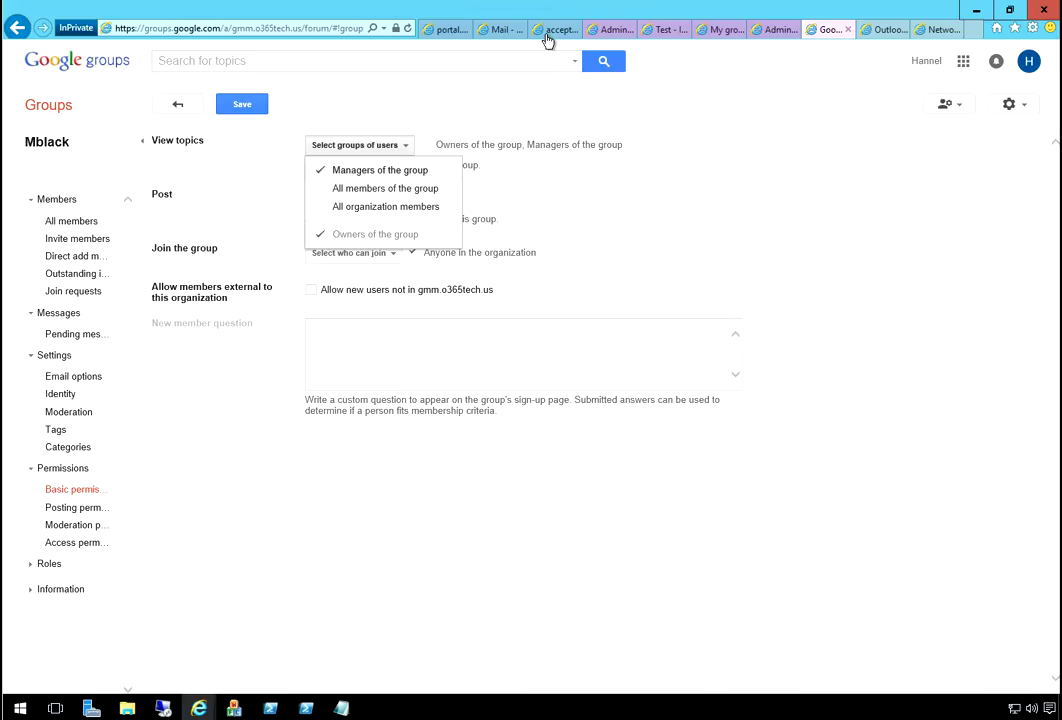
{"action": "left_click", "coordinate": [880, 118]}
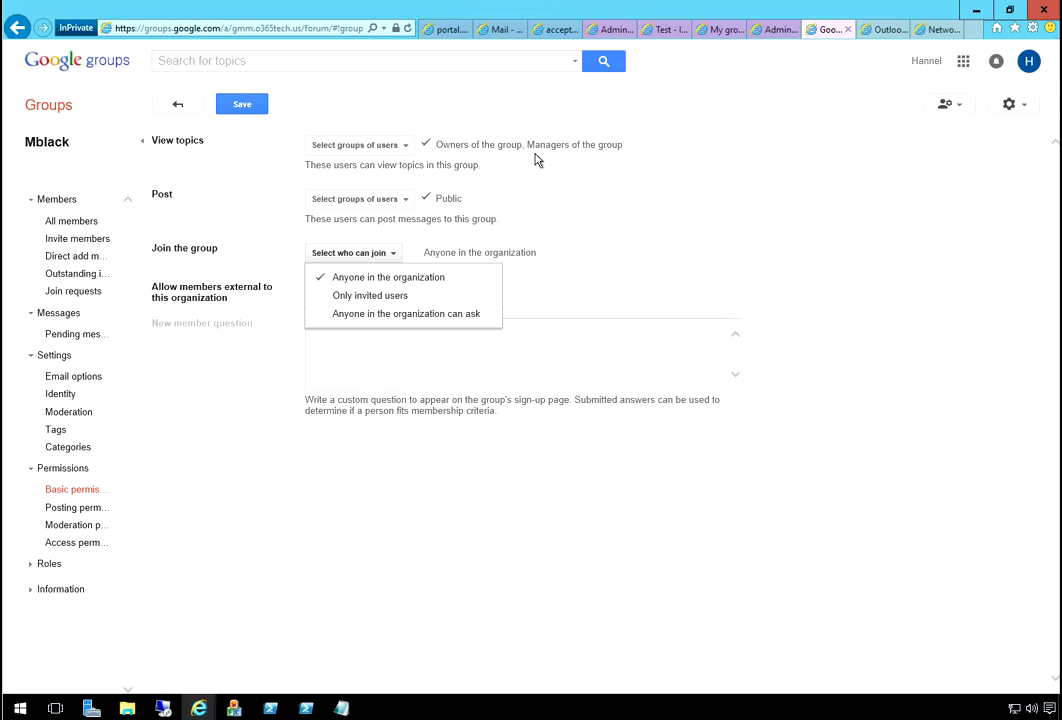
{"action": "key", "text": "Down"}
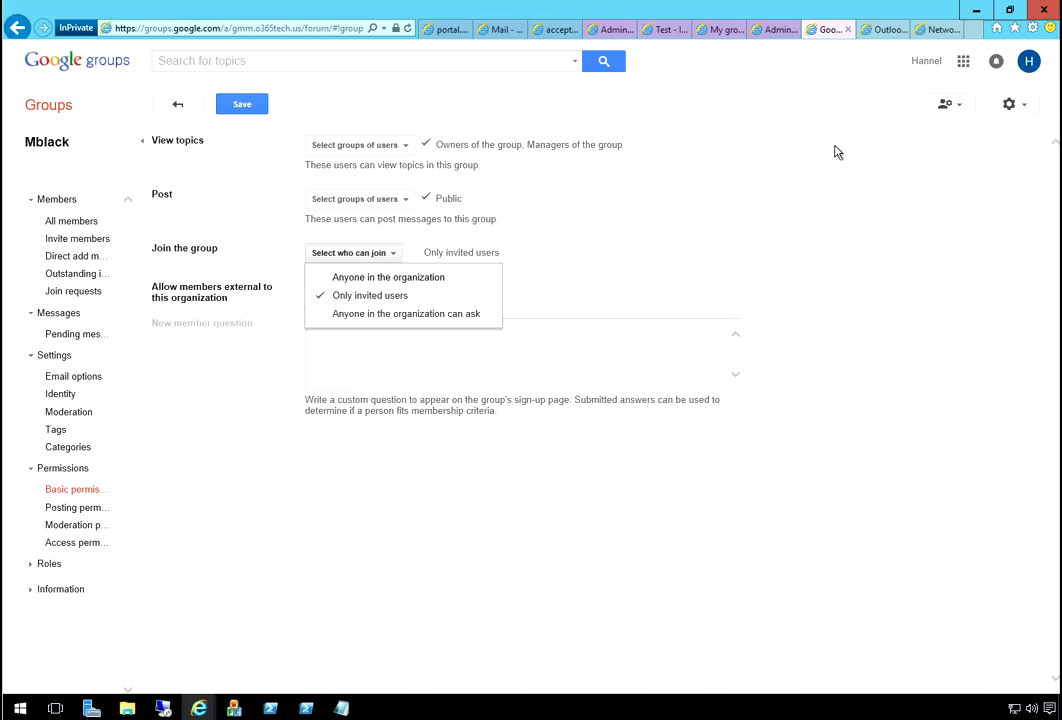
{"action": "key", "text": "Return"}
{"action": "left_click", "coordinate": [241, 104]}
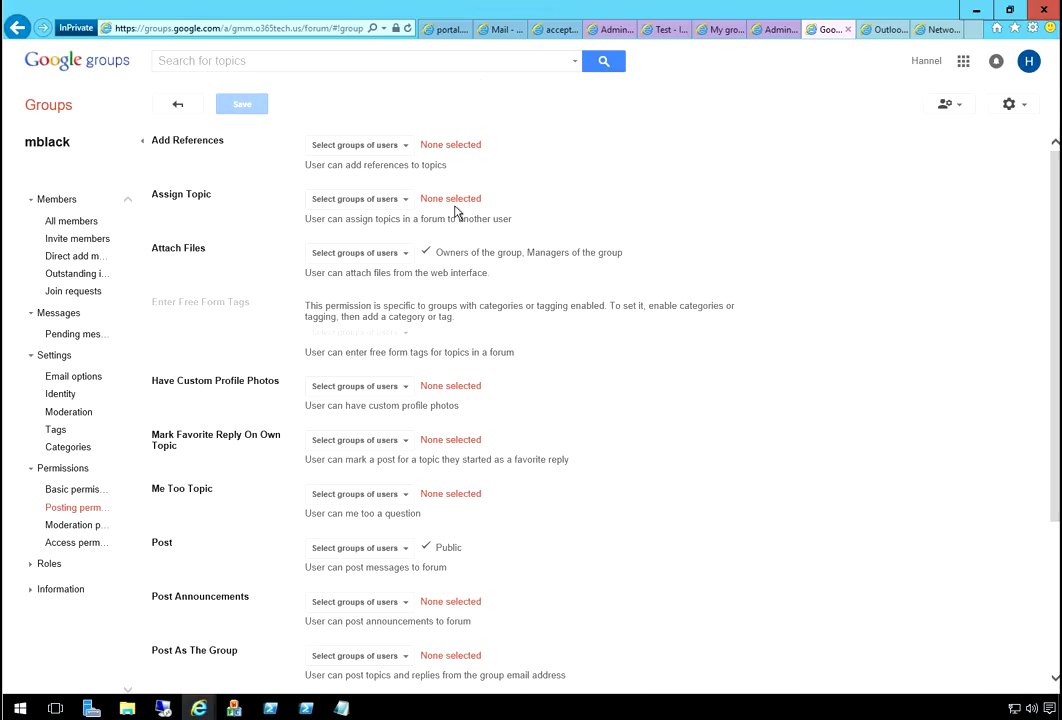
{"action": "scroll", "coordinate": [404, 419], "scroll_direction": "down", "scroll_amount": 3}
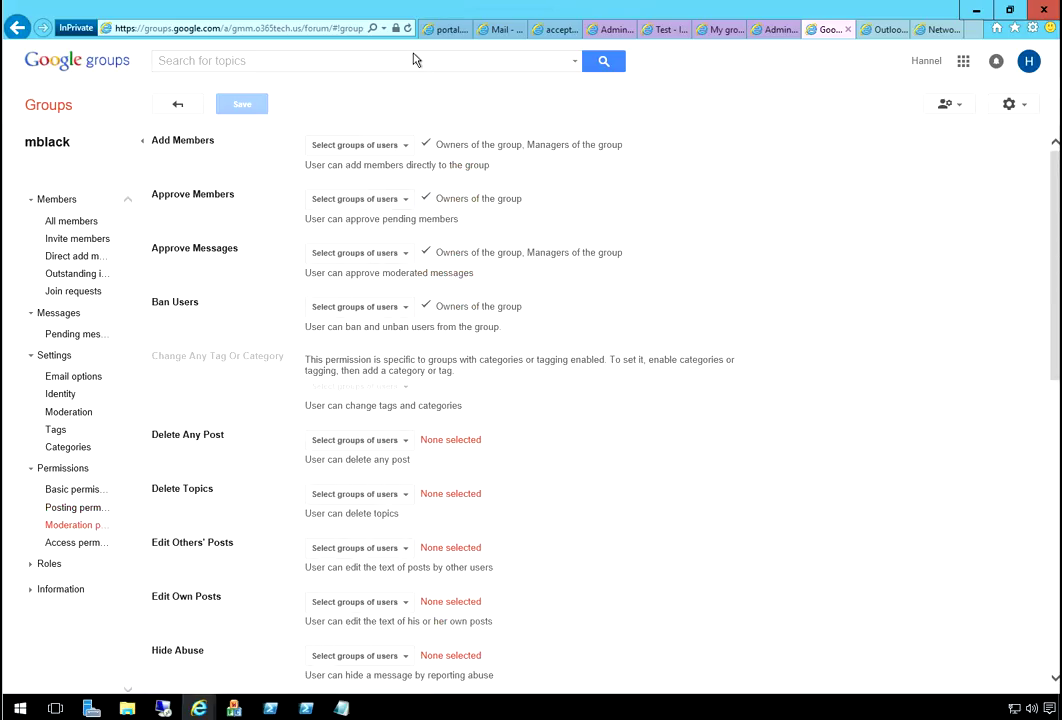
{"action": "scroll", "coordinate": [373, 194], "scroll_direction": "down", "scroll_amount": 1}
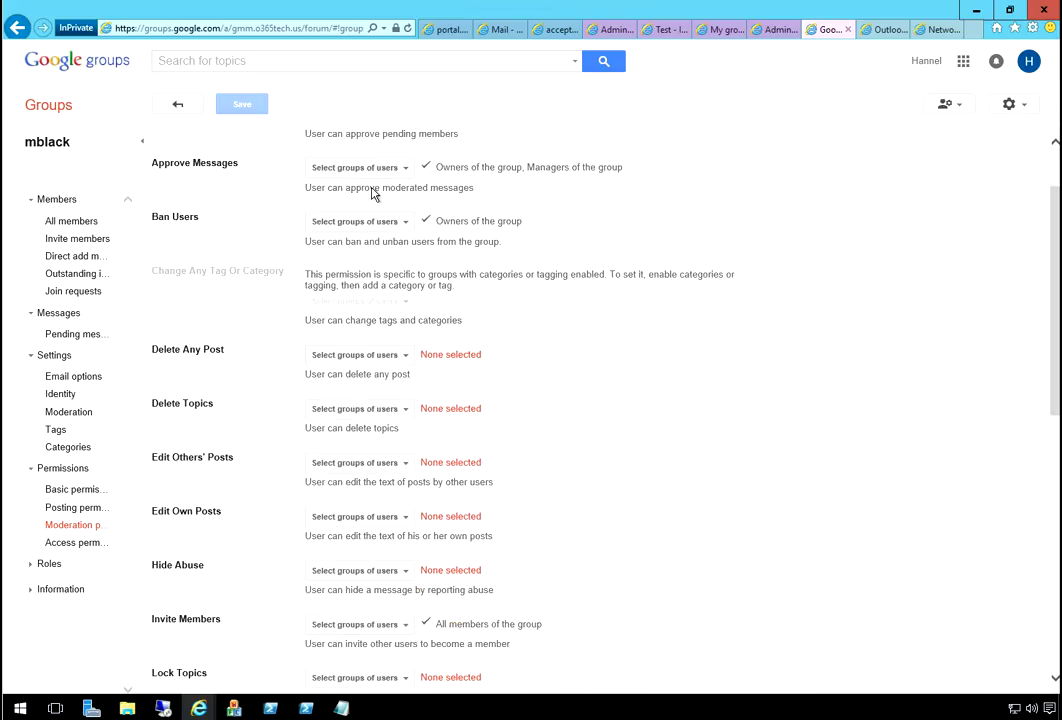
{"action": "left_click", "coordinate": [75, 542]}
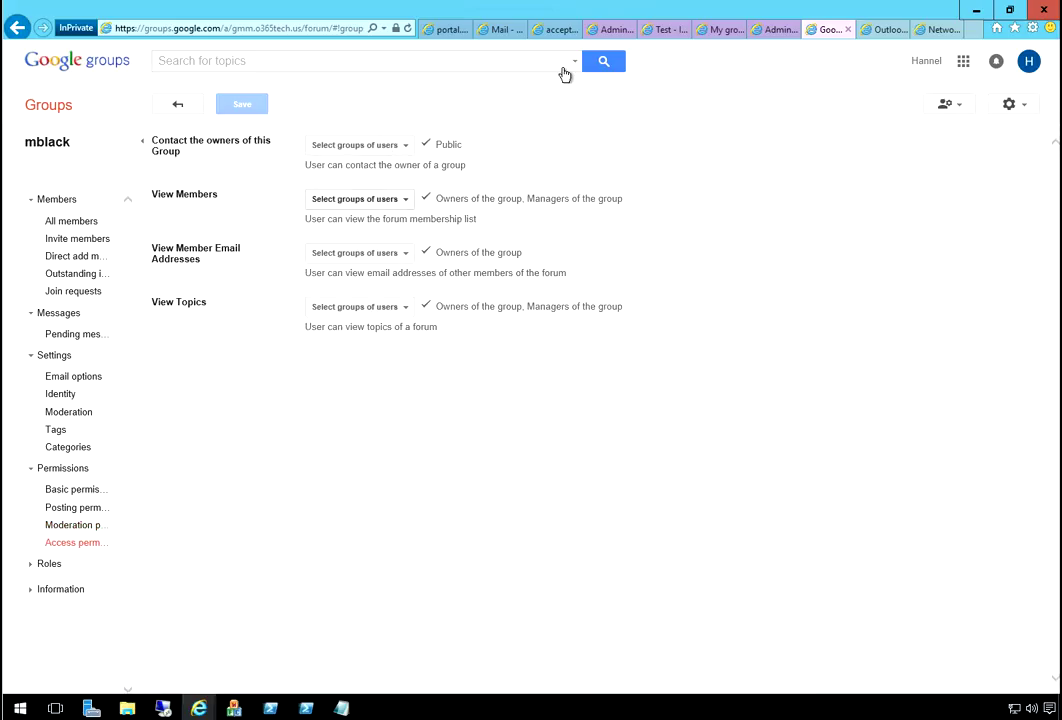
{"action": "left_click", "coordinate": [360, 199]}
{"action": "left_click", "coordinate": [360, 199]}
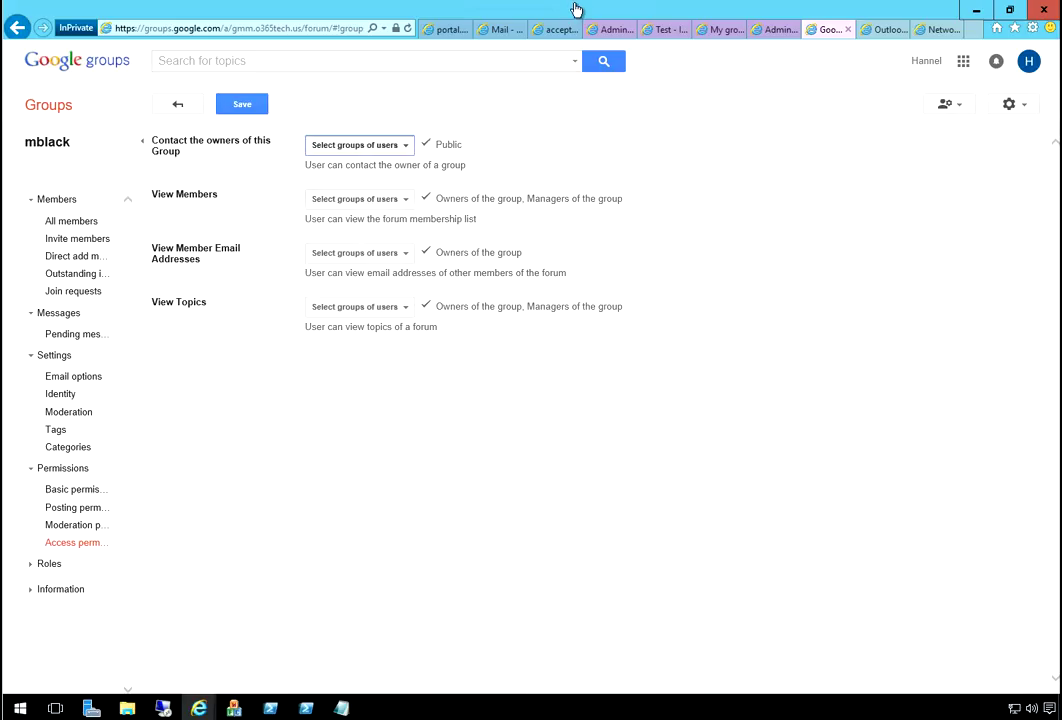
{"action": "left_click", "coordinate": [360, 145]}
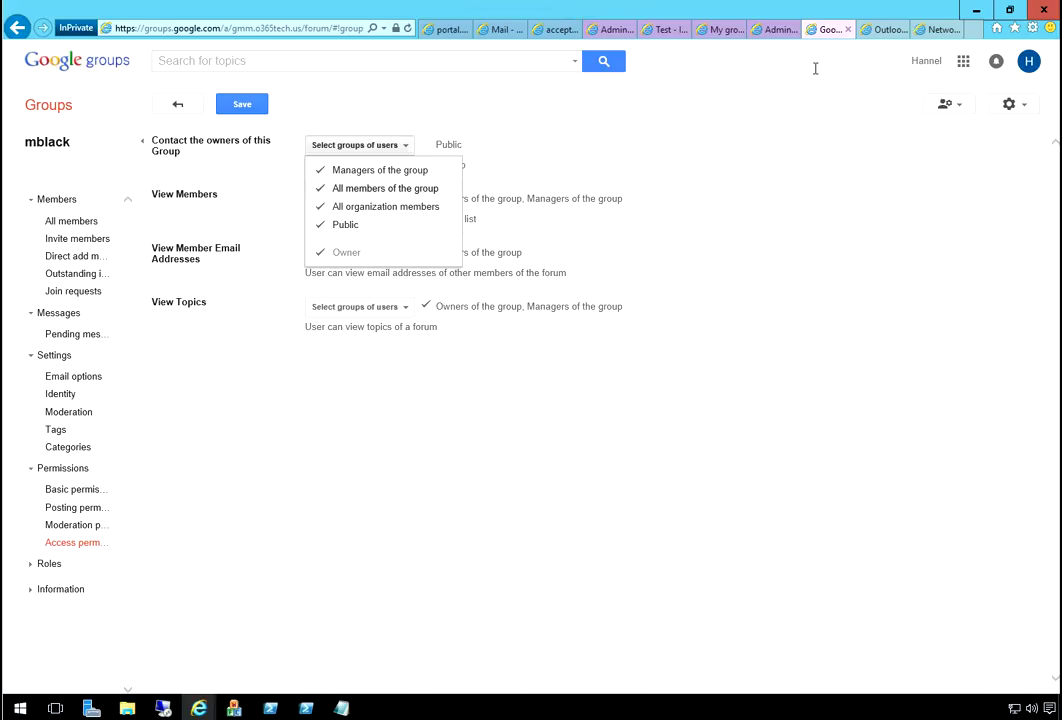
{"action": "left_click", "coordinate": [875, 120]}
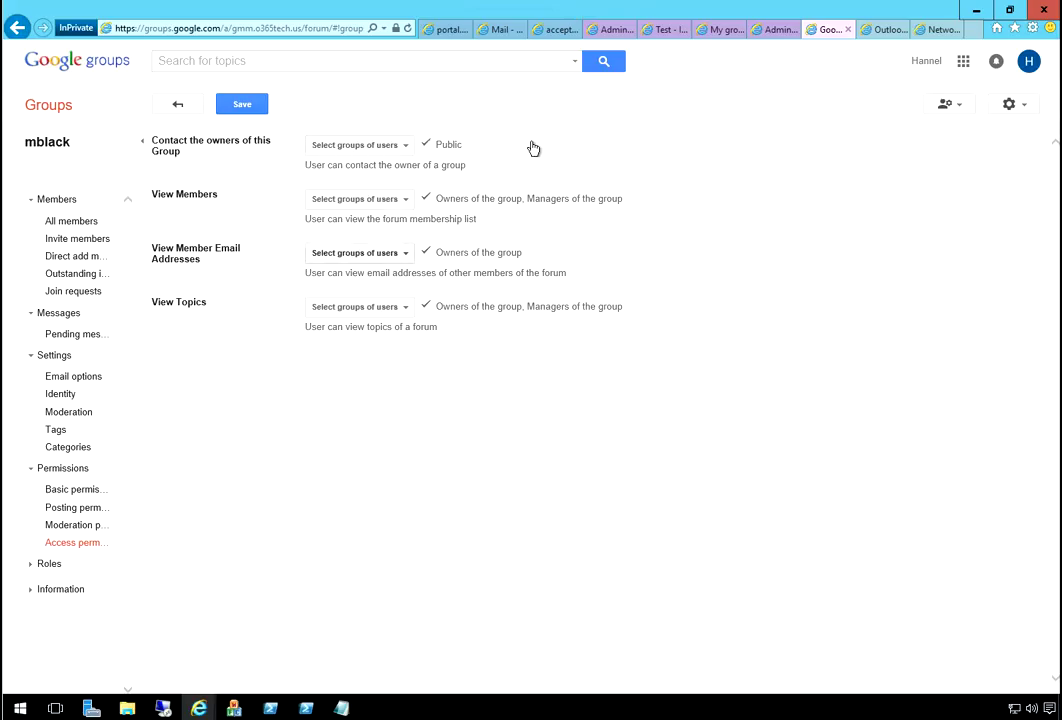
{"action": "left_click", "coordinate": [360, 253]}
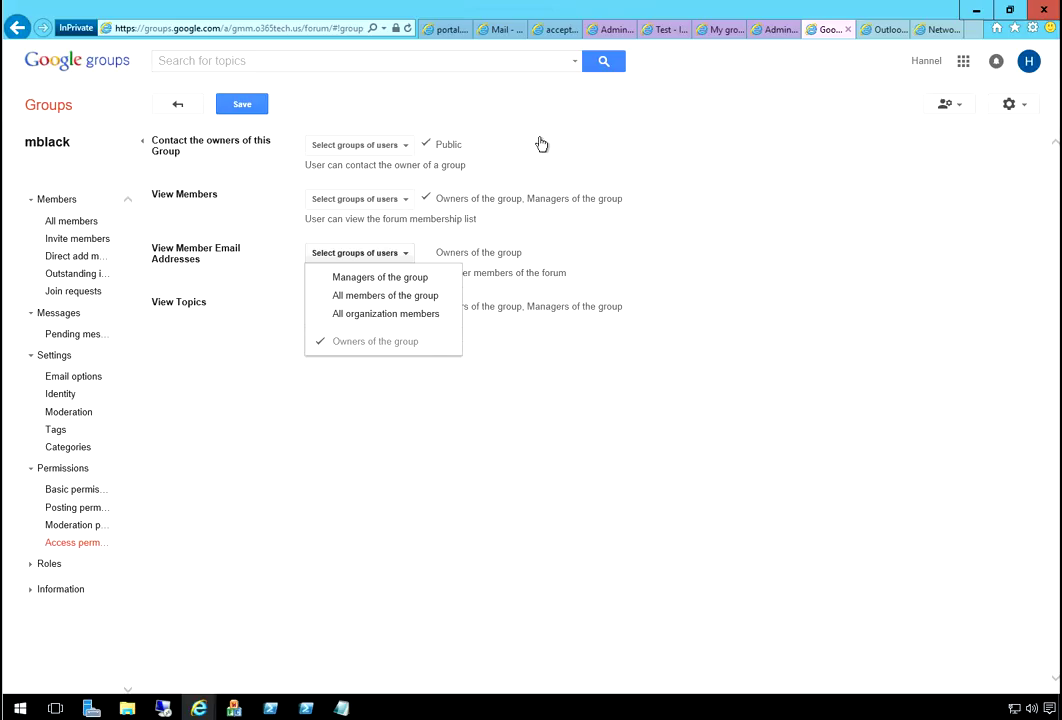
{"action": "left_click", "coordinate": [975, 250]}
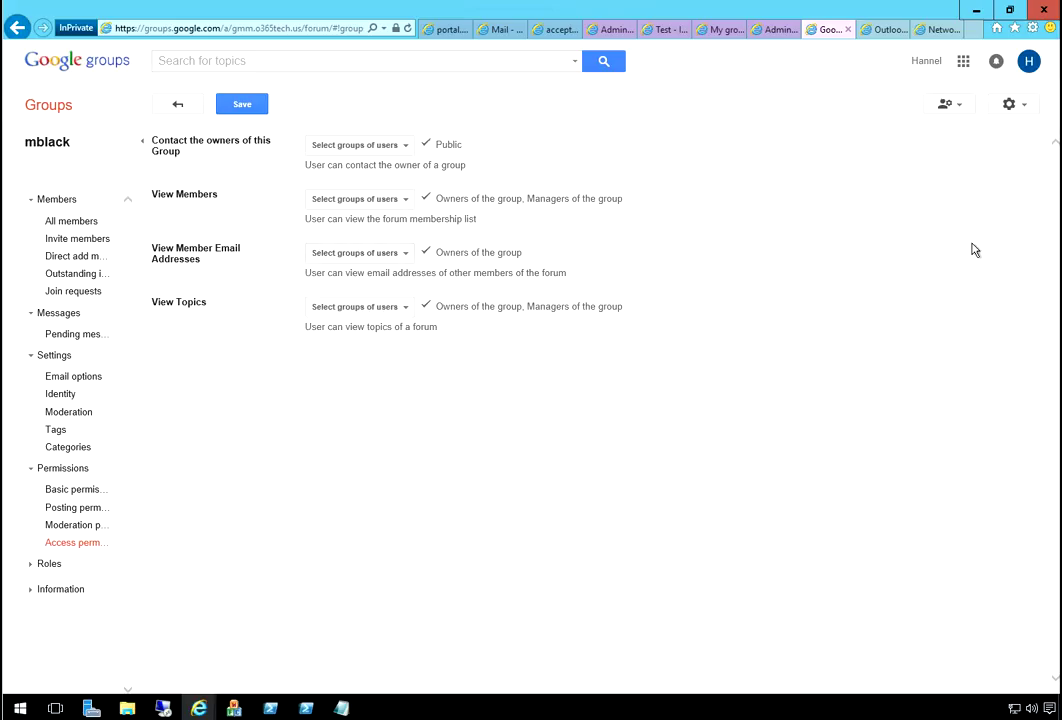
{"action": "left_click", "coordinate": [143, 564]}
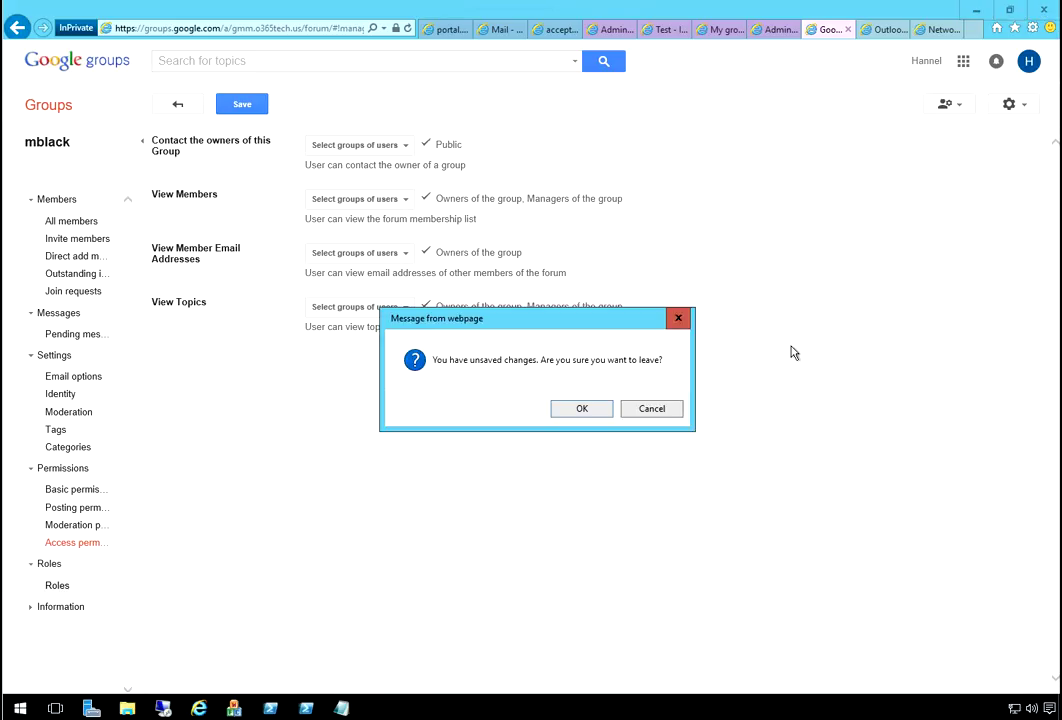
{"action": "key", "text": "Return"}
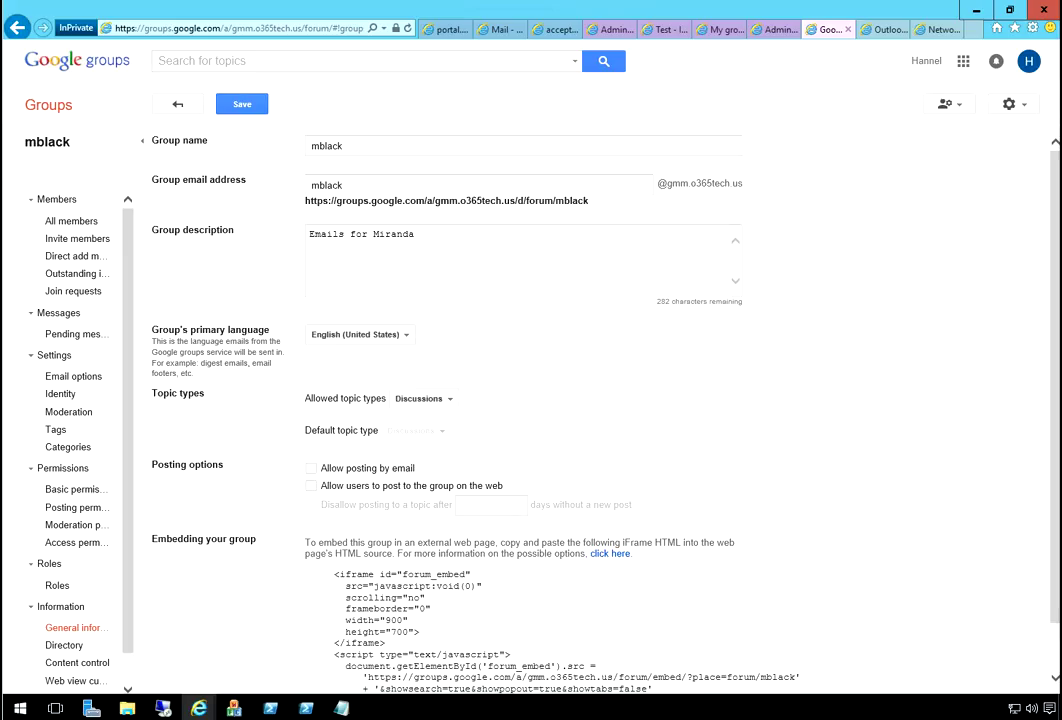
{"action": "scroll", "coordinate": [500, 400], "scroll_direction": "down", "scroll_amount": 2}
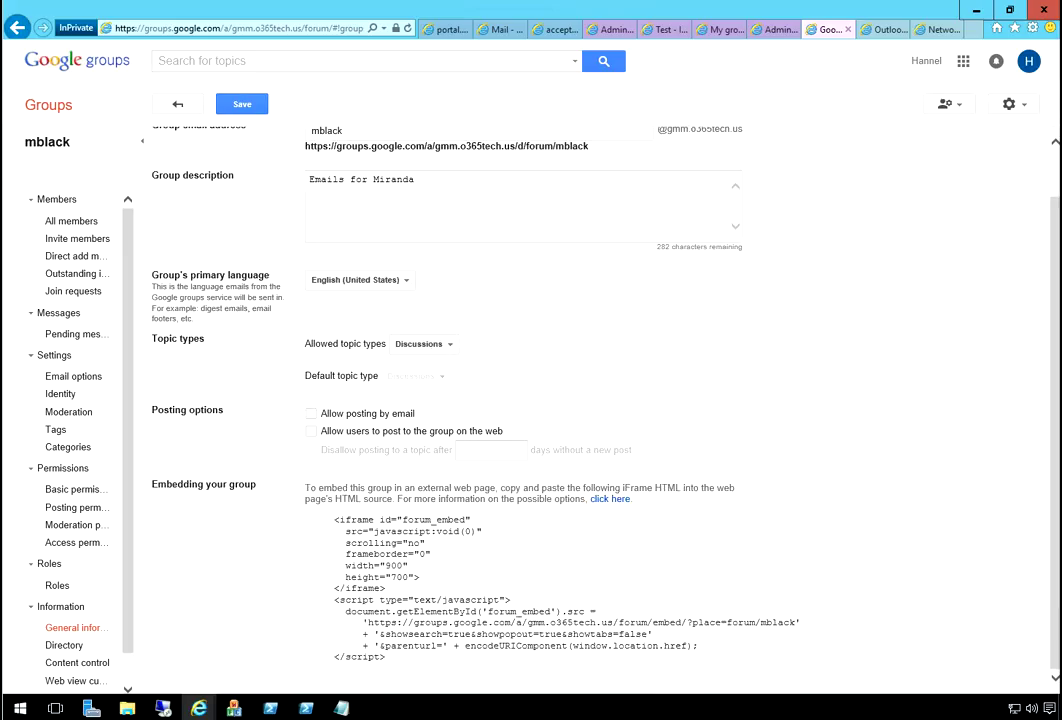
{"action": "left_click", "coordinate": [131, 628]}
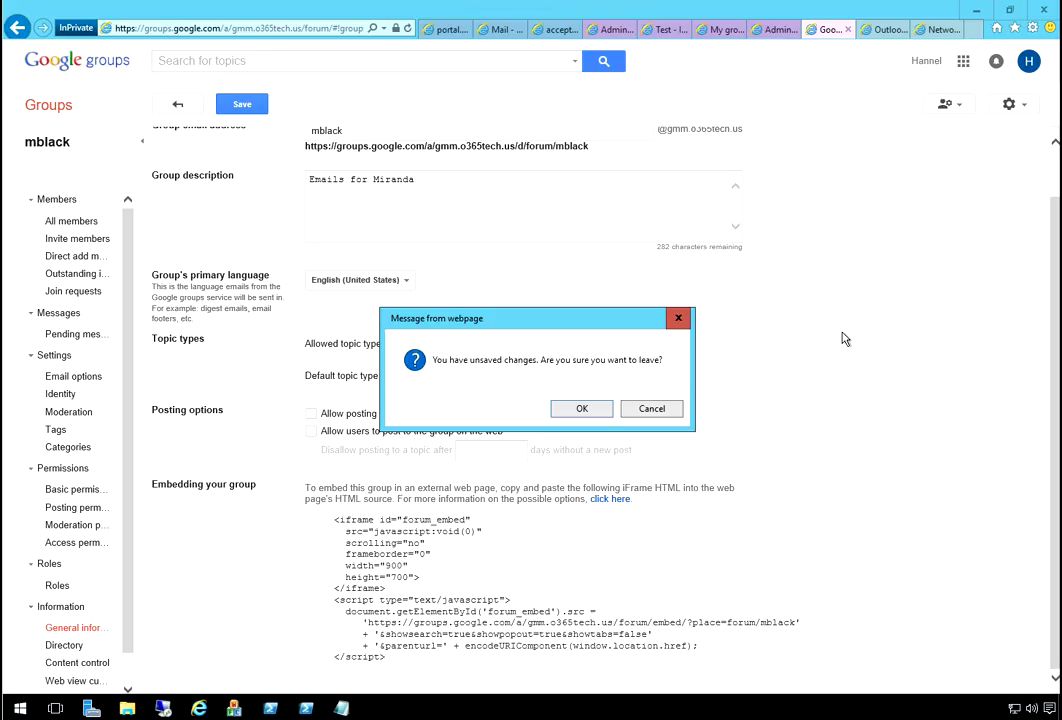
{"action": "key", "text": "Escape"}
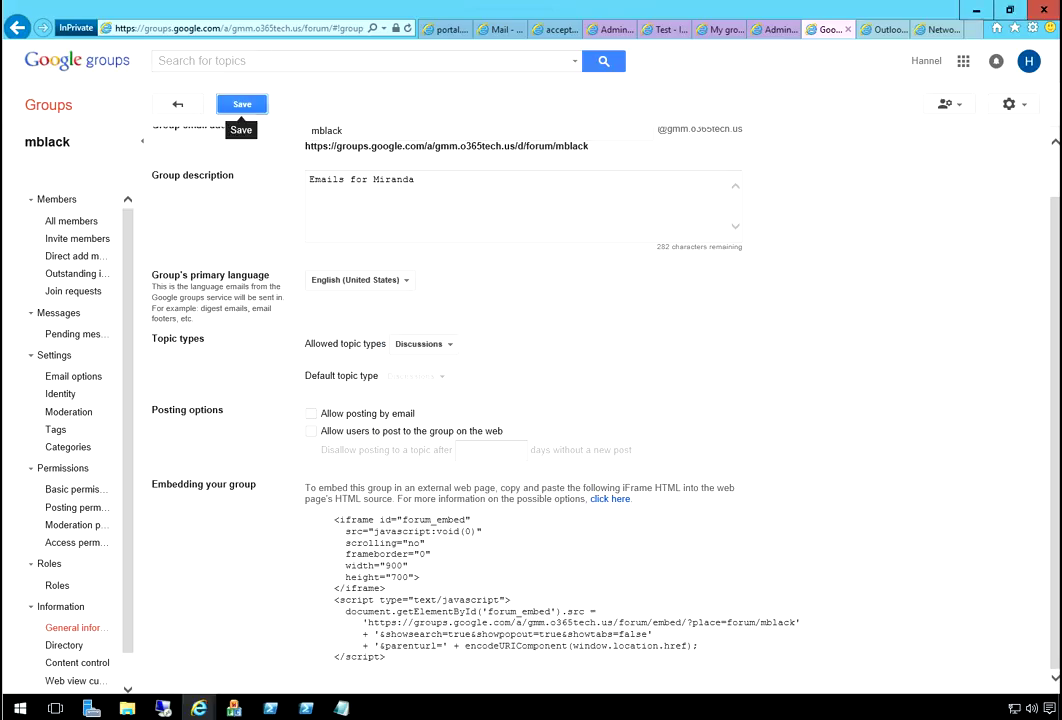
{"action": "left_click", "coordinate": [242, 104]}
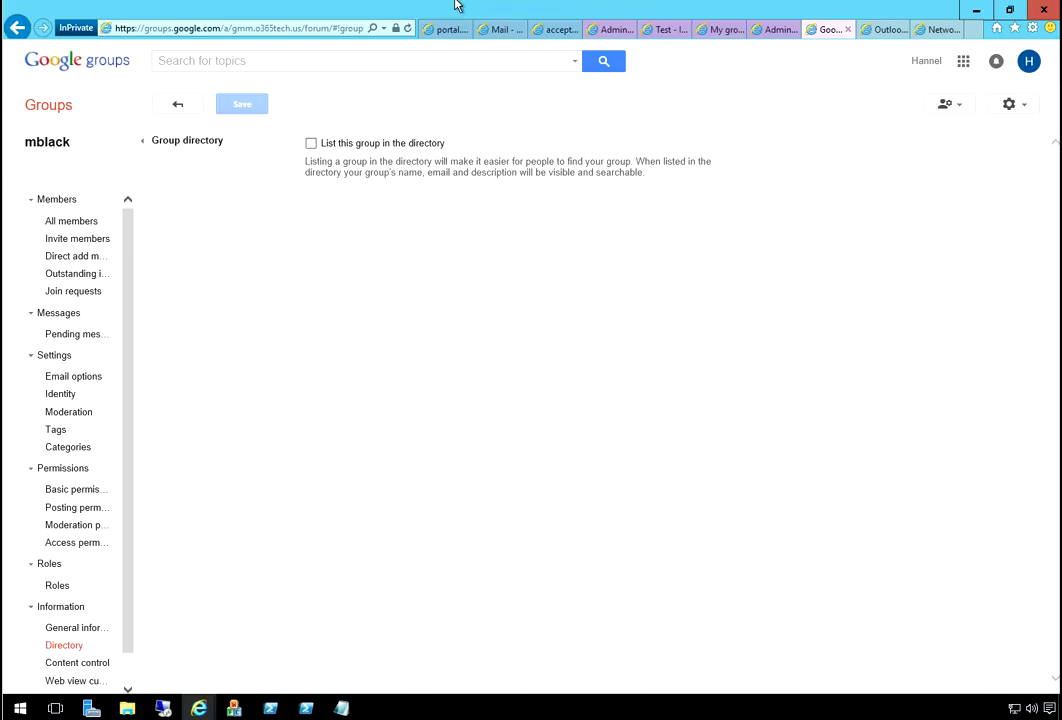
- Toggle 'List this group in the directory' and save the directory setting
{"action": "key", "text": "space"}
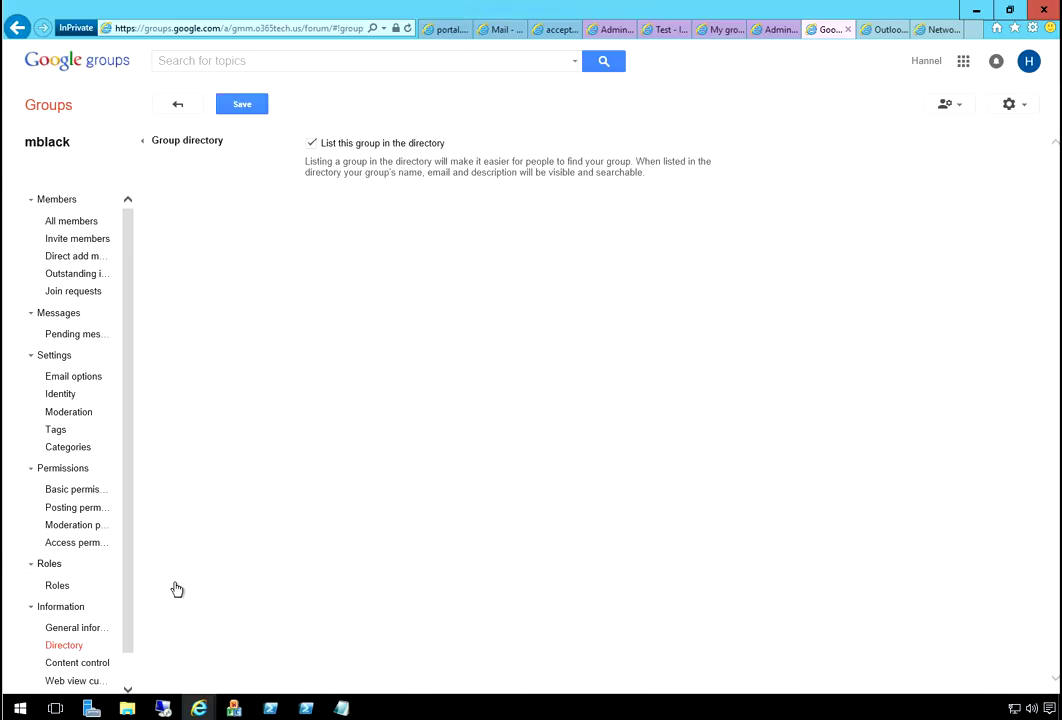
{"action": "left_click", "coordinate": [172, 659]}
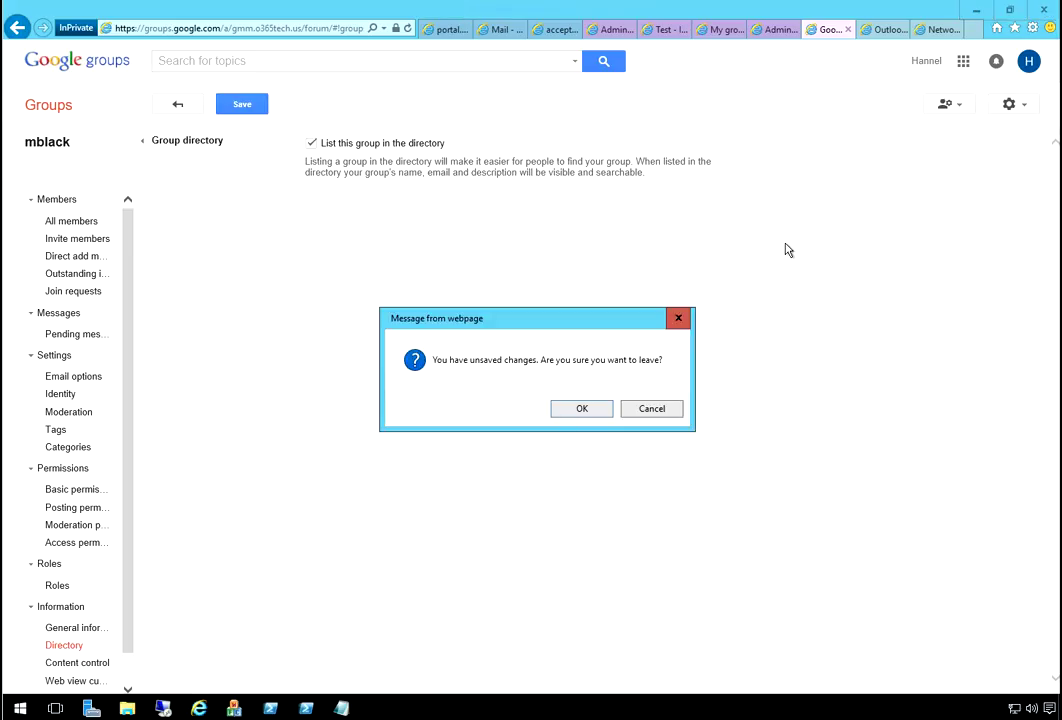
{"action": "key", "text": "Escape"}
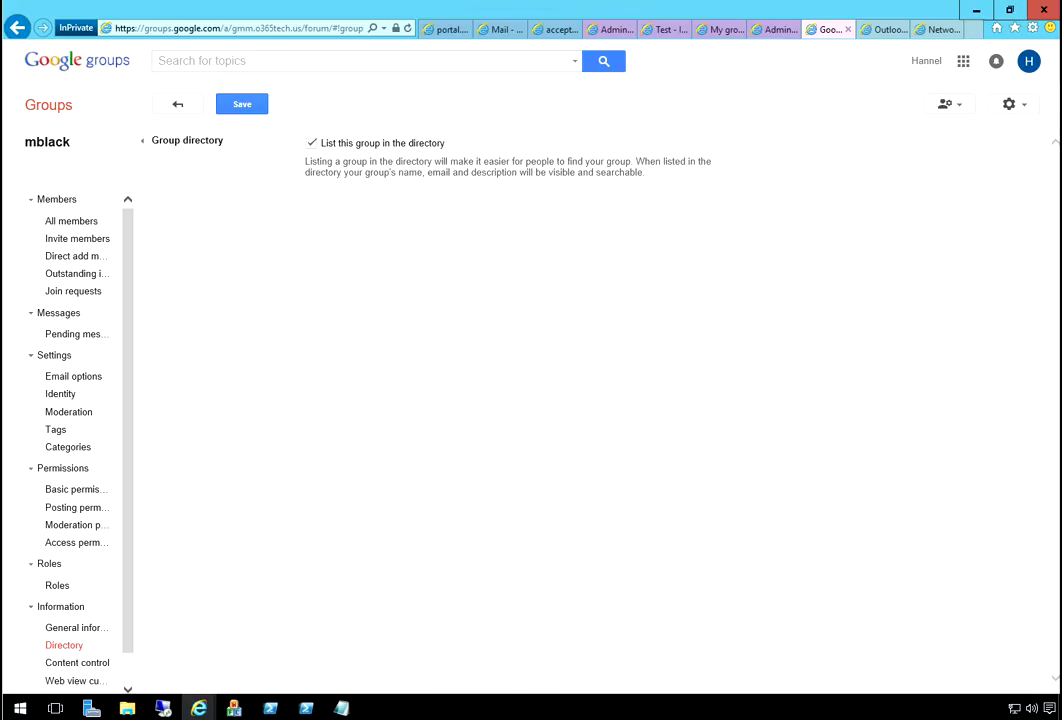
{"action": "left_click", "coordinate": [242, 104]}
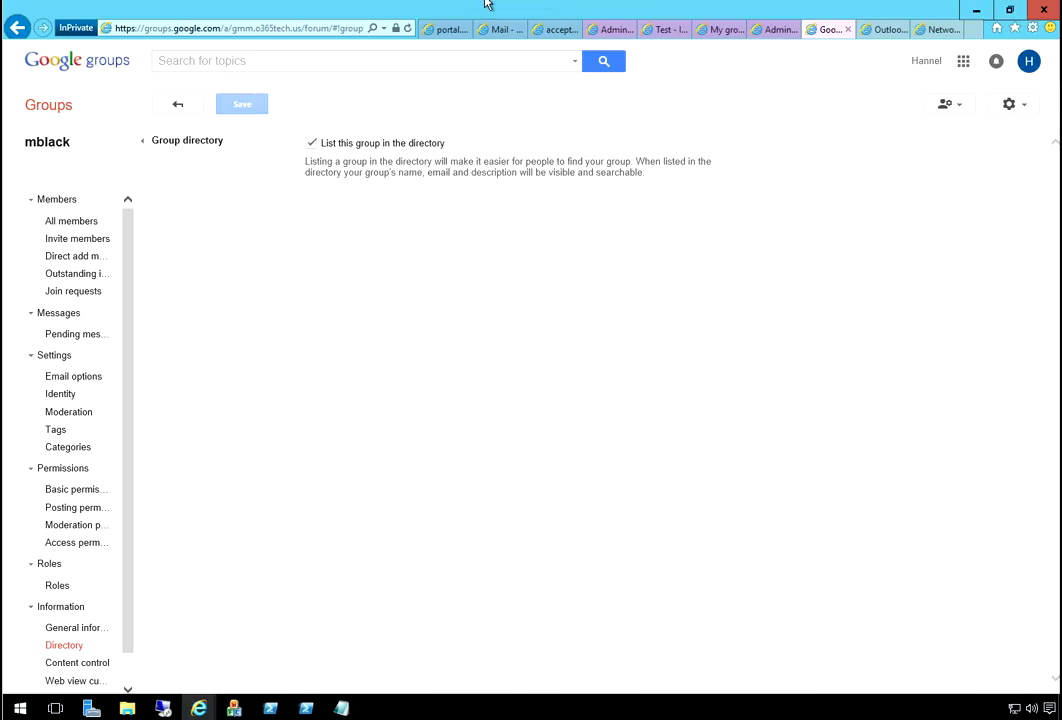
{"action": "left_click", "coordinate": [312, 143]}
{"action": "left_click", "coordinate": [242, 104]}
- Turn off archiving messages to the group, save, and untick grouping emails into threads by subject
{"action": "left_click", "coordinate": [171, 650]}
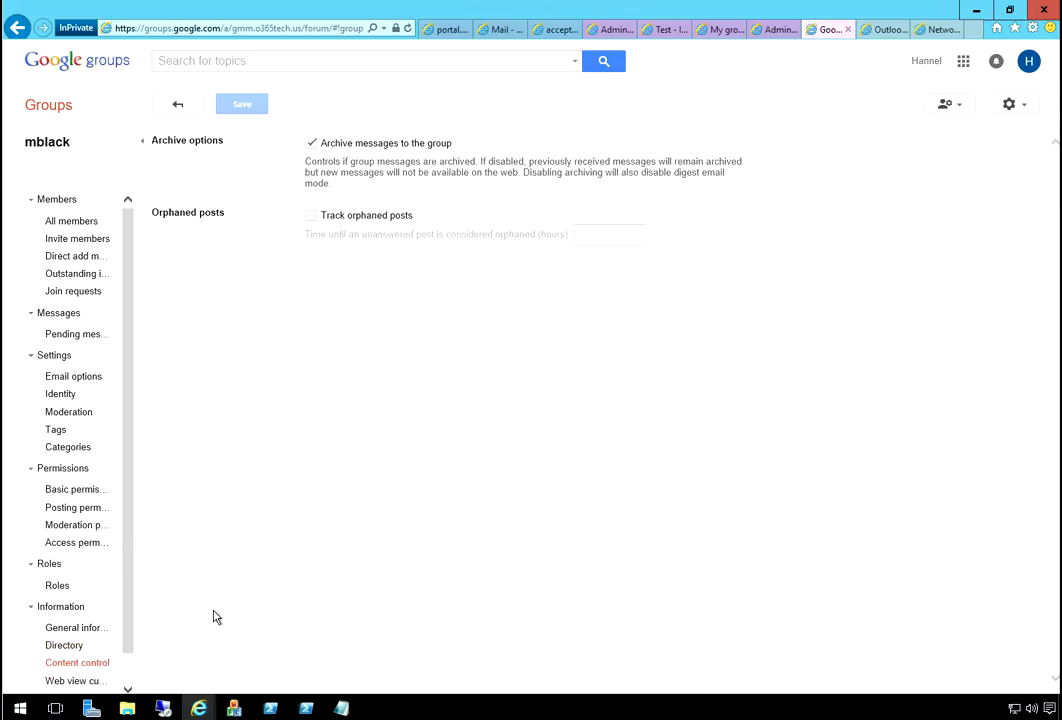
{"action": "key", "text": "space"}
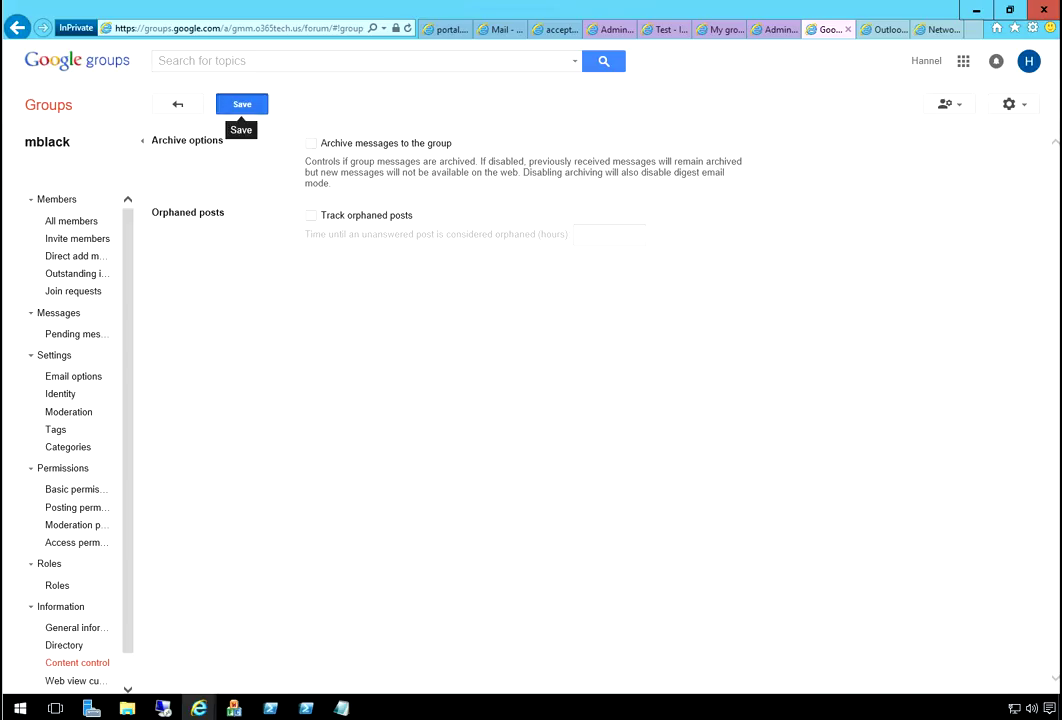
{"action": "left_click", "coordinate": [242, 104]}
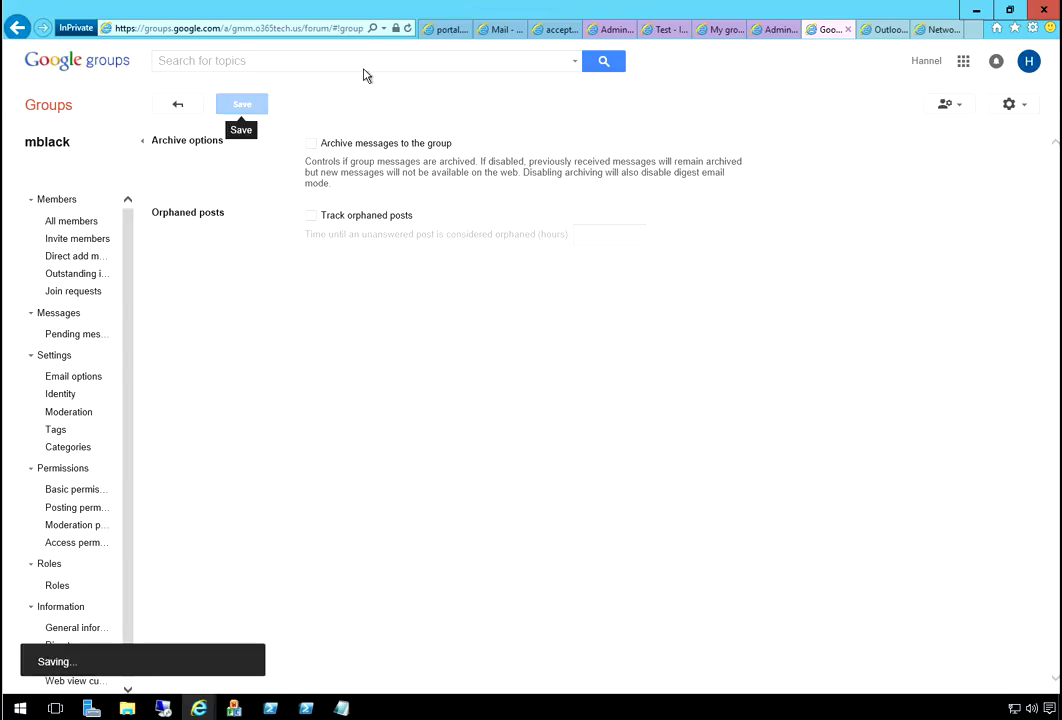
{"action": "left_click", "coordinate": [166, 680]}
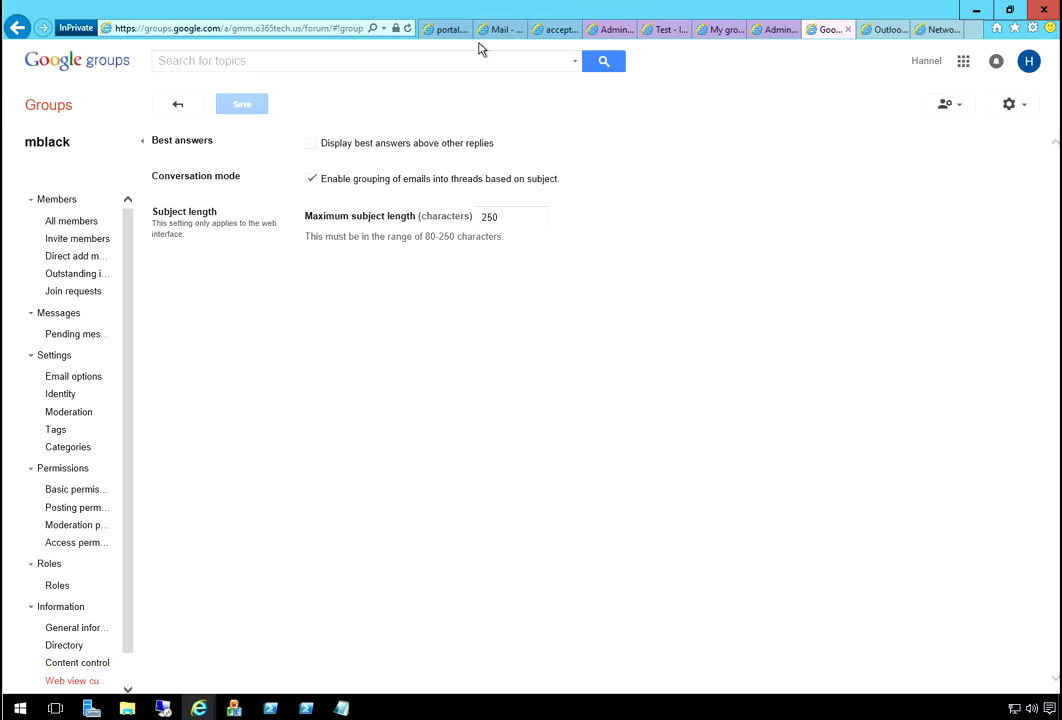
{"action": "left_click", "coordinate": [312, 178]}
- Save the disabled email threading, close the Groups tab, and sign back in with the account password
{"action": "left_click", "coordinate": [242, 104]}
{"action": "key", "text": "ctrl+w"}
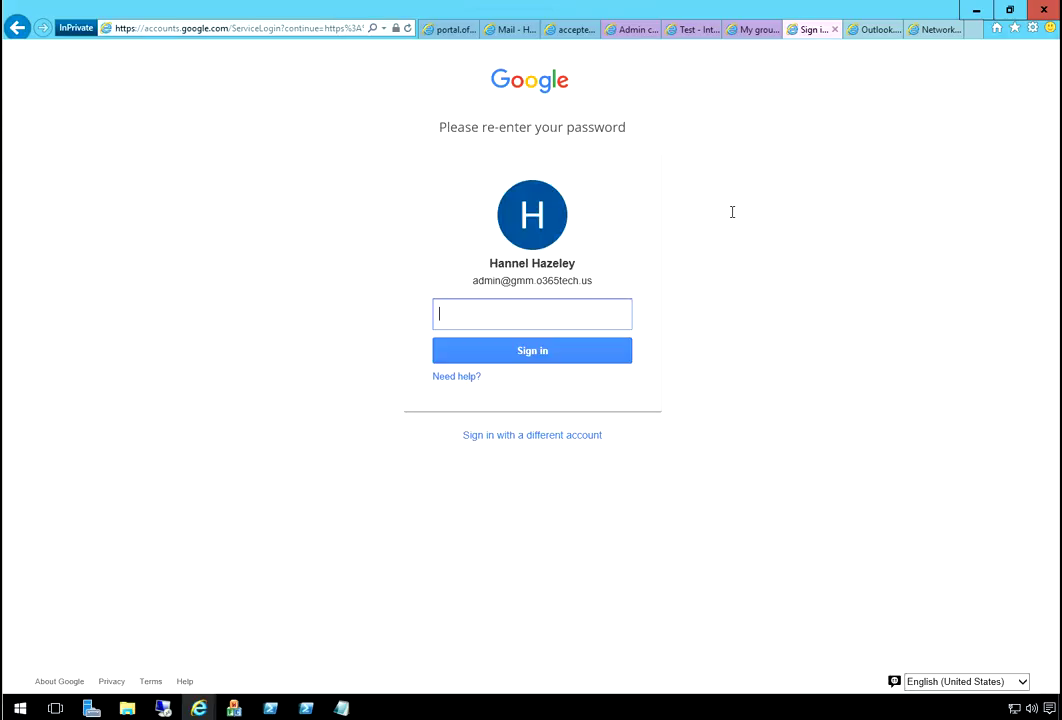
{"action": "type", "text": "•••"}
{"action": "key", "text": "BackSpace"}
{"action": "key", "text": "BackSpace"}
{"action": "key", "text": "BackSpace"}
{"action": "type", "text": "••••••••••"}
{"action": "key", "text": "Return"}
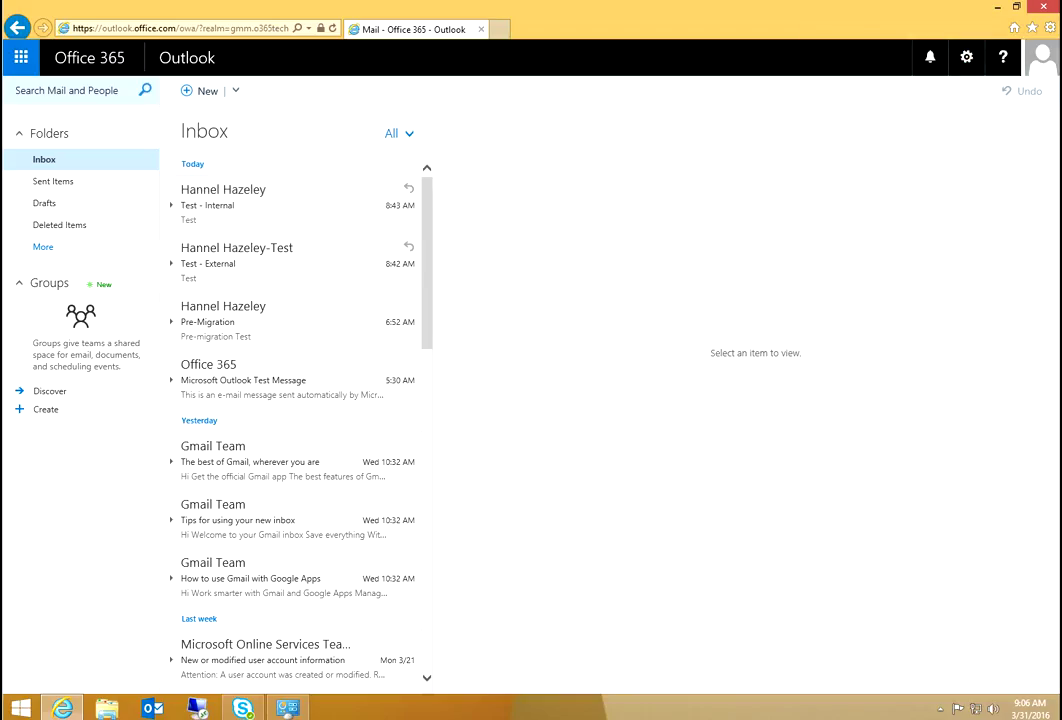
- Open and close the Outlook on the web account menu, then head back to the Google Admin console
{"action": "left_click", "coordinate": [1042, 57]}
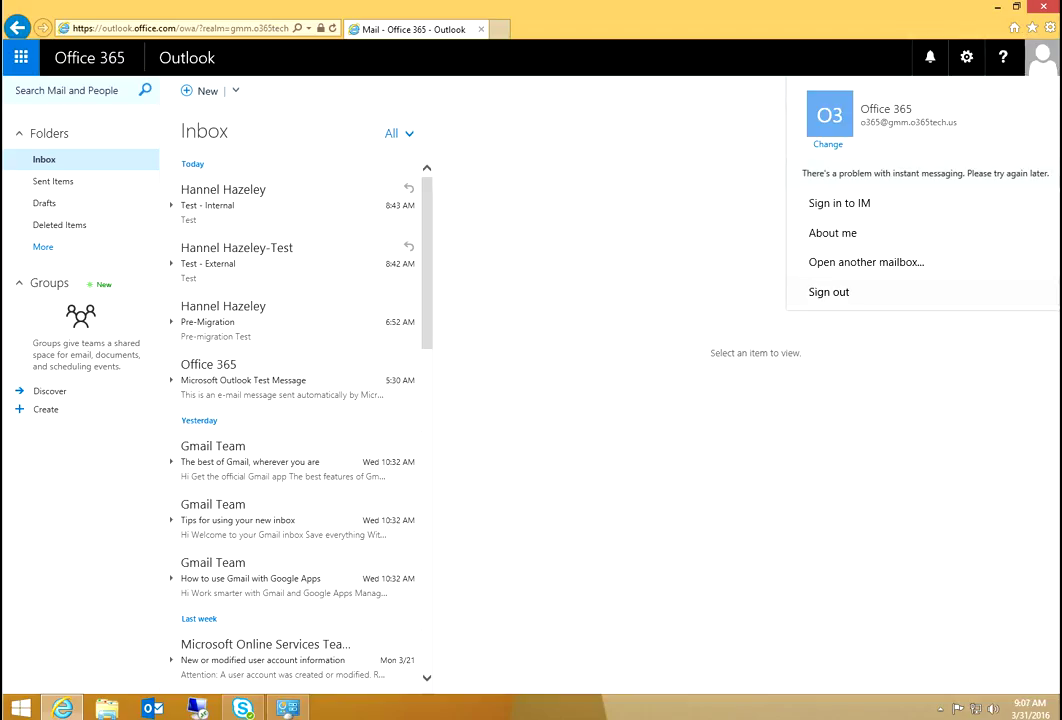
{"action": "key", "text": "Escape"}
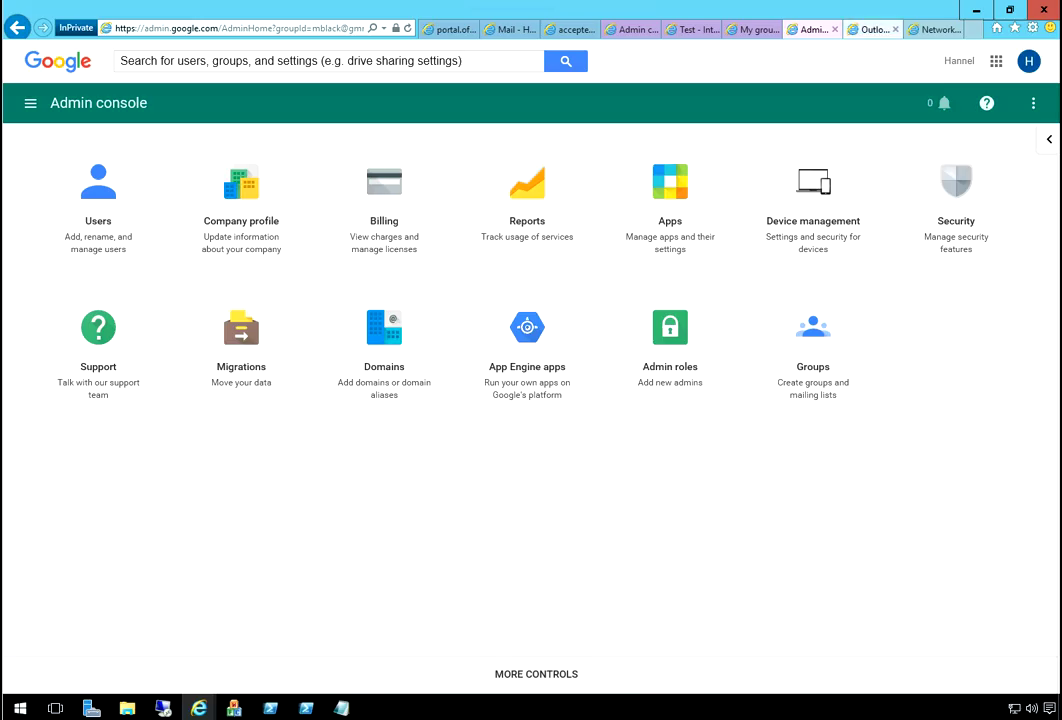
{"action": "left_click", "coordinate": [870, 29]}
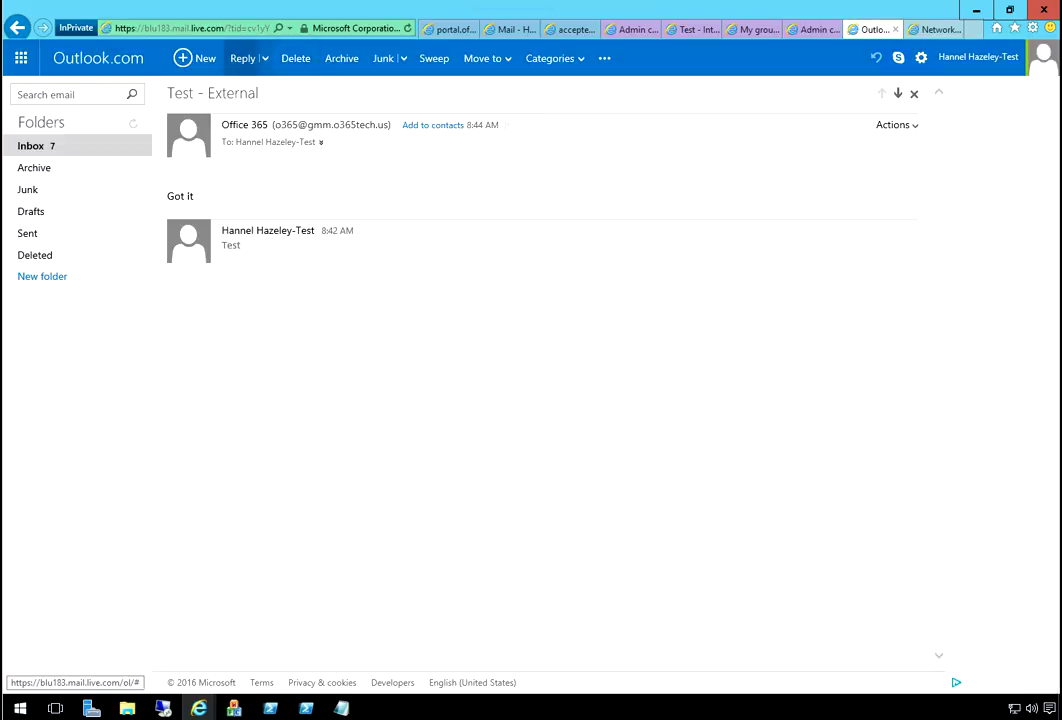
{"action": "left_click", "coordinate": [195, 58]}
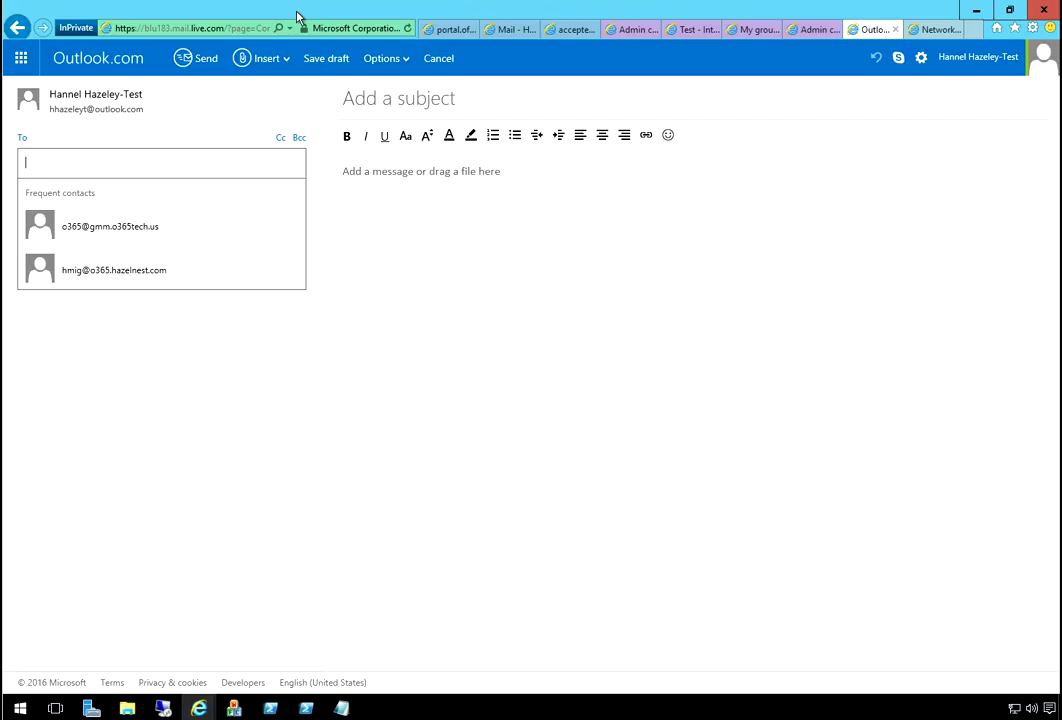
{"action": "key", "text": "ctrl+v"}
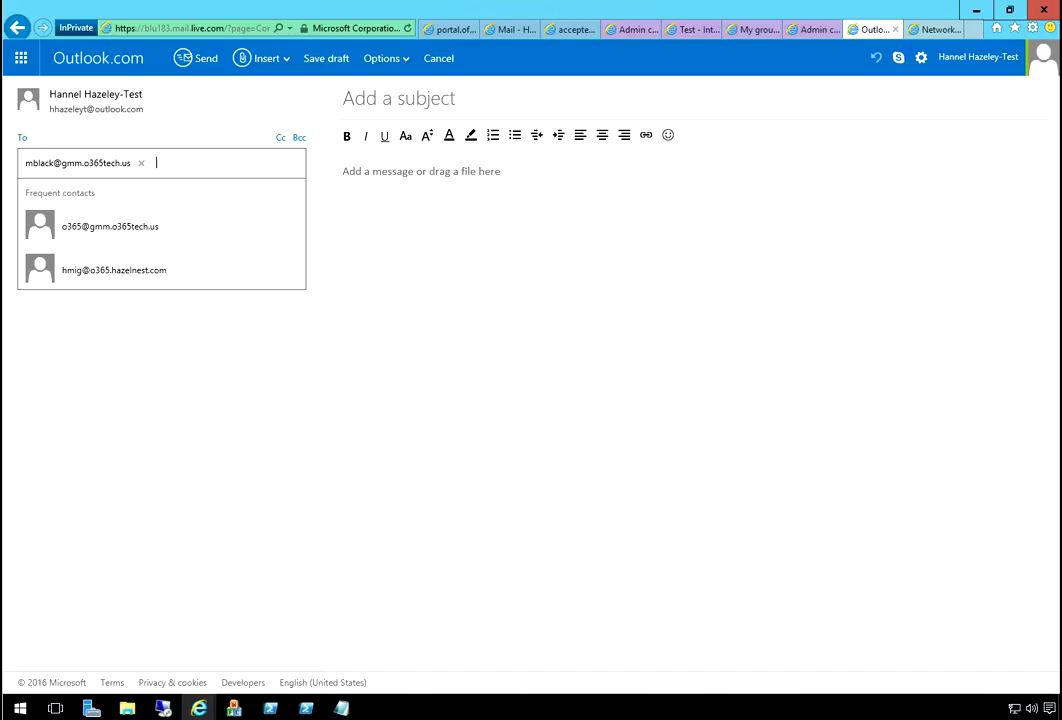
{"action": "left_click", "coordinate": [400, 98]}
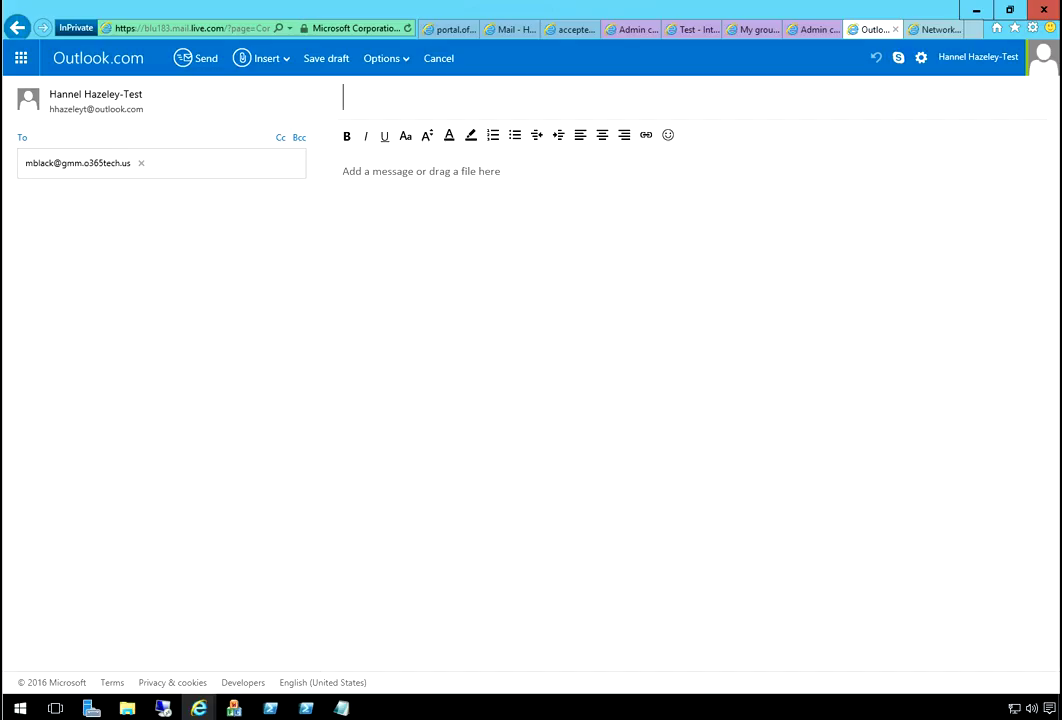
{"action": "type", "text": "1St email"}
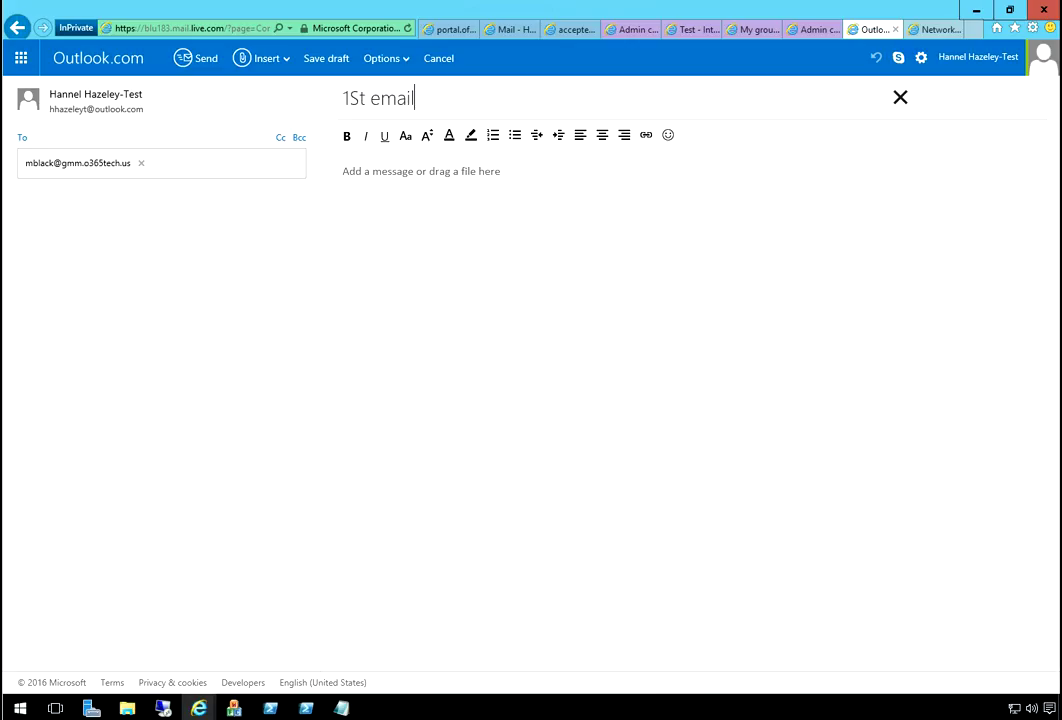
{"action": "key", "text": "Tab"}
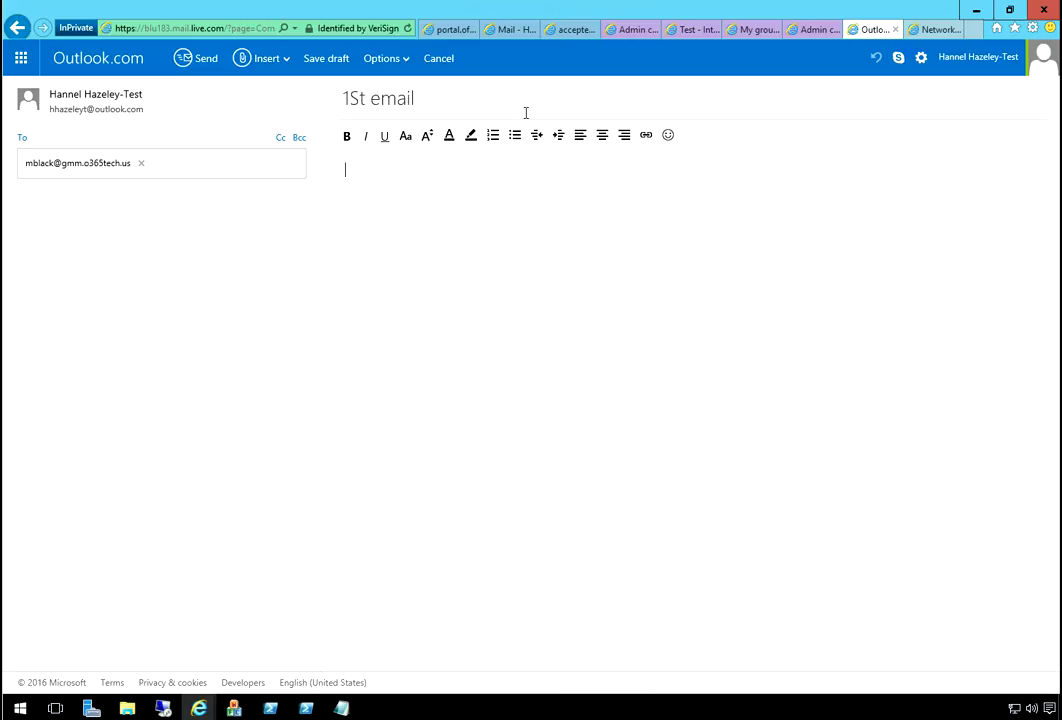
{"action": "type", "text": "Test"}
{"action": "left_click", "coordinate": [196, 58]}
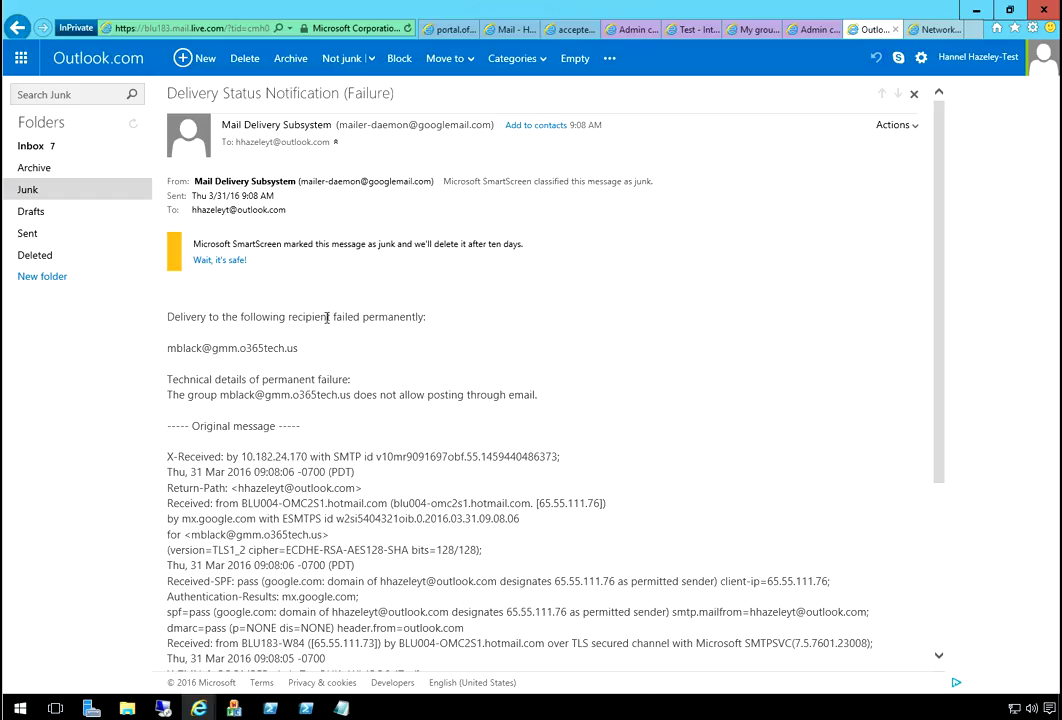
{"action": "left_click_drag", "start_coordinate": [355, 316], "coordinate": [704, 295]}
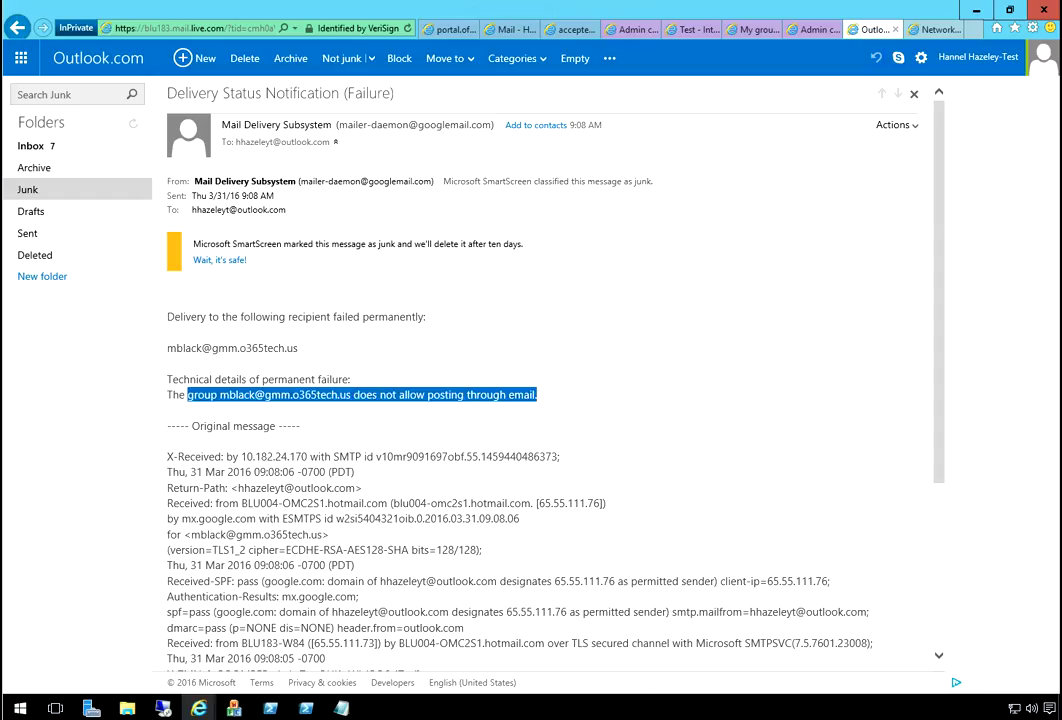
{"action": "left_click", "coordinate": [692, 30]}
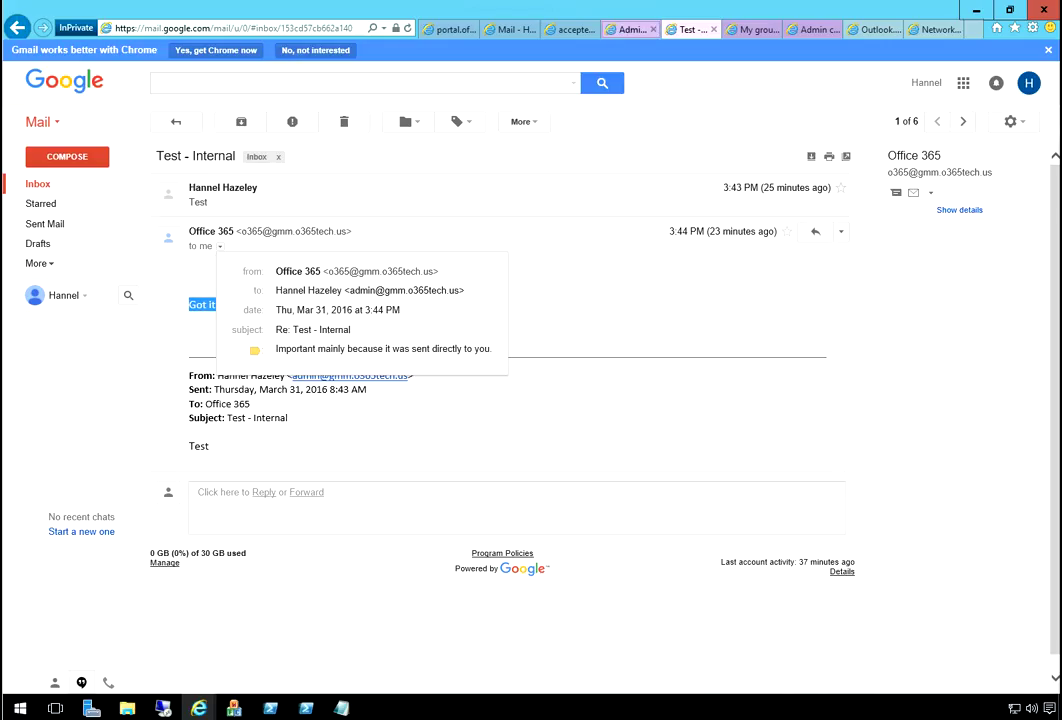
{"action": "left_click", "coordinate": [632, 29]}
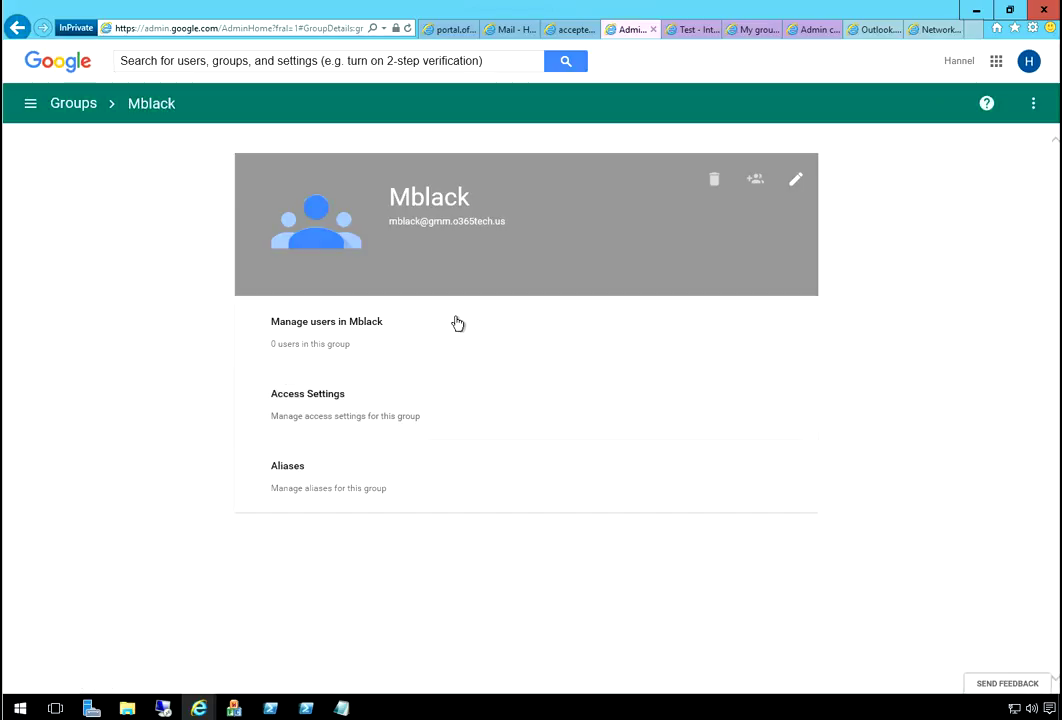
{"action": "left_click", "coordinate": [457, 323]}
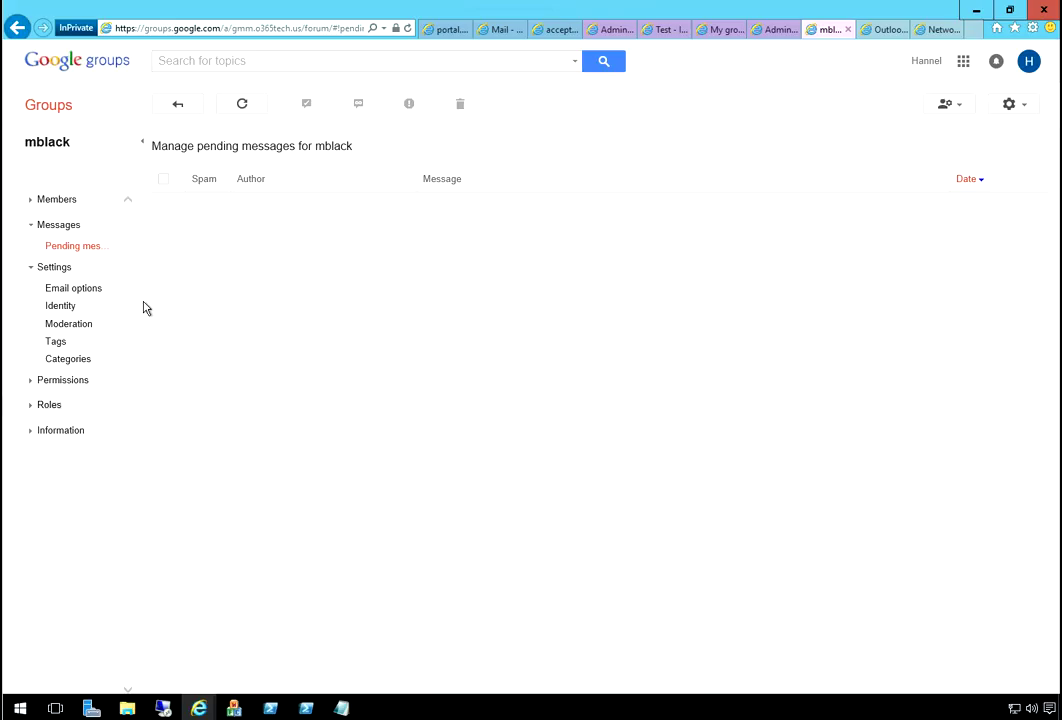
{"action": "key", "text": "Return"}
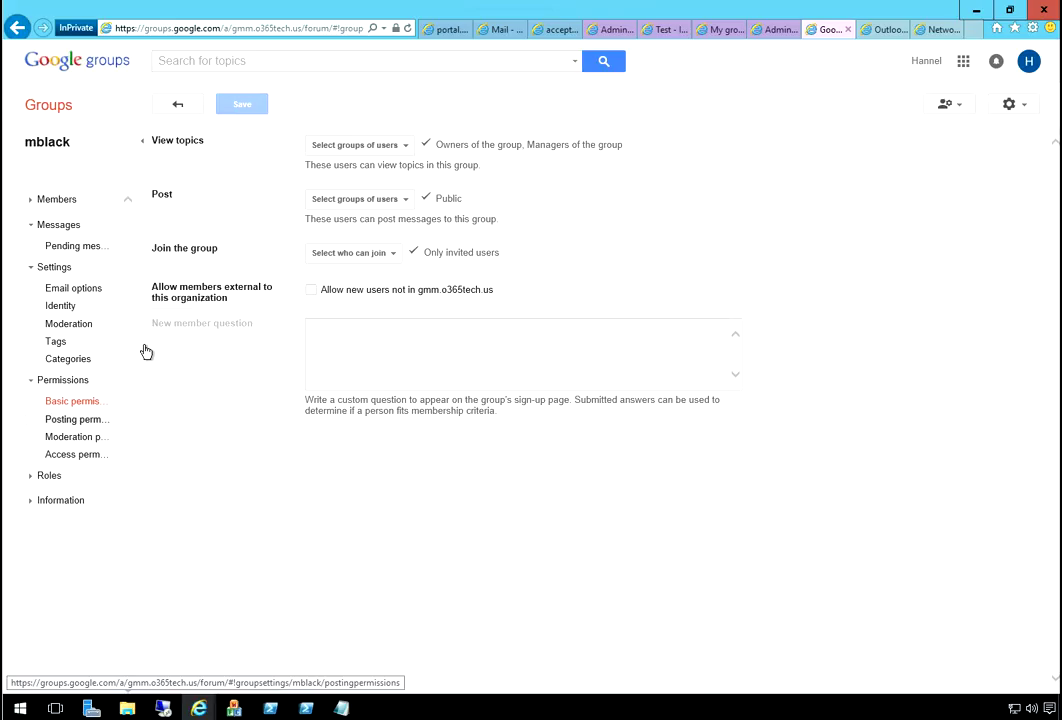
{"action": "key", "text": "Return"}
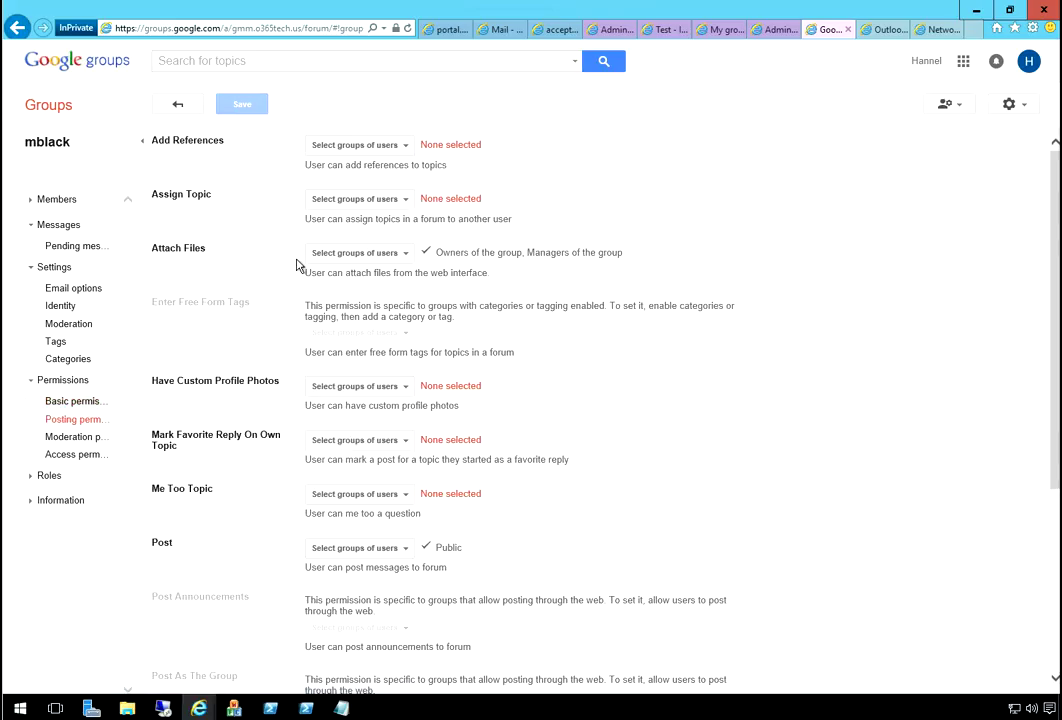
{"action": "scroll", "coordinate": [378, 234], "scroll_direction": "down", "scroll_amount": 3}
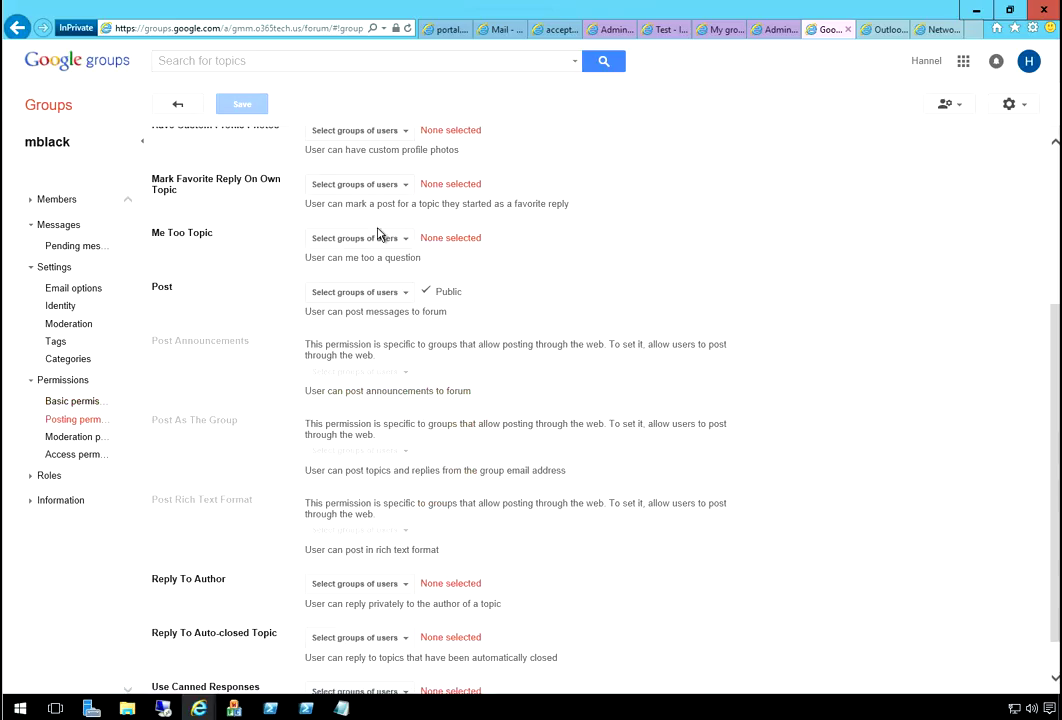
{"action": "scroll", "coordinate": [378, 234], "scroll_direction": "down", "scroll_amount": 1}
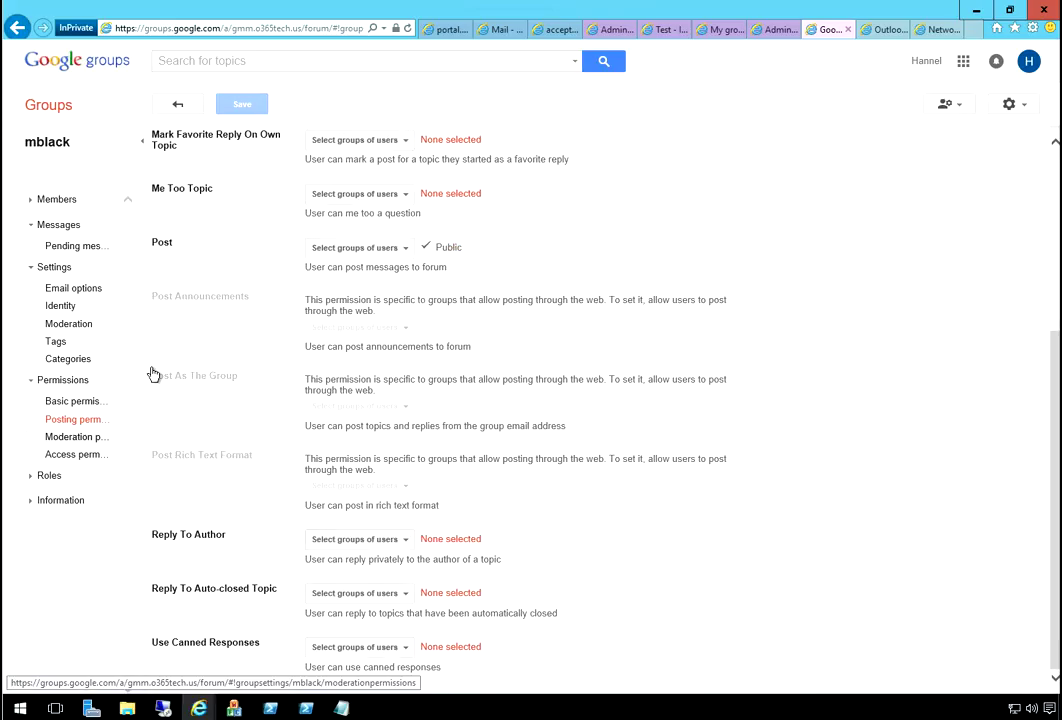
{"action": "key", "text": "Return"}
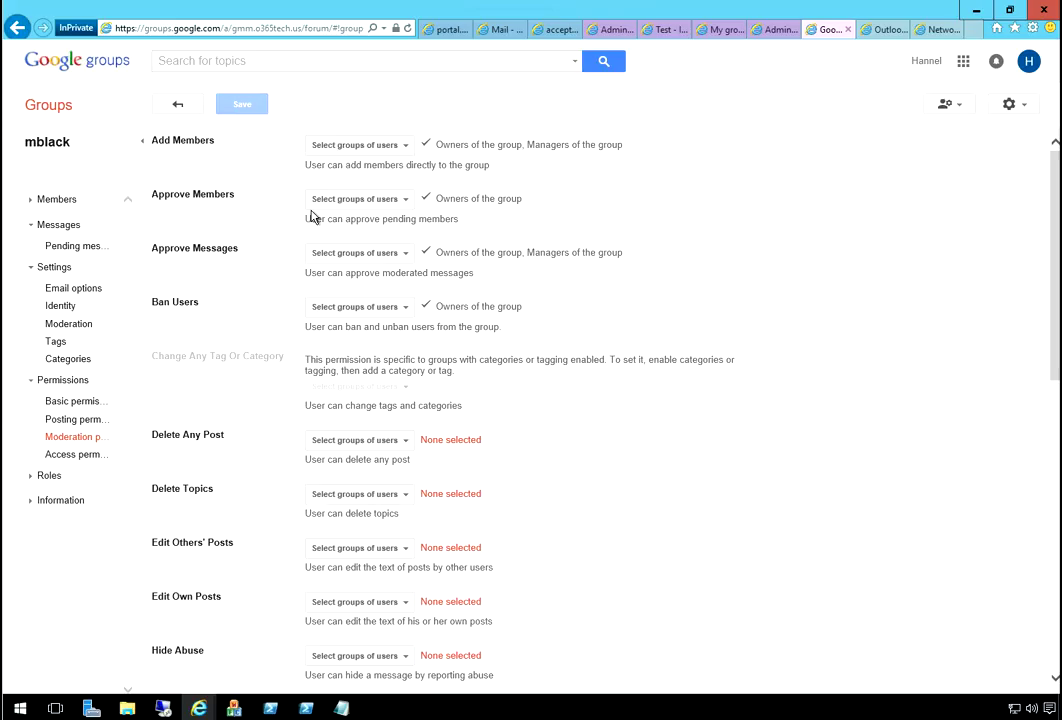
{"action": "scroll", "coordinate": [405, 376], "scroll_direction": "down", "scroll_amount": 10}
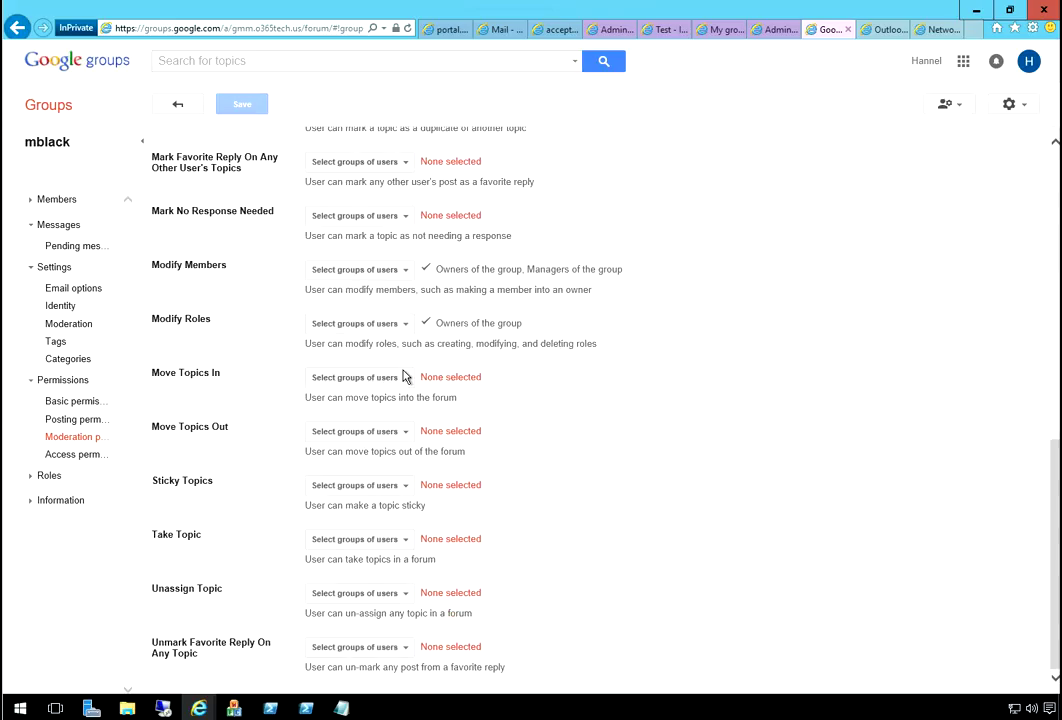
{"action": "key", "text": "Tab"}
{"action": "key", "text": "Return"}
- Under Information > General information, enable 'Allow posting by email' and save
{"action": "key", "text": "Tab"}
{"action": "key", "text": "Tab"}
{"action": "key", "text": "Return"}
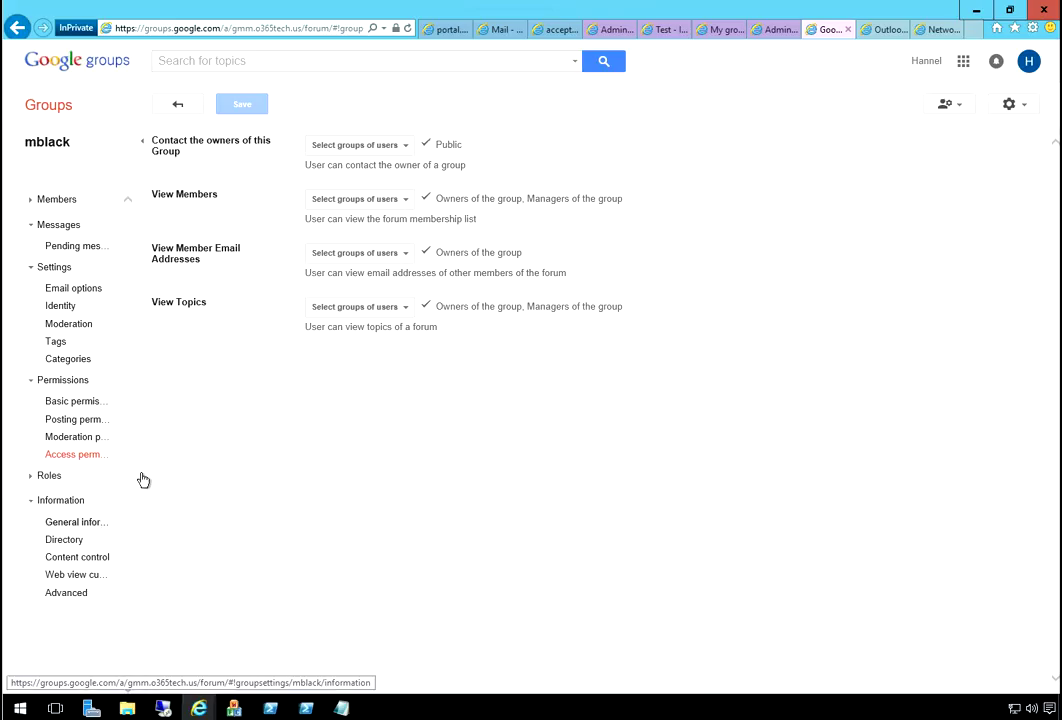
{"action": "key", "text": "Tab"}
{"action": "key", "text": "Return"}
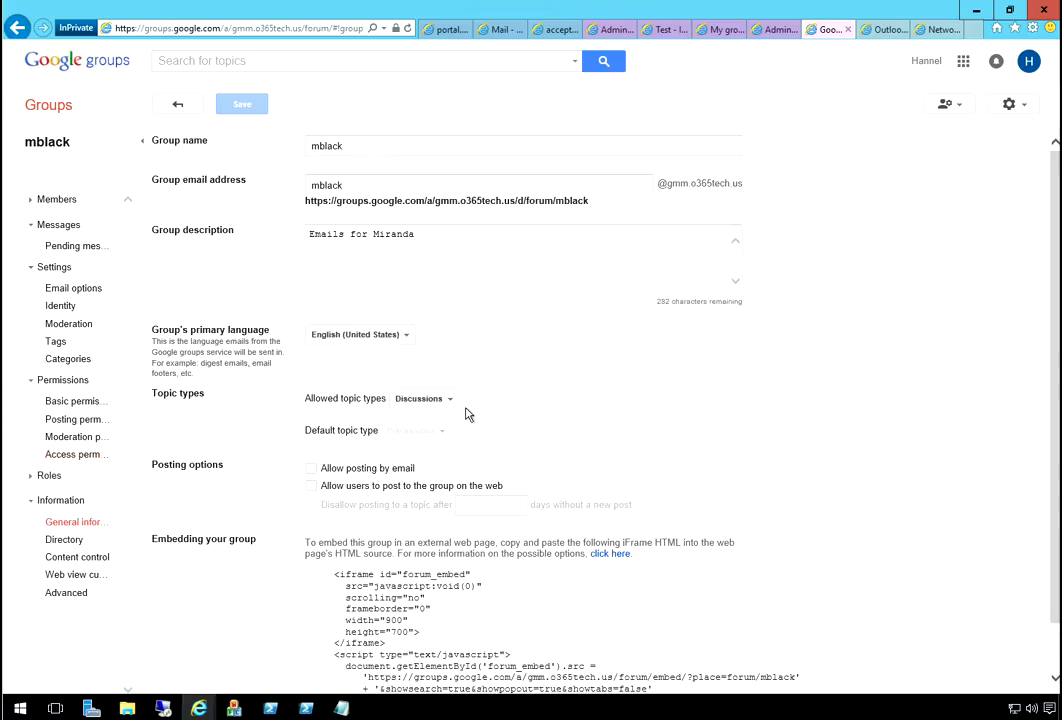
{"action": "left_click", "coordinate": [311, 468]}
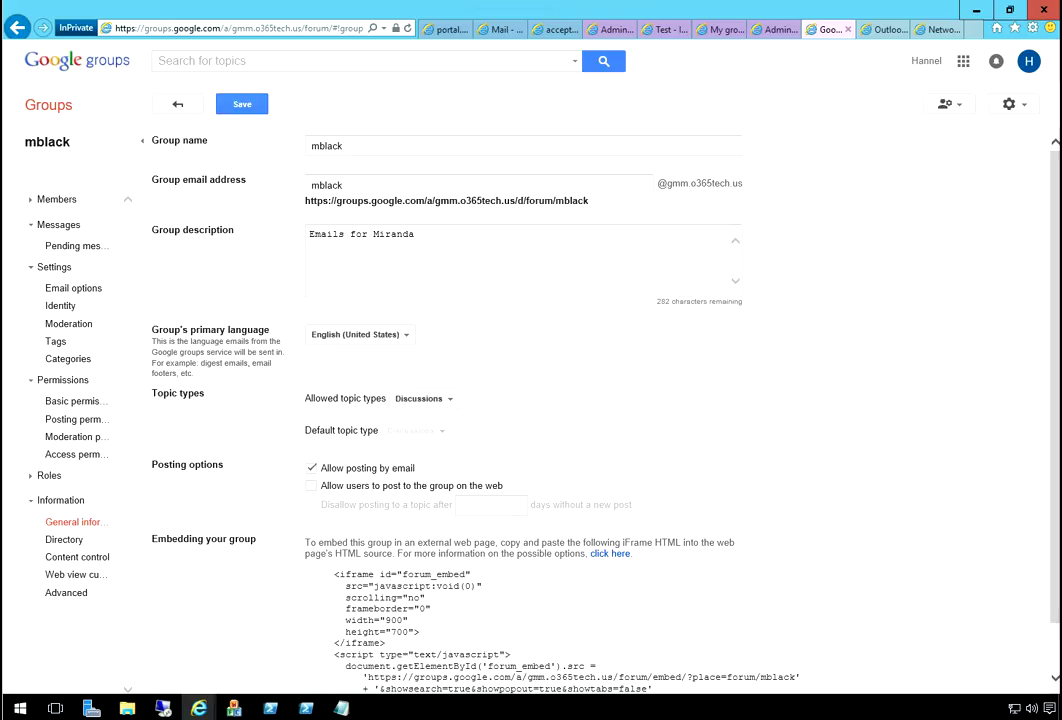
{"action": "left_click", "coordinate": [241, 104]}
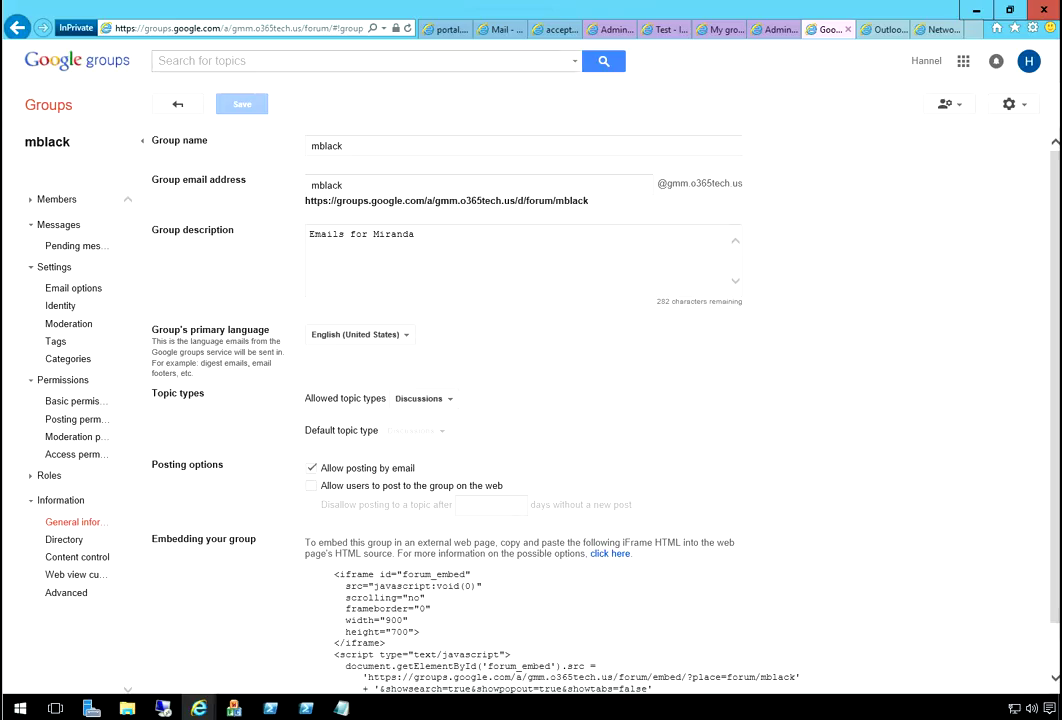
{"action": "left_click", "coordinate": [880, 29]}
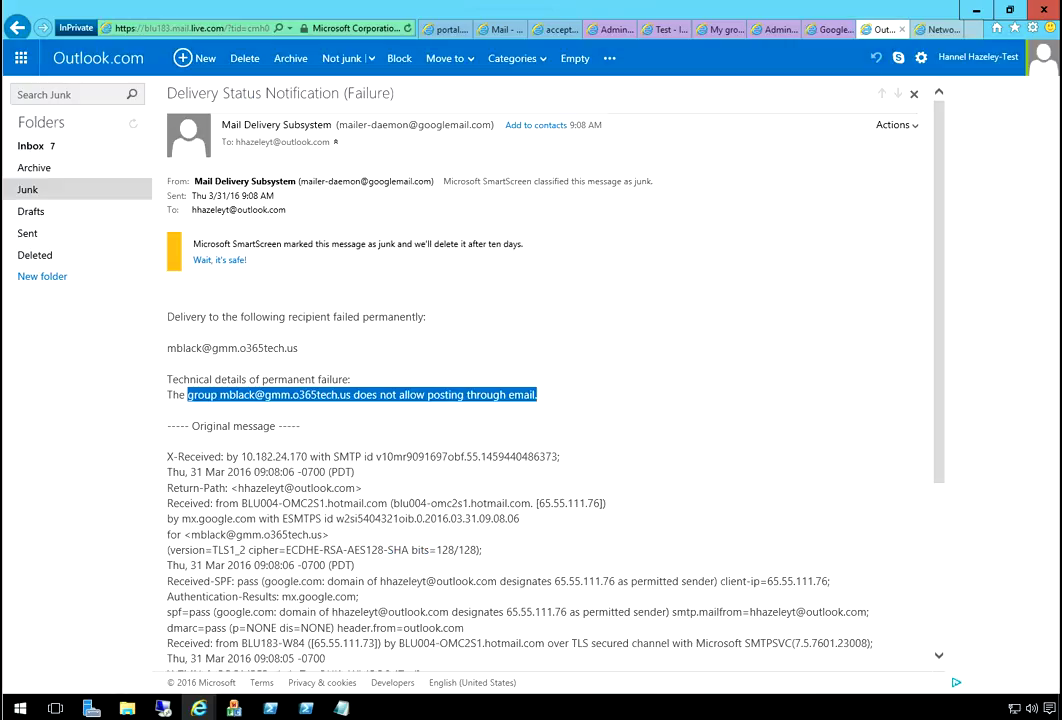
{"action": "key", "text": "n"}
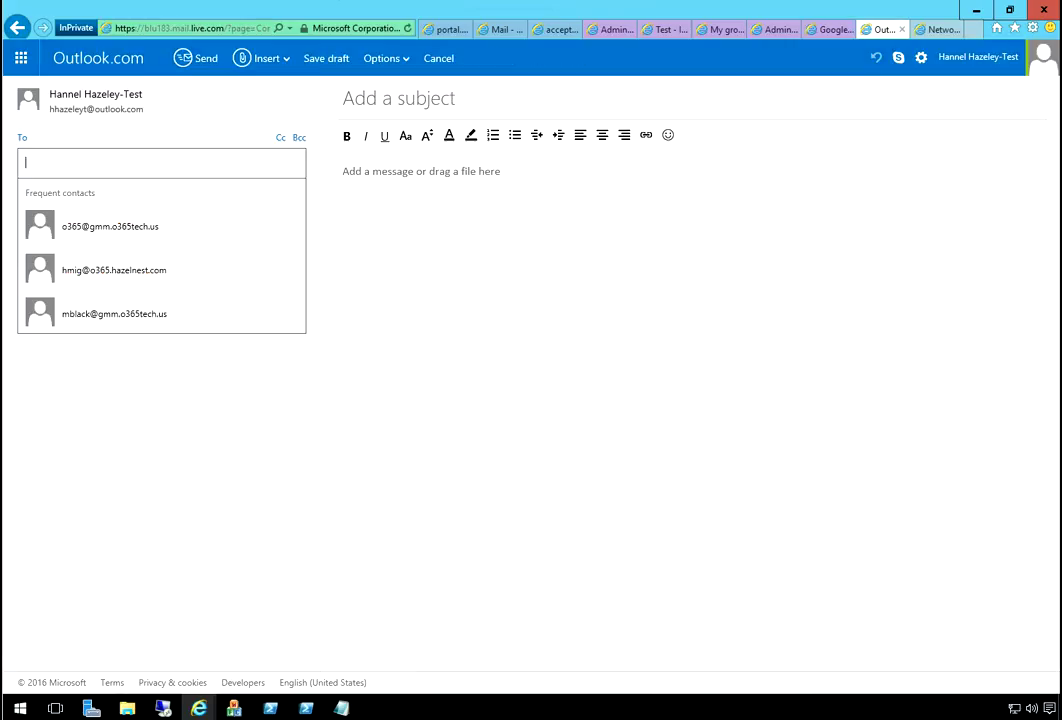
{"action": "key", "text": "Down"}
{"action": "key", "text": "Down"}
{"action": "key", "text": "Down"}
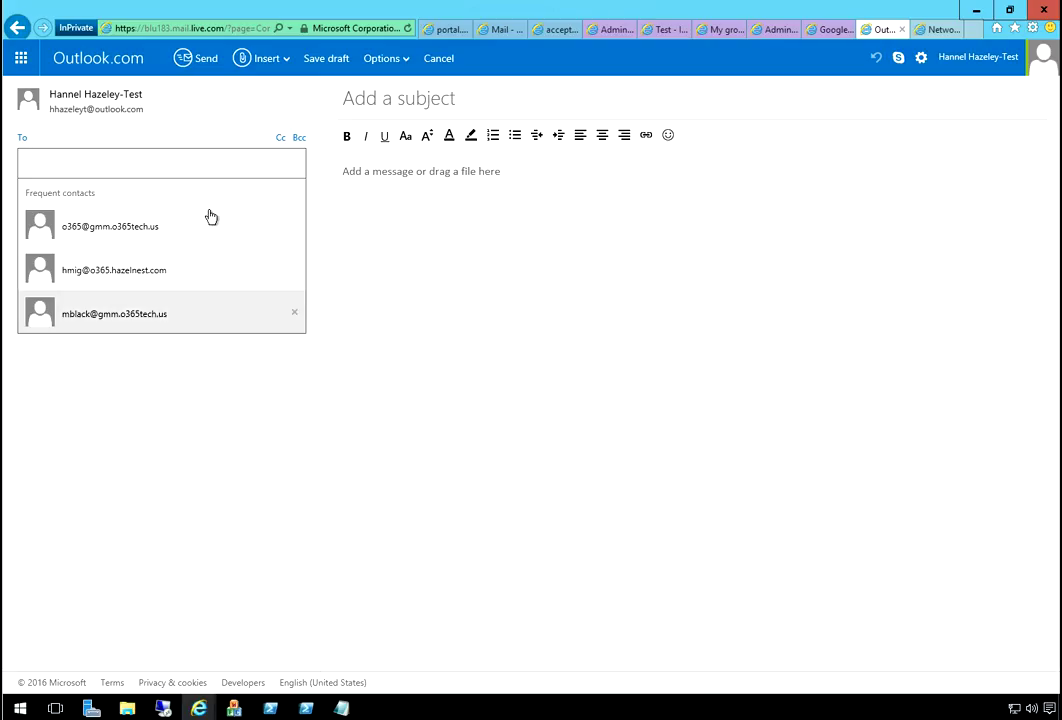
{"action": "key", "text": "Return"}
{"action": "key", "text": "Tab"}
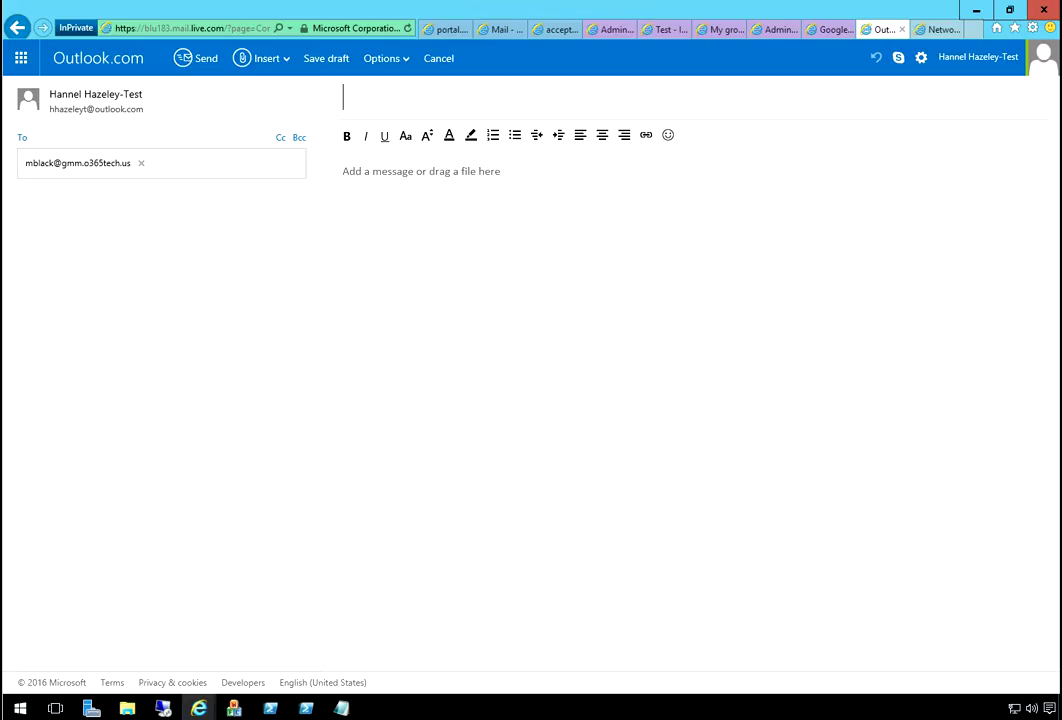
{"action": "type", "text": "2nd email"}
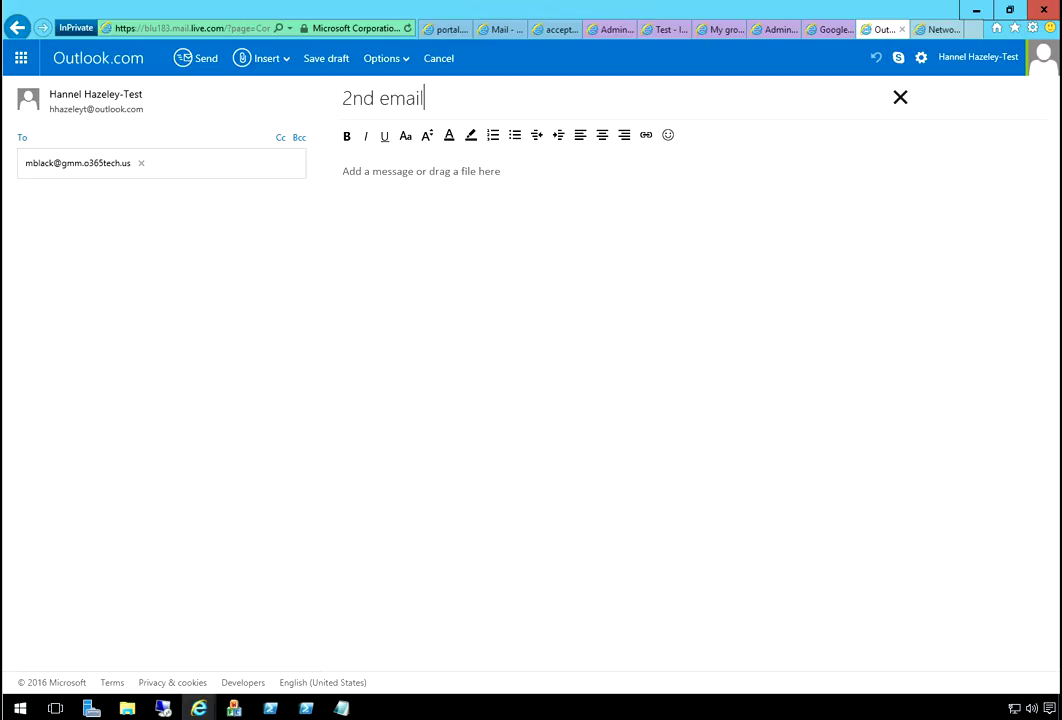
{"action": "key", "text": "Tab"}
{"action": "type", "text": "Test"}
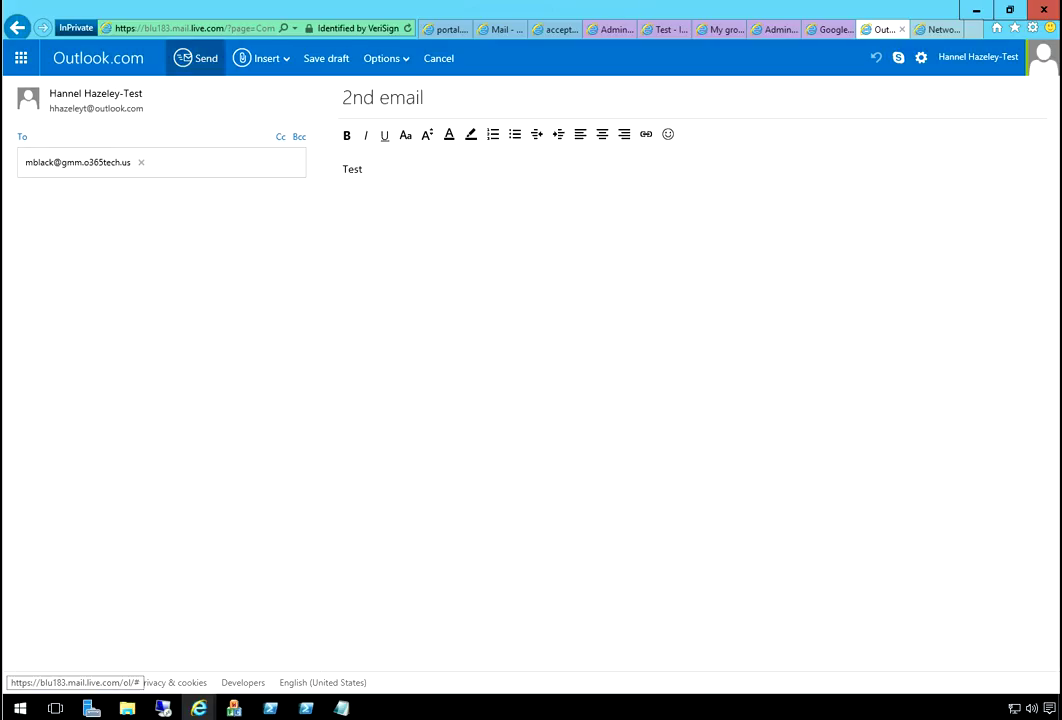
{"action": "left_click", "coordinate": [190, 58]}
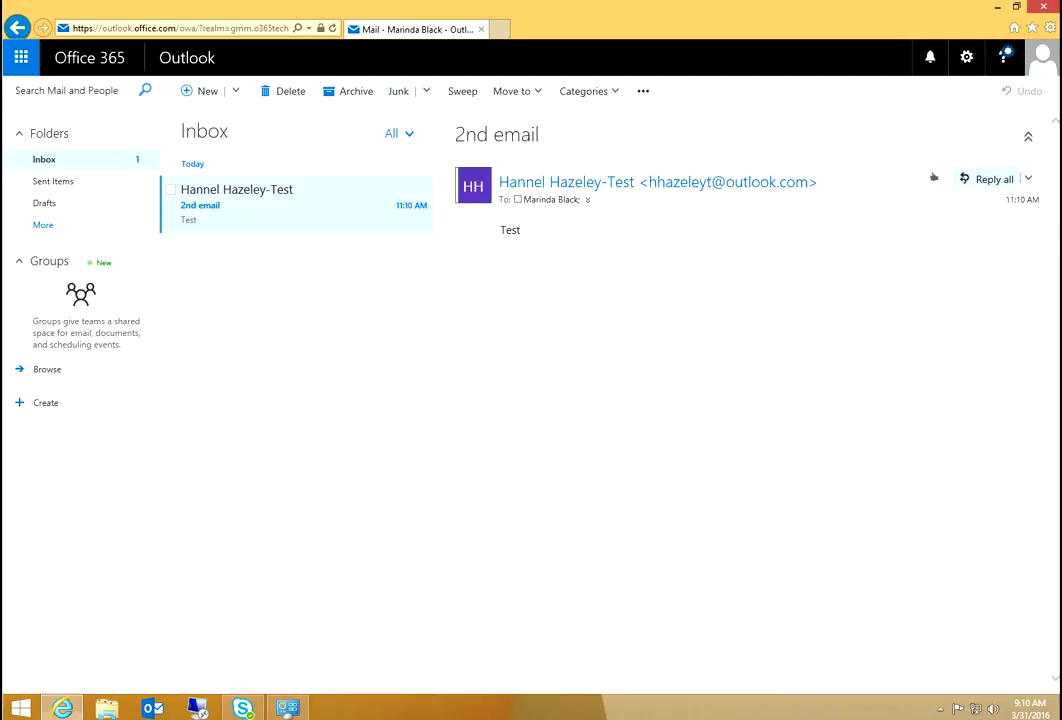
- Reply all to the 2nd email with 'Hey I got it' and send it
{"action": "left_click", "coordinate": [933, 177]}
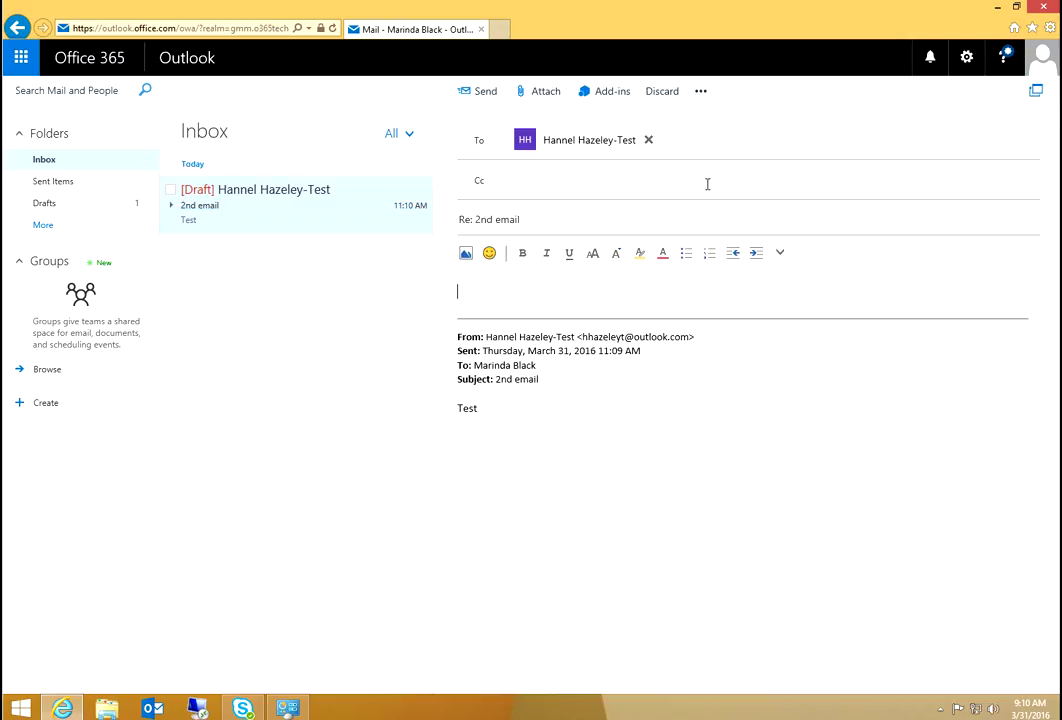
{"action": "type", "text": "He"}
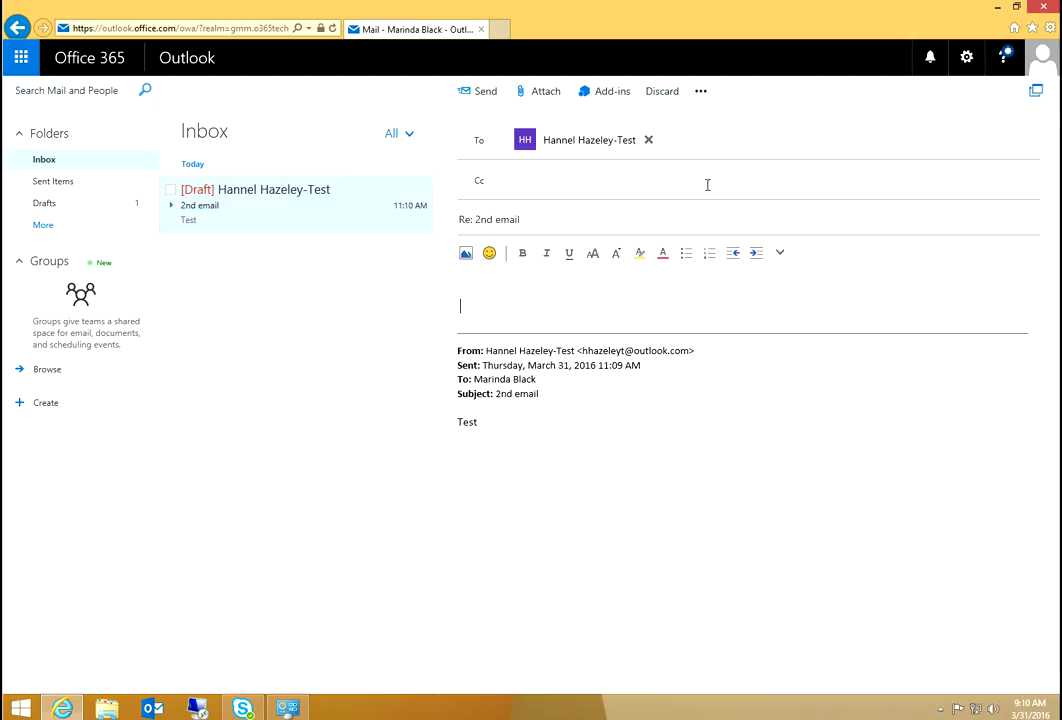
{"action": "type", "text": "y I d"}
{"action": "key", "text": "BackSpace"}
{"action": "type", "text": "got it"}
{"action": "left_click", "coordinate": [480, 91]}
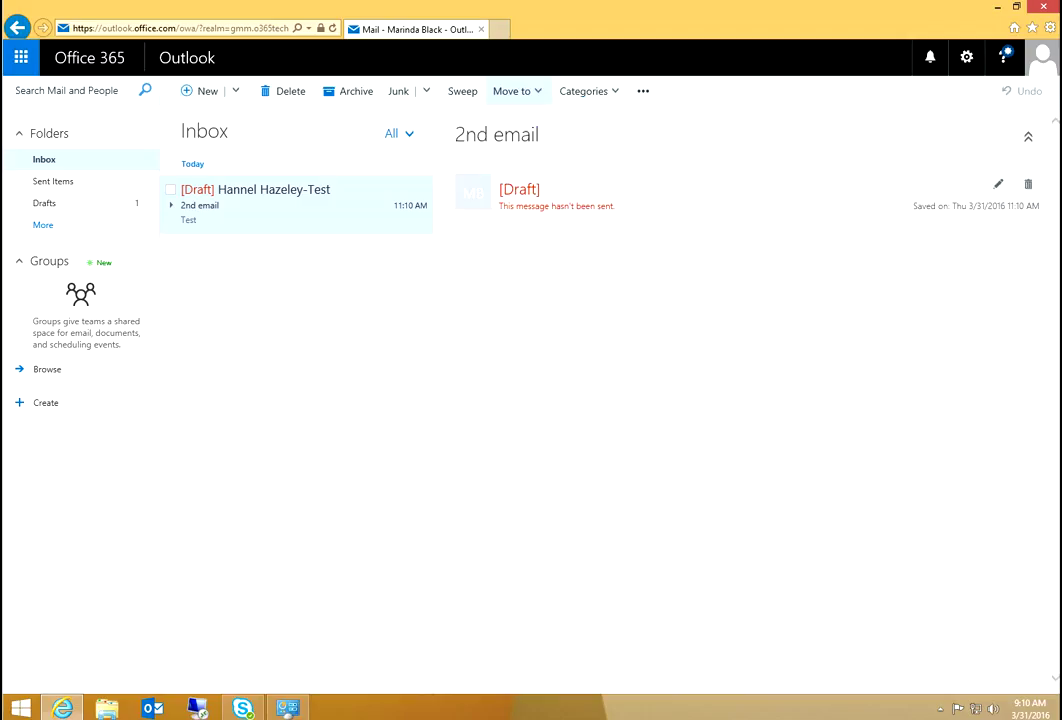
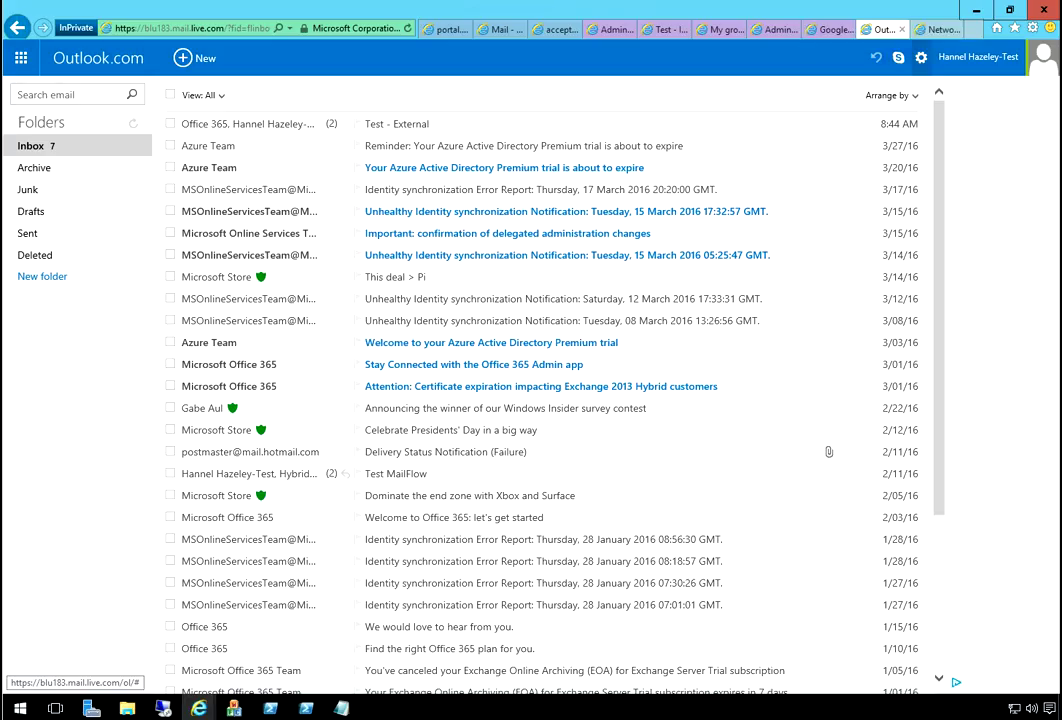
- Cycle back past the Google Admin console and Google Groups tabs to the MxToolbox lookup results
{"action": "key", "text": "ctrl+shift+Tab"}
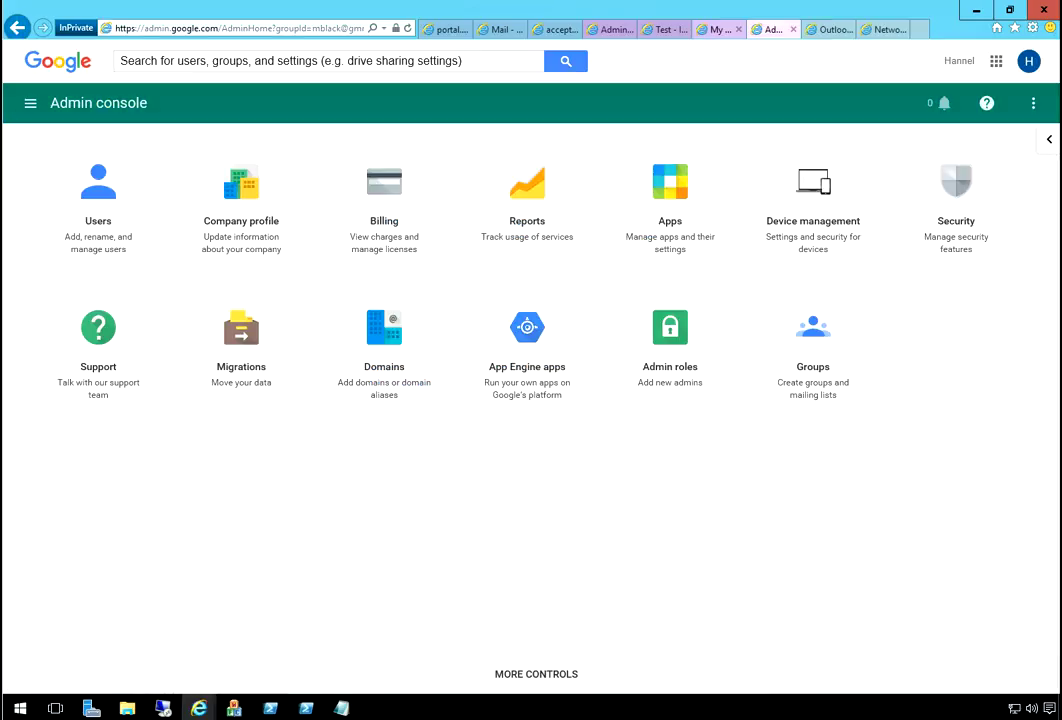
{"action": "key", "text": "ctrl+shift+Tab"}
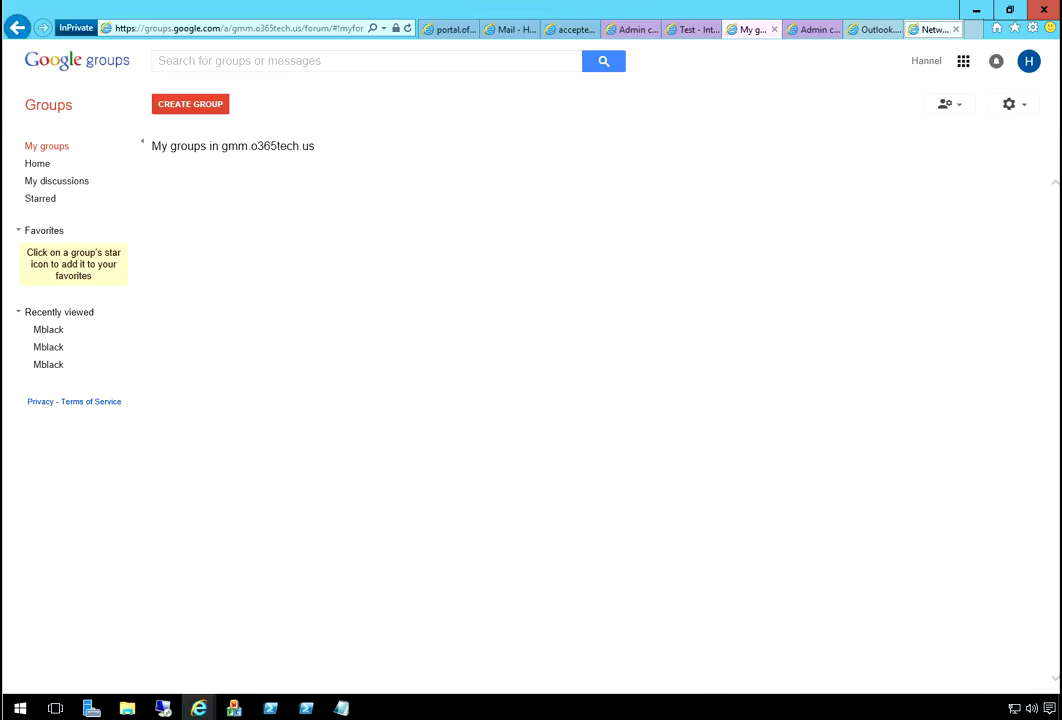
{"action": "key", "text": "ctrl+9"}
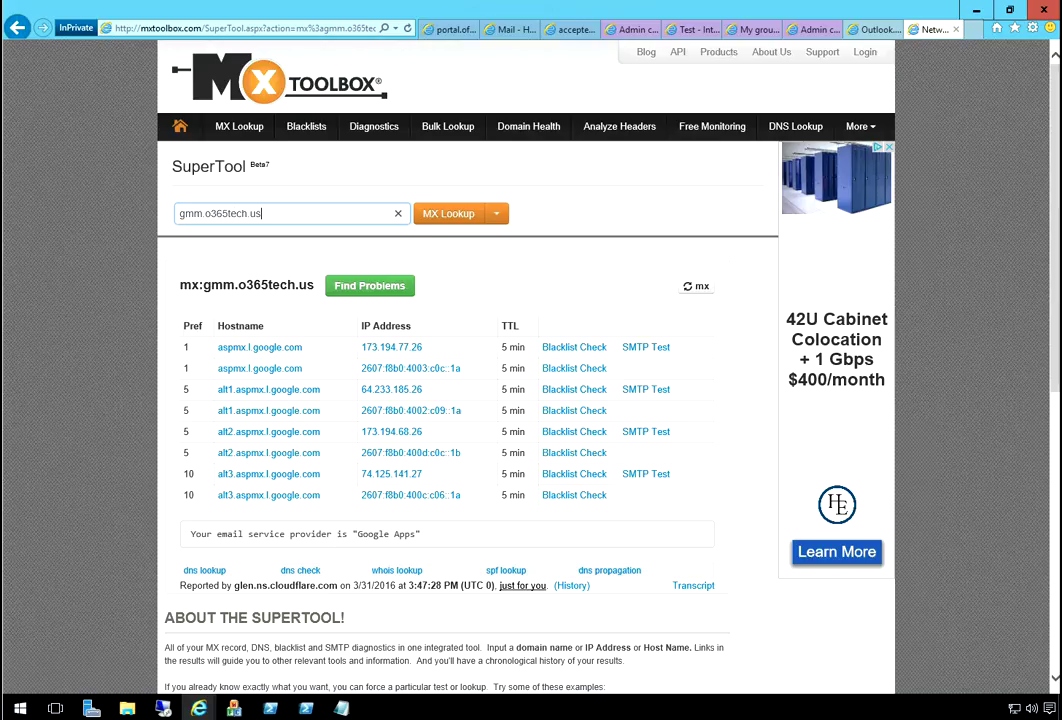
- Look up autodiscover.gmm.o365tech.us in MxToolbox, then rerun it to confirm the CNAME record
{"action": "key", "text": "Home"}
{"action": "type", "text": "autodiscove"}
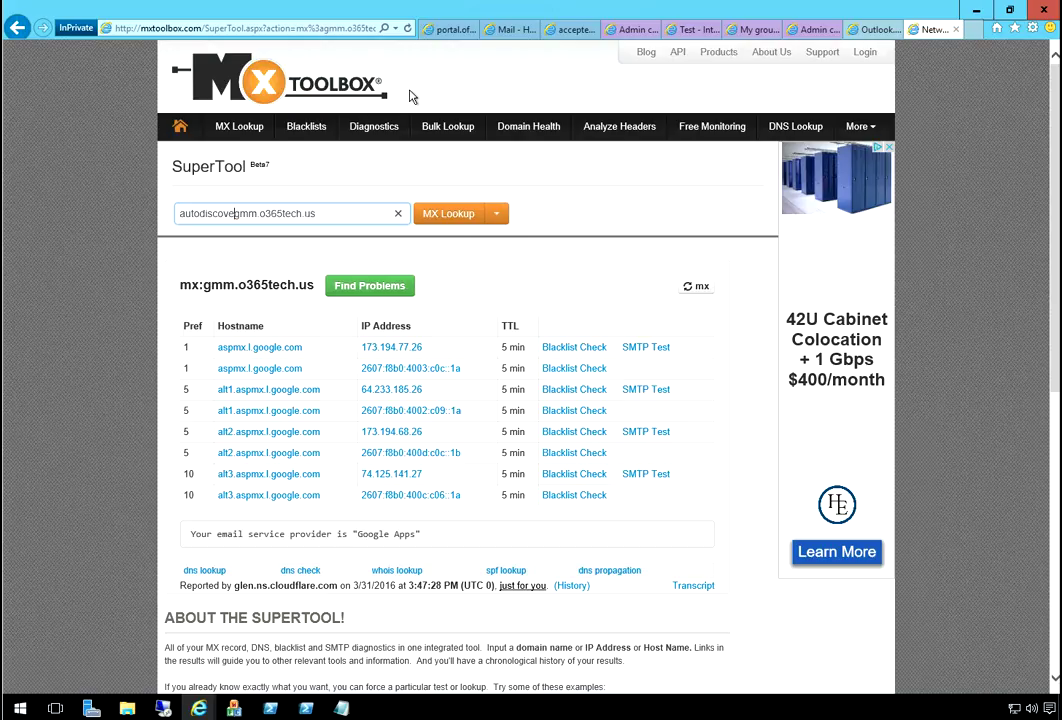
{"action": "type", "text": "r."}
{"action": "key", "text": "Return"}
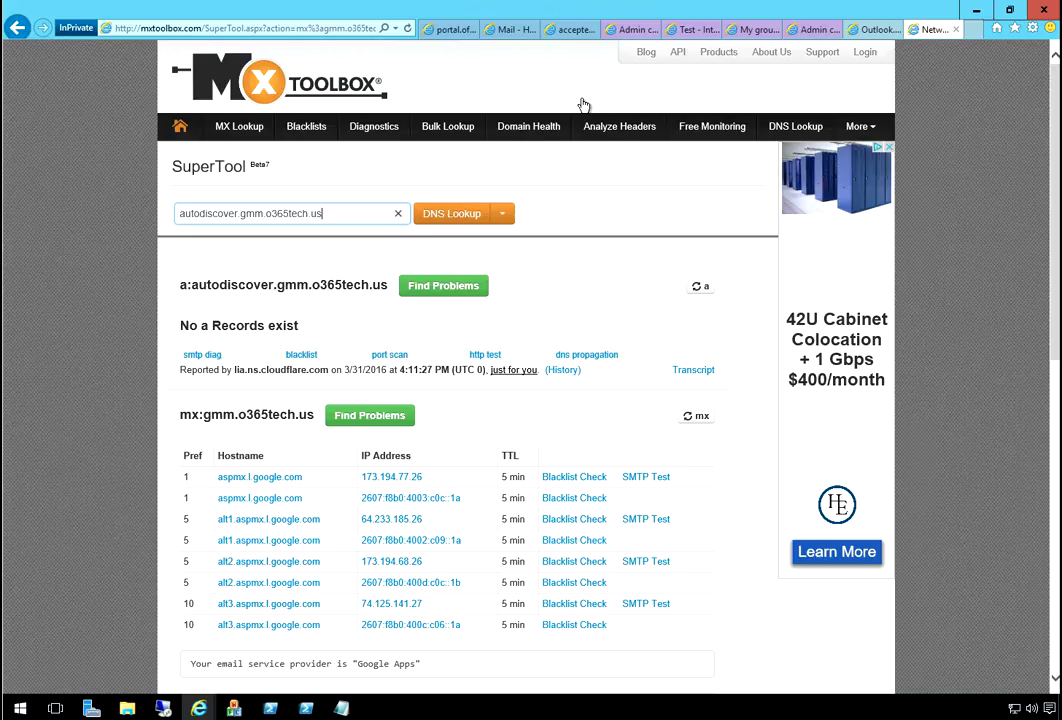
{"action": "key", "text": "ctrl+a"}
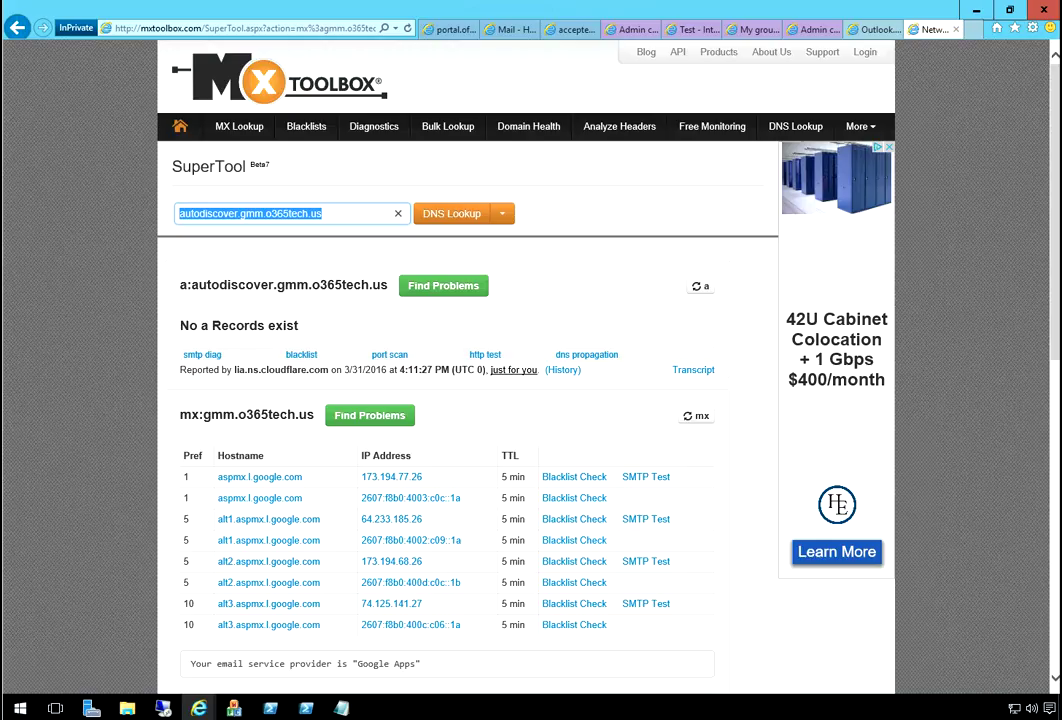
{"action": "left_click", "coordinate": [451, 213]}
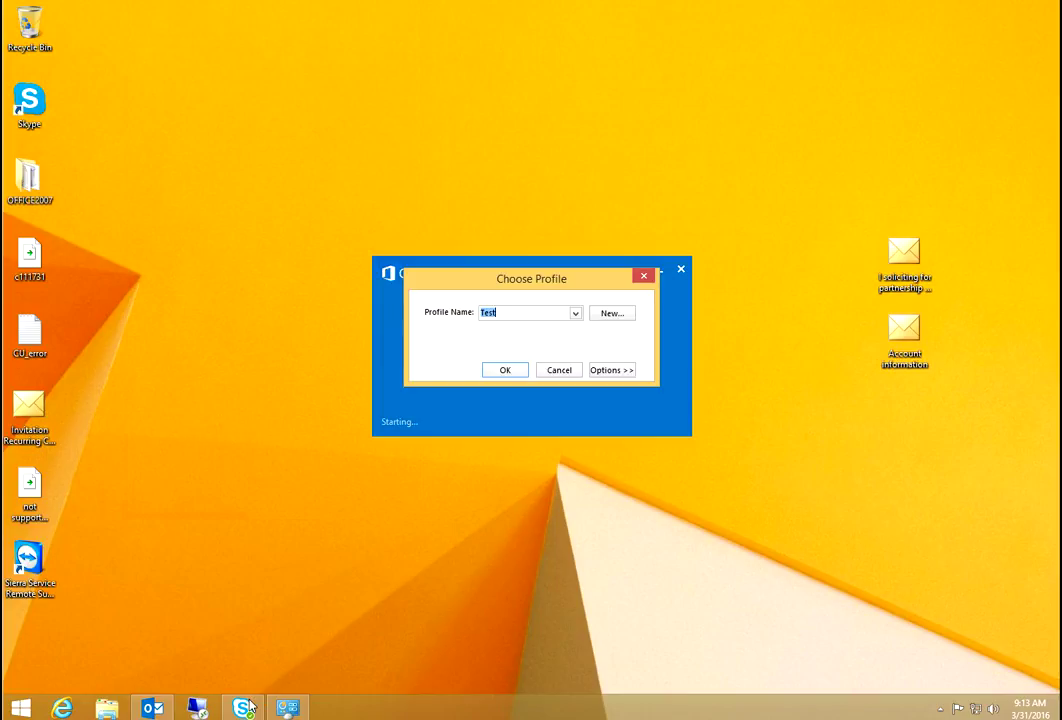
- Add a new Outlook mail profile named 'Office 365 (GMM)' from Choose Profile
{"action": "key", "text": "alt+n"}
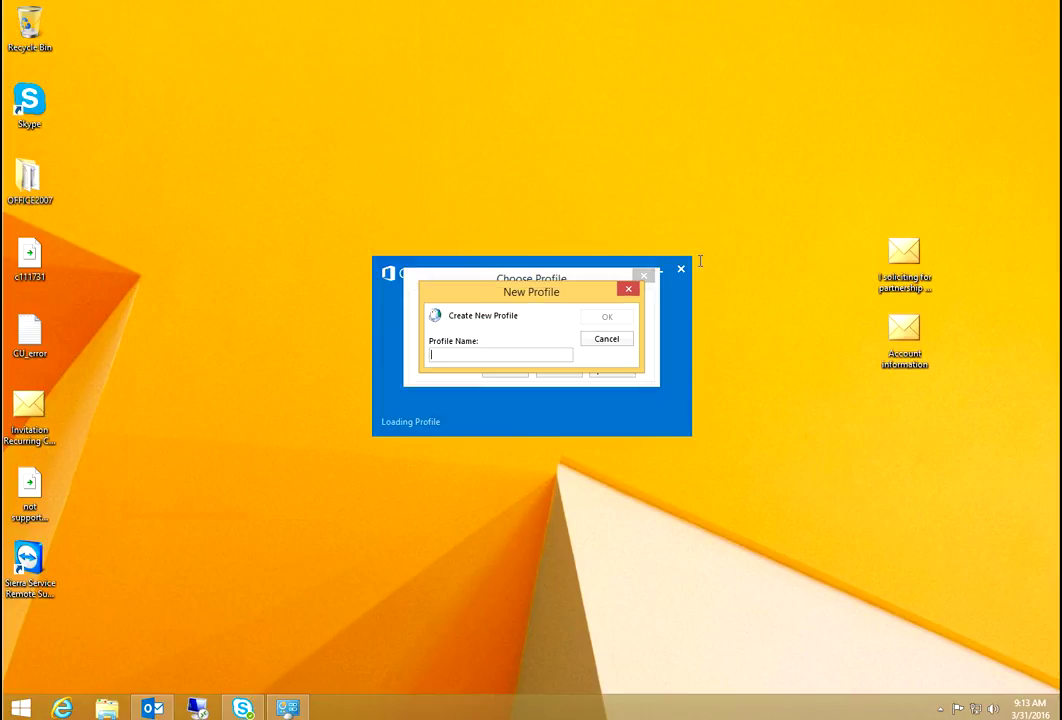
{"action": "type", "text": "Office 365 (G"}
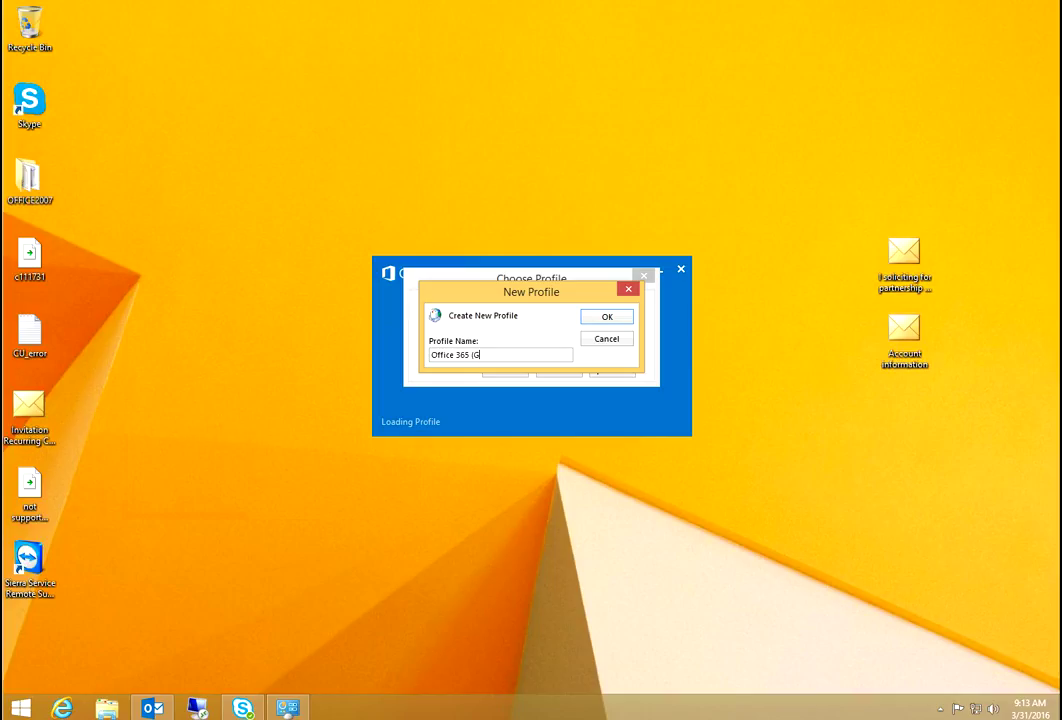
{"action": "type", "text": "MM)"}
{"action": "key", "text": "Return"}
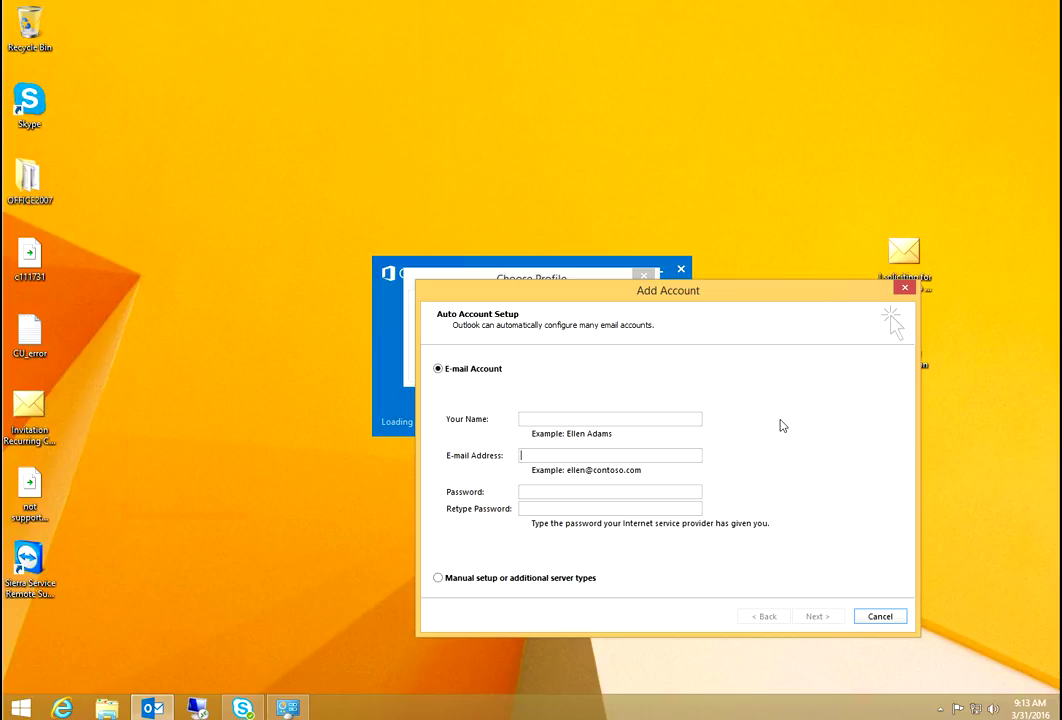
- Paste the account's e-mail address and password (twice), let Auto Account Setup succeed, and finish
{"action": "key", "text": "ctrl+v"}
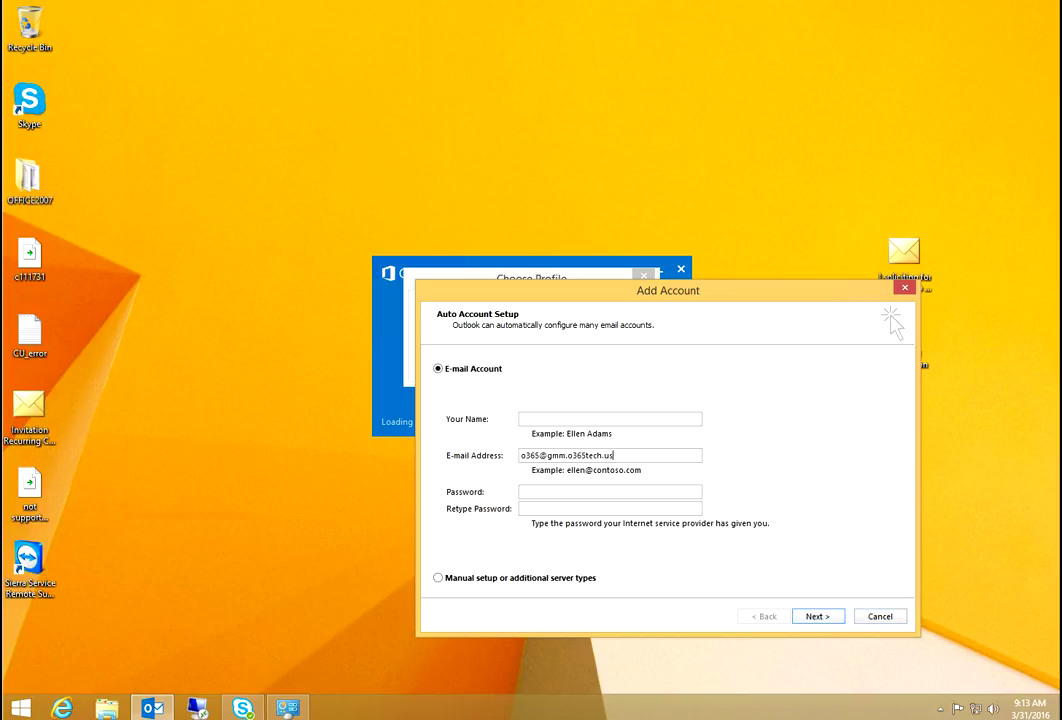
{"action": "key", "text": "Tab"}
{"action": "key", "text": "ctrl+v"}
{"action": "key", "text": "Tab"}
{"action": "key", "text": "ctrl+v"}
{"action": "key", "text": "Return"}
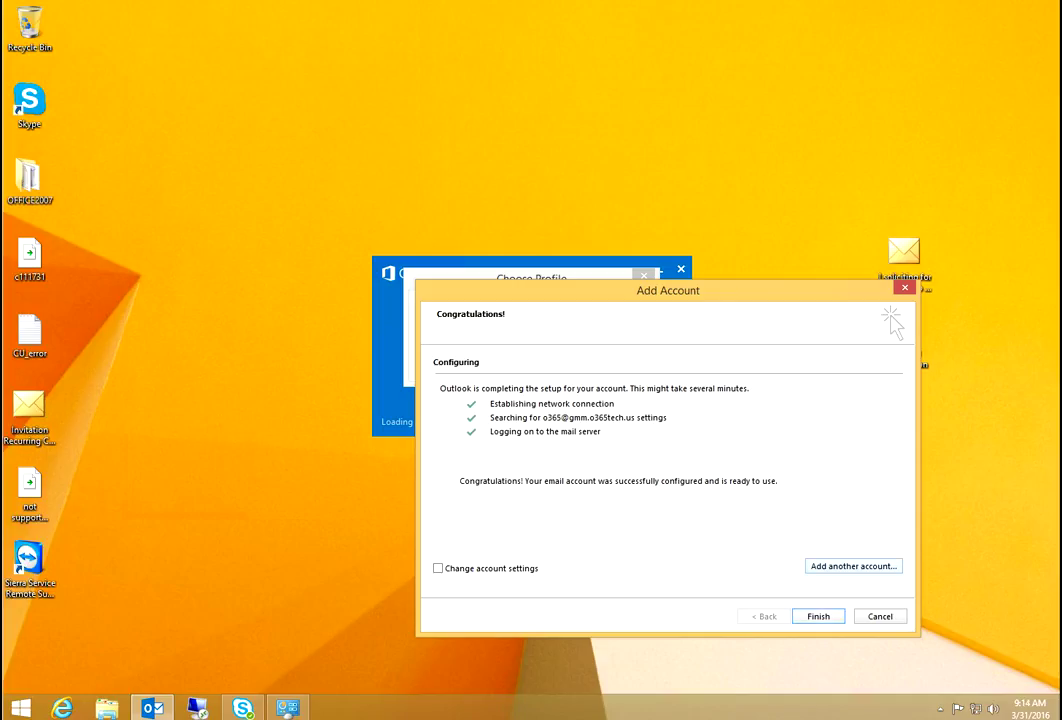
{"action": "key", "text": "Return"}
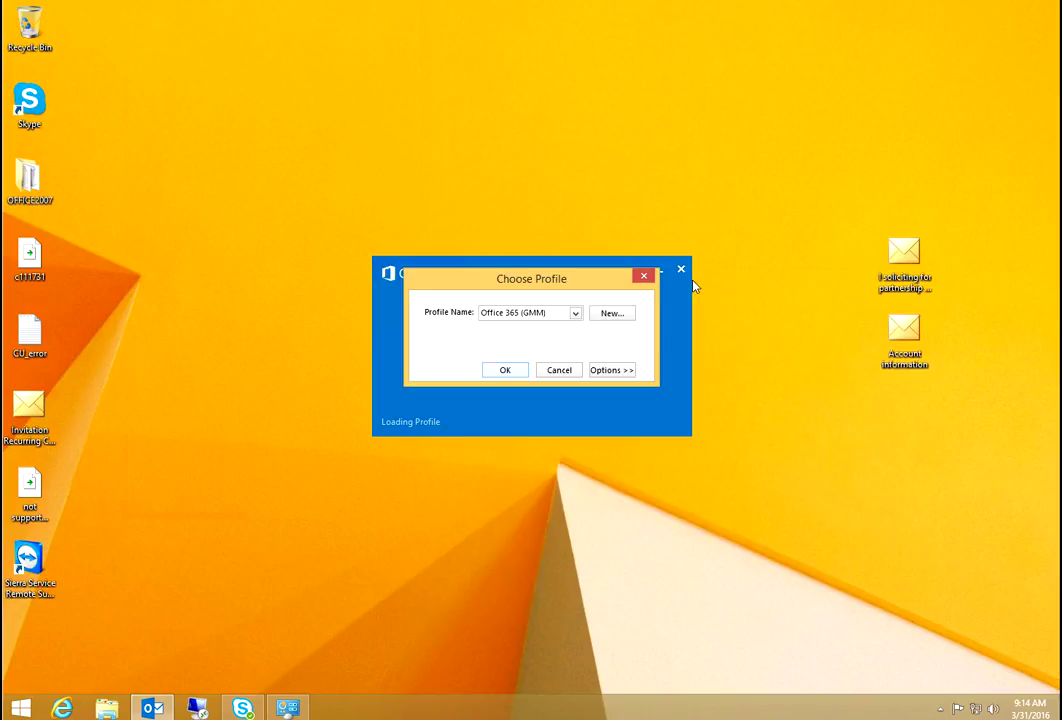
- Open Outlook with the Office 365 (GMM) profile, read 'Test - External', then return to Outlook.com
{"action": "key", "text": "Return"}
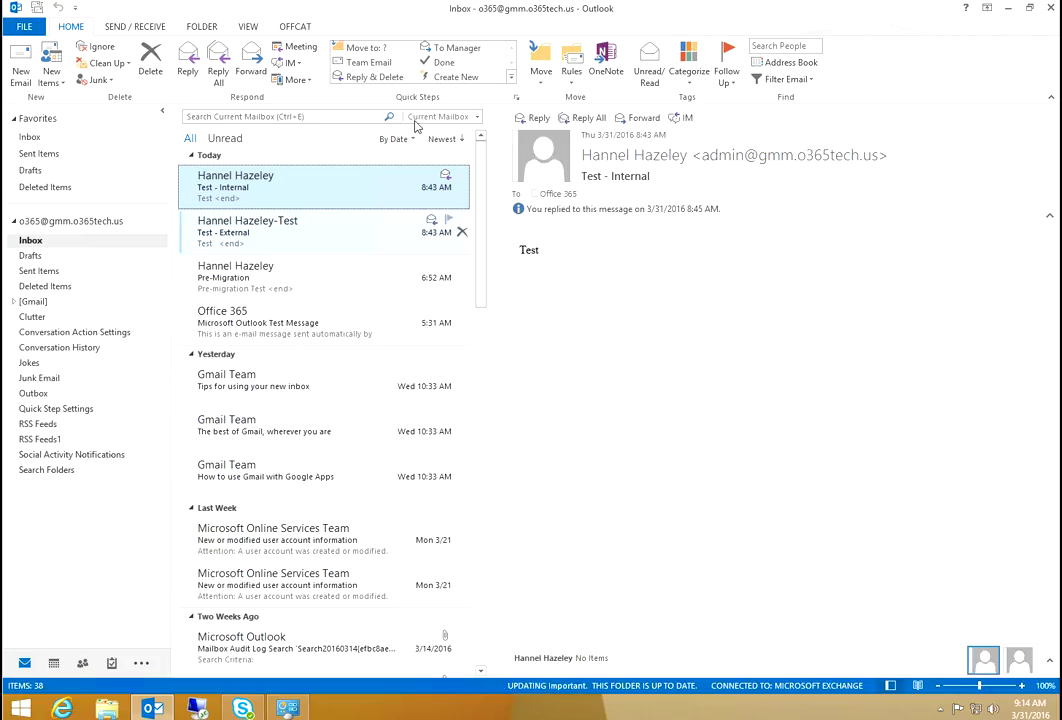
{"action": "key", "text": "Down"}
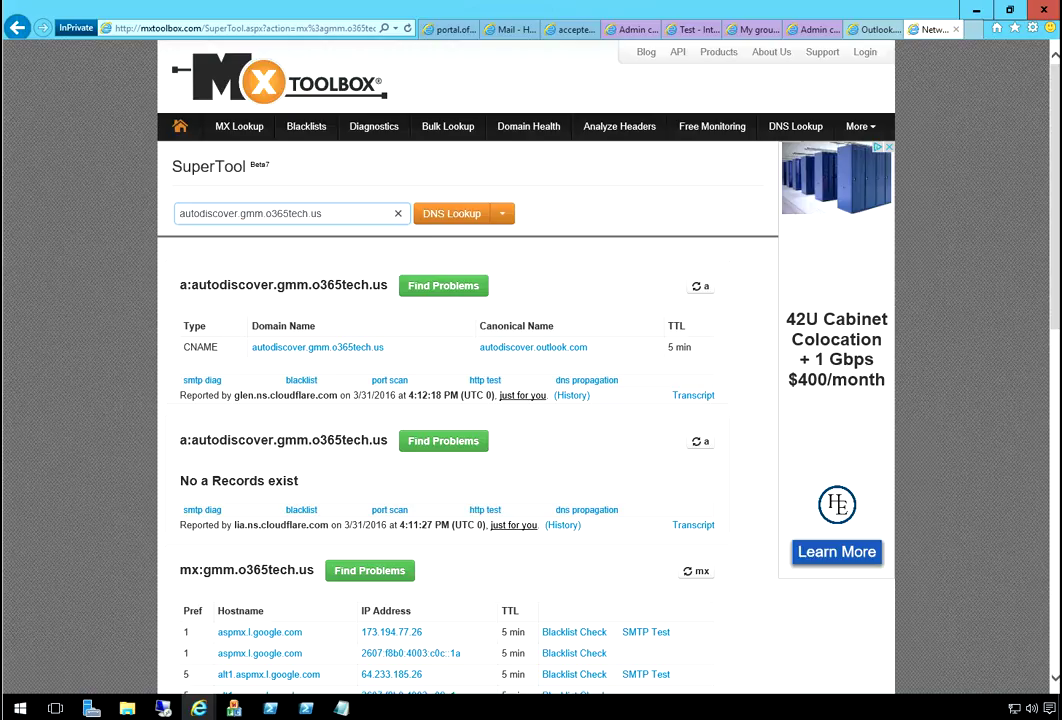
{"action": "key", "text": "ctrl+shift+Tab"}
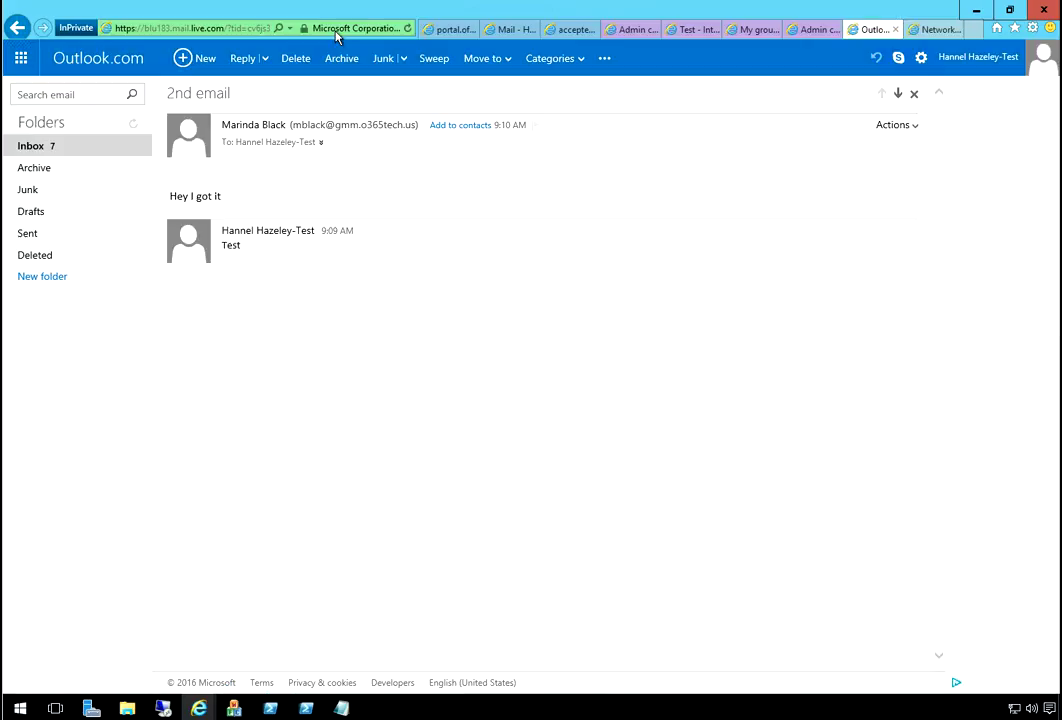